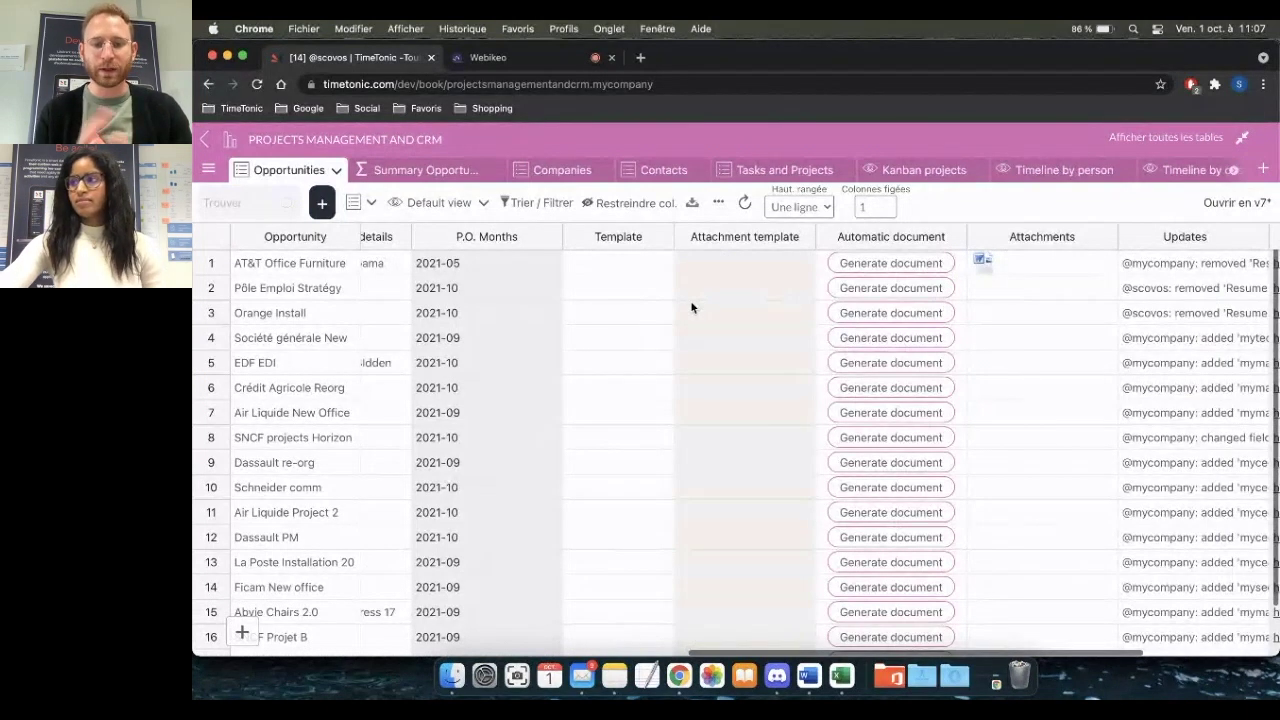
# - Set the Template of the Pôle Emploi Stratégy opportunity to Resume
pyautogui.hscroll(-10, 691, 307)
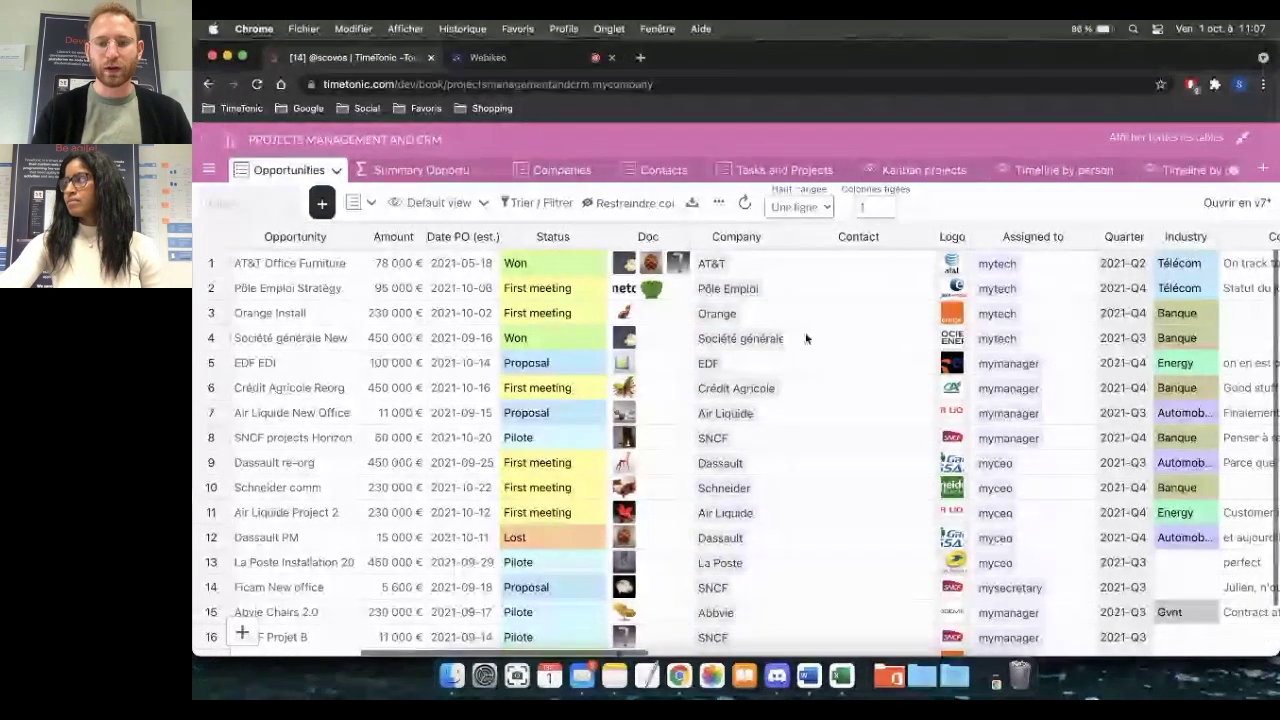
pyautogui.hscroll(10, 806, 338)
pyautogui.click(812, 288)
pyautogui.click(812, 288)
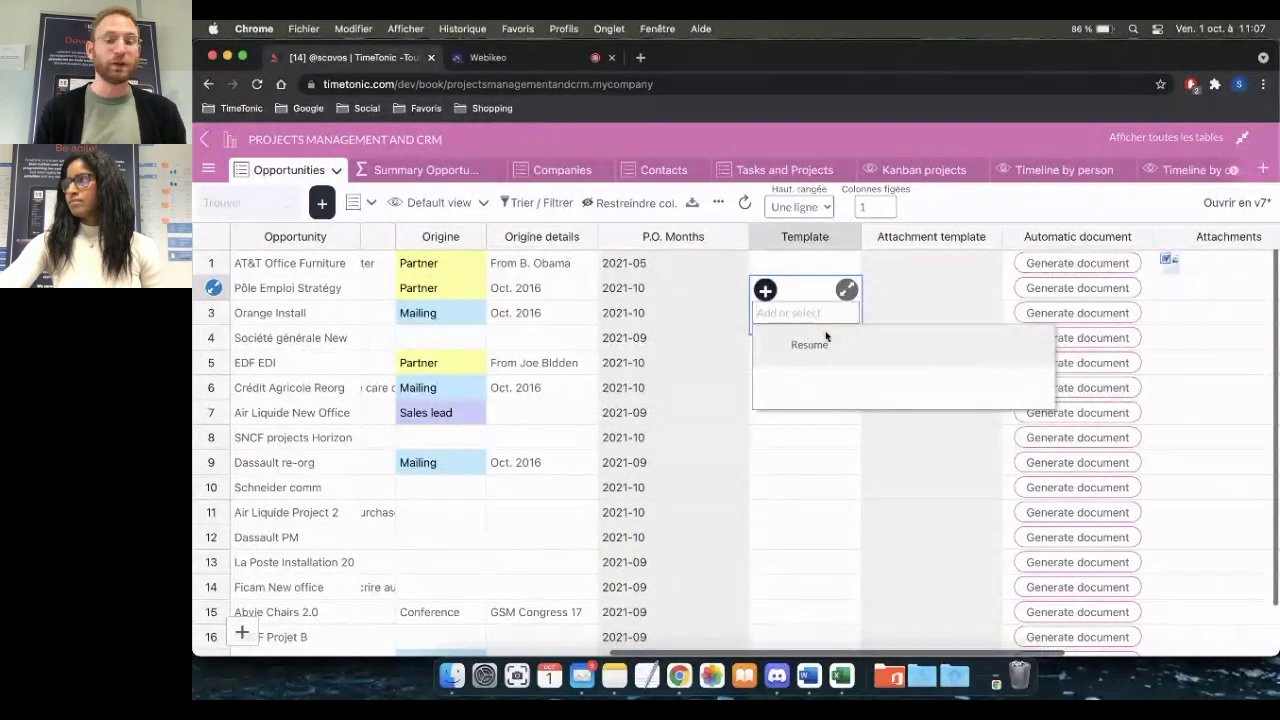
pyautogui.click(838, 339)
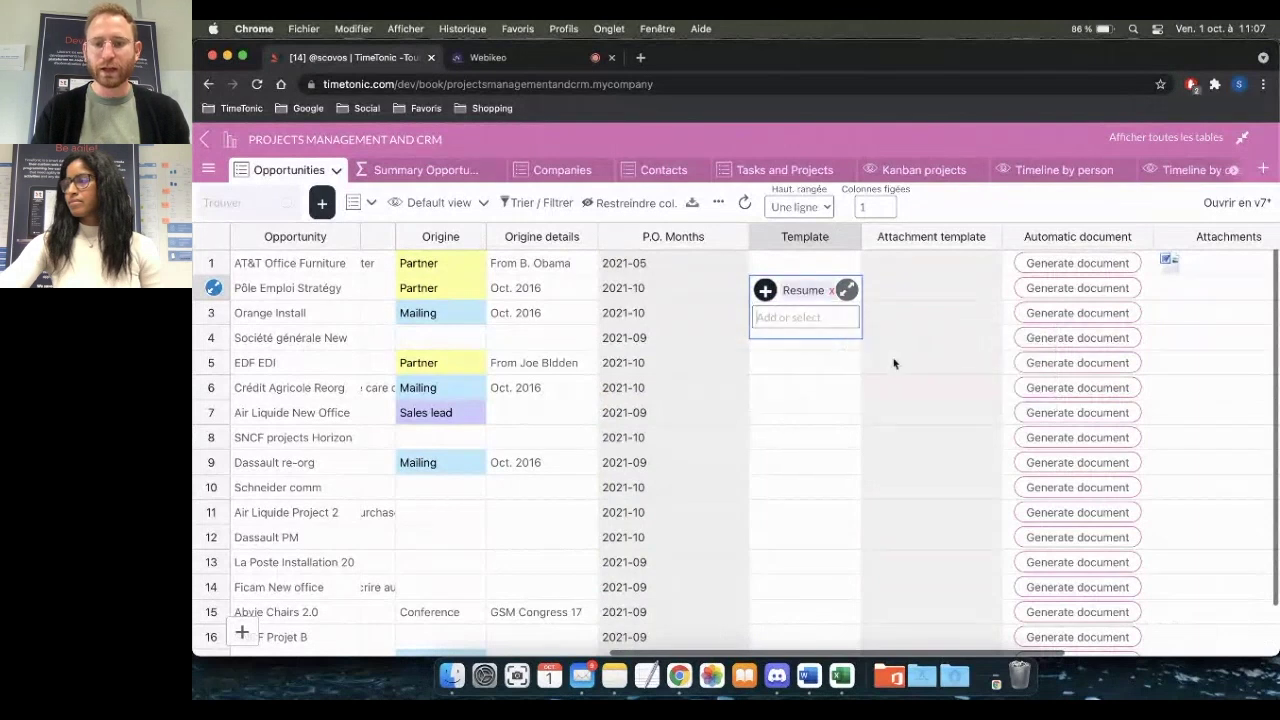
pyautogui.click(895, 364)
pyautogui.hscroll(3, 962, 345)
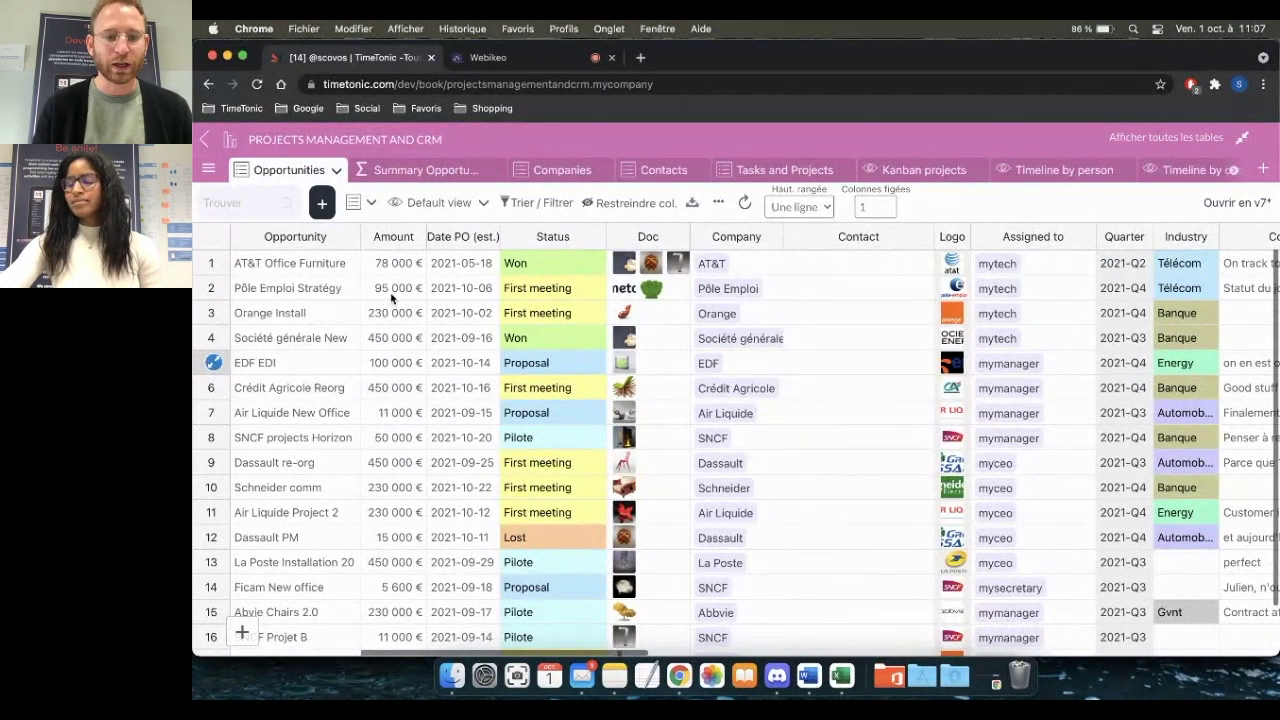
# - Open the detail form of the Orange Install opportunity to review its fields, and close it without saving
pyautogui.click(213, 312)
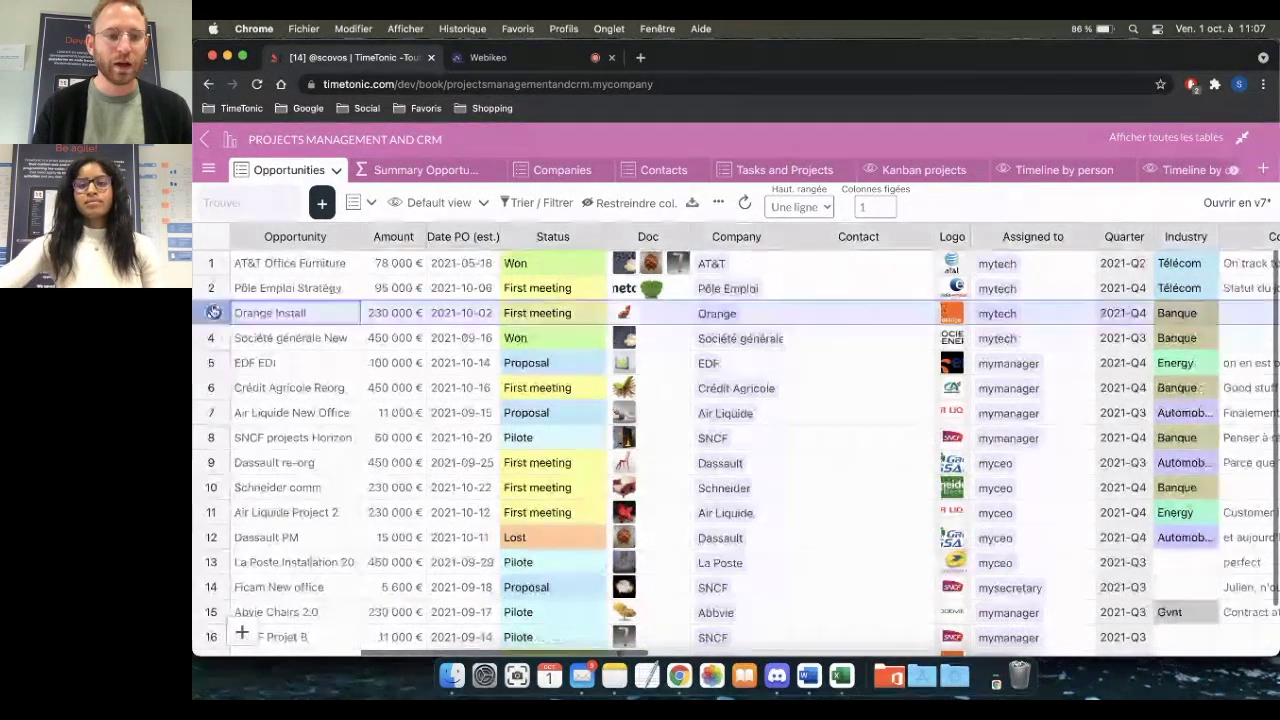
pyautogui.click(213, 312)
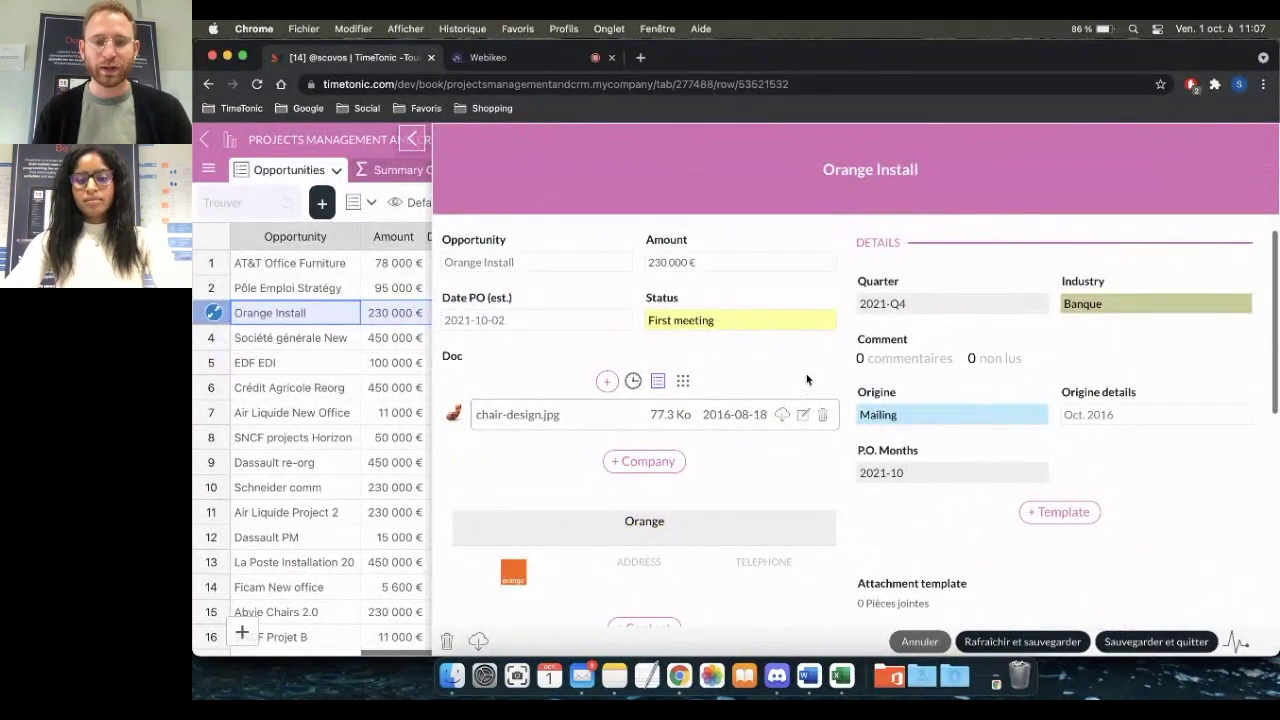
pyautogui.click(918, 642)
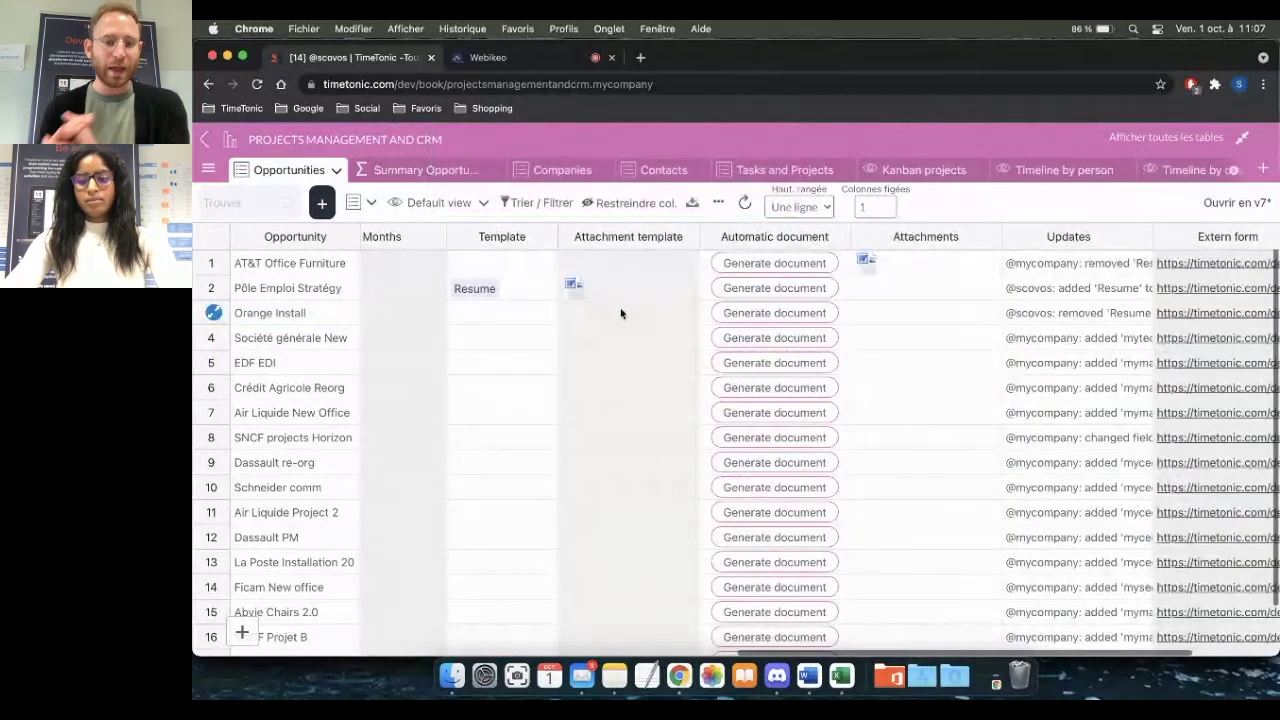
# - Generate the automatic document for the Pôle Emploi Stratégy opportunity and open the downloaded file in Word
pyautogui.click(604, 285)
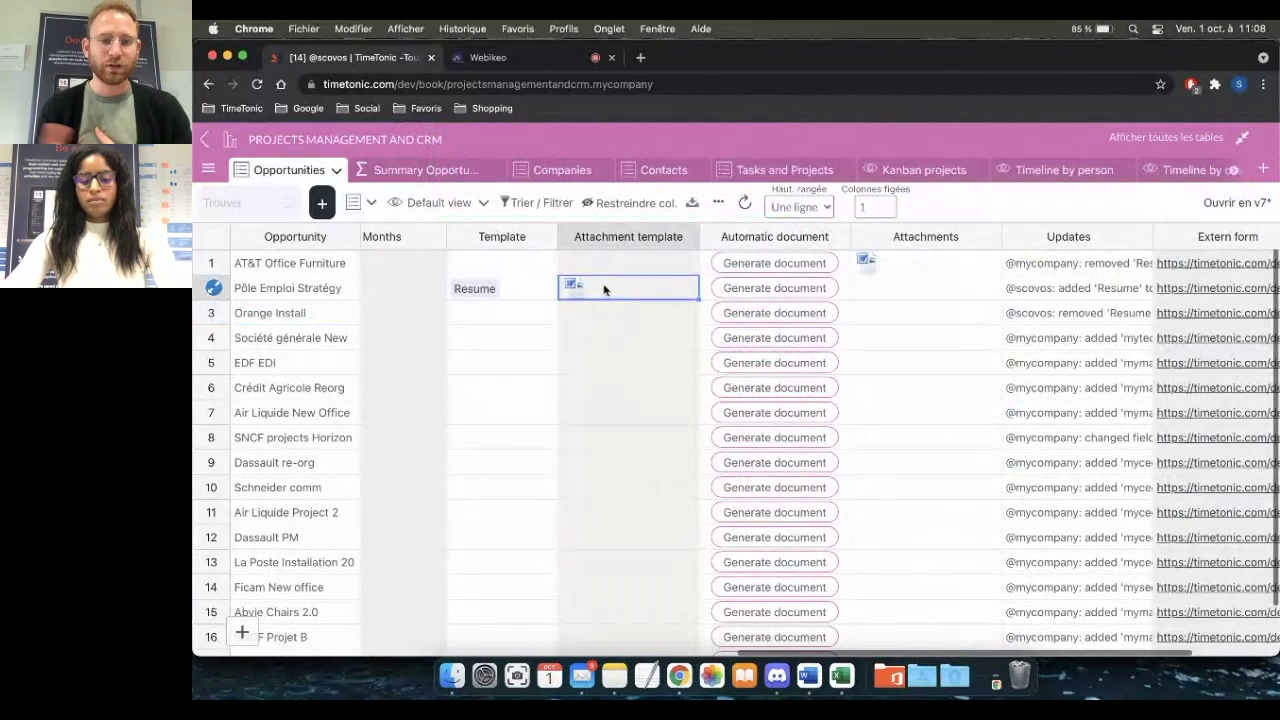
pyautogui.click(741, 292)
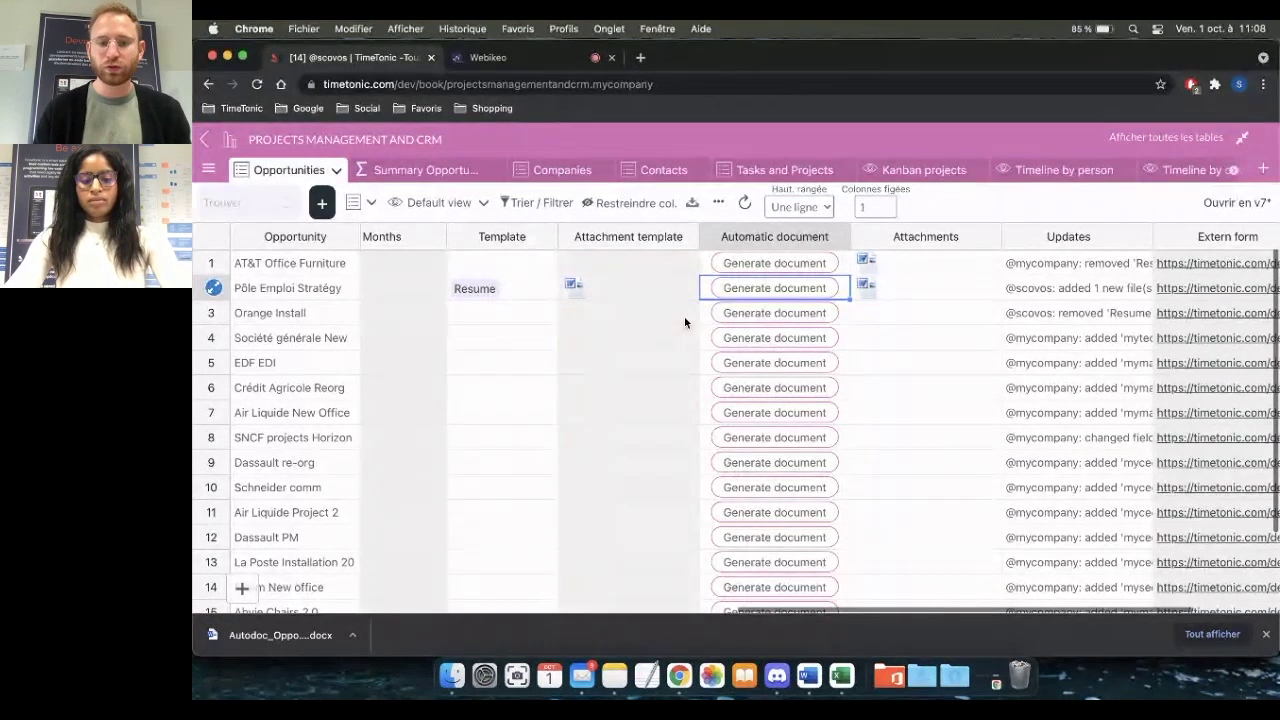
pyautogui.click(296, 633)
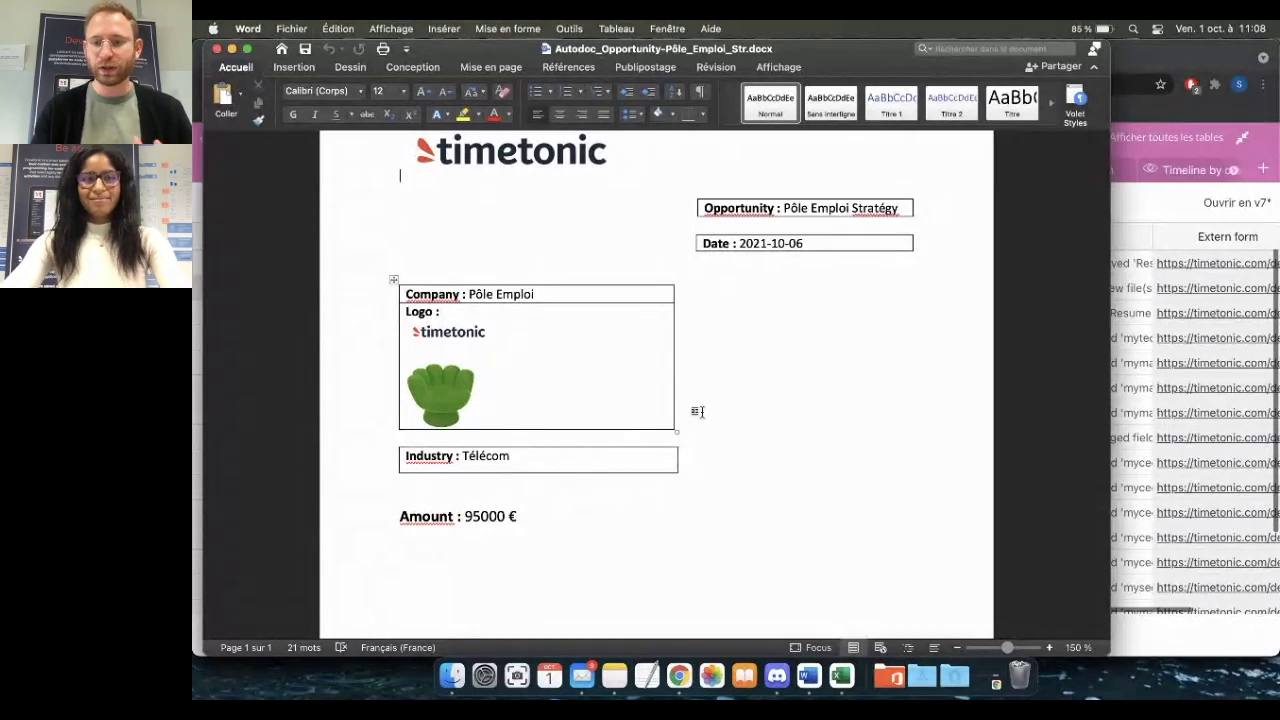
pyautogui.scroll(3, 698, 412)
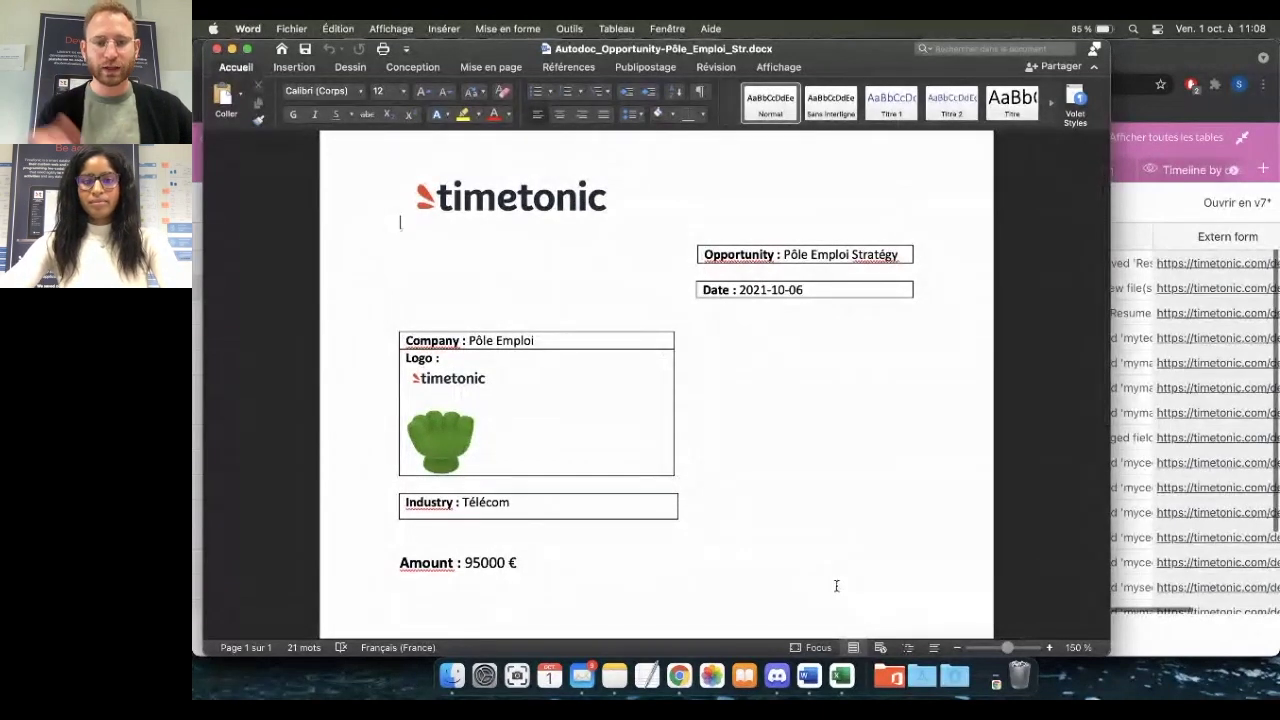
# - Open the template file Autodoc Opportunity.docx and bring it in front of the generated document
pyautogui.rightClick(955, 673)
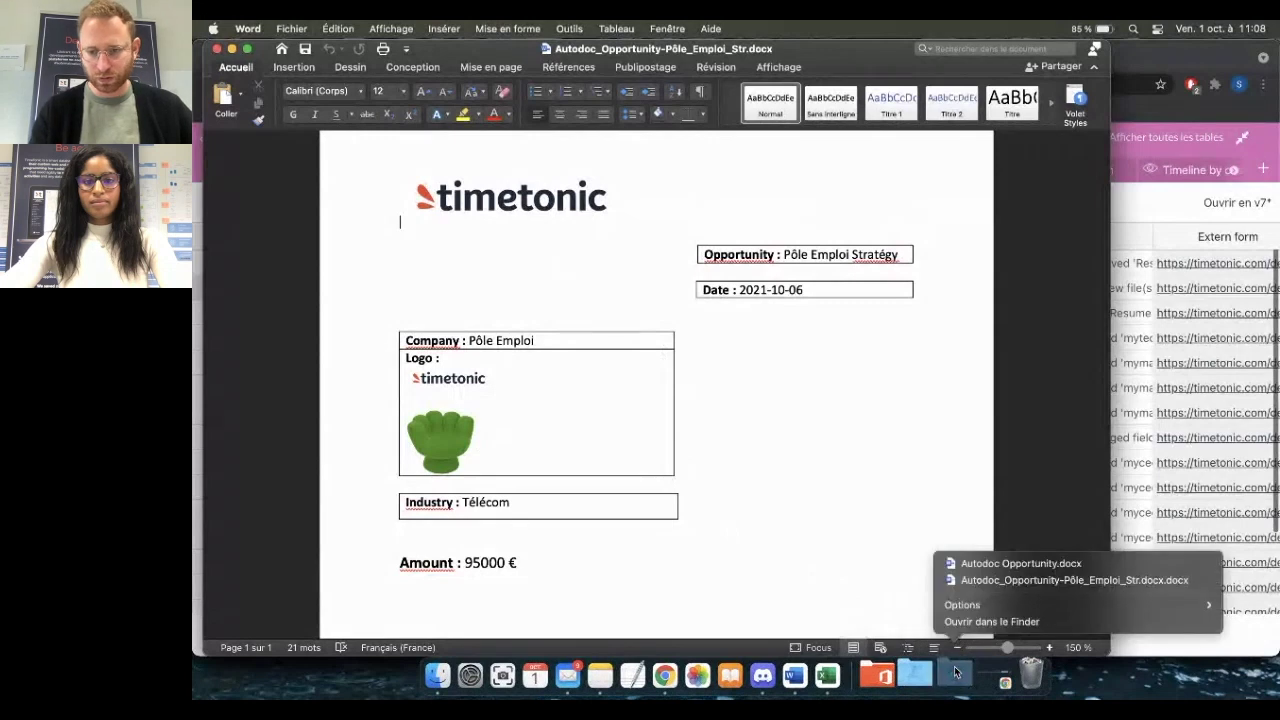
pyautogui.click(1000, 563)
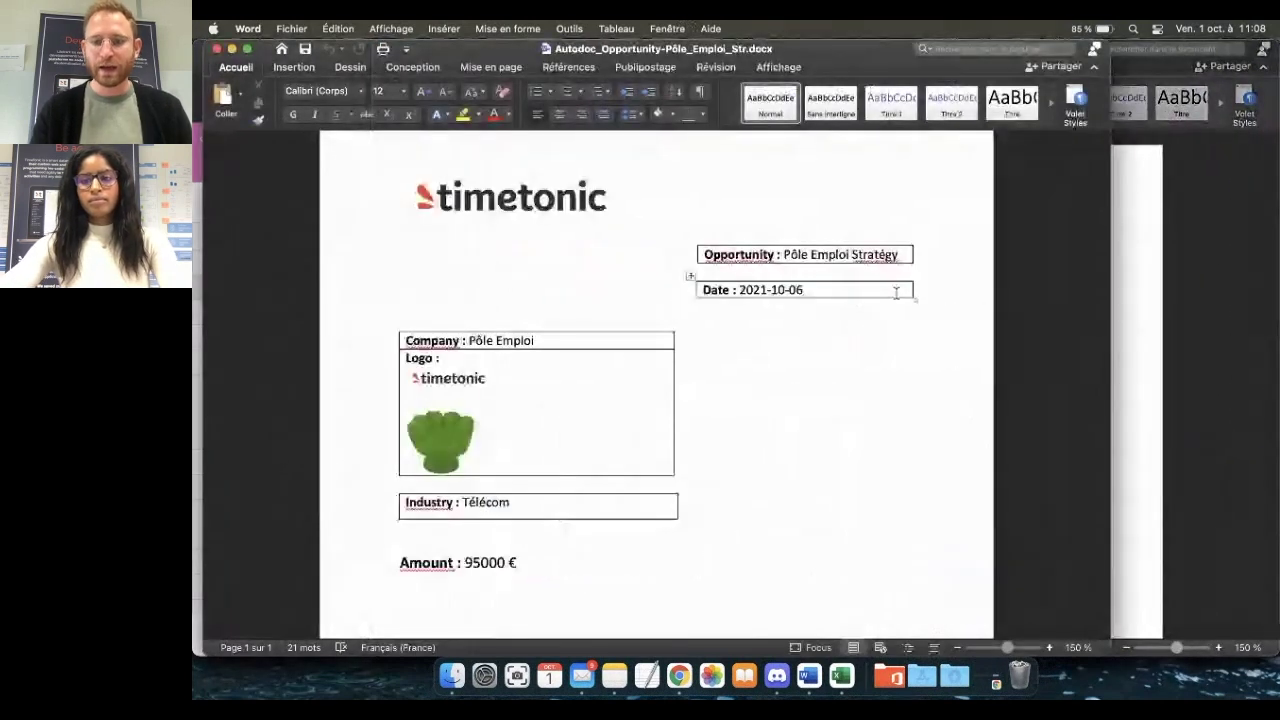
pyautogui.click(1163, 326)
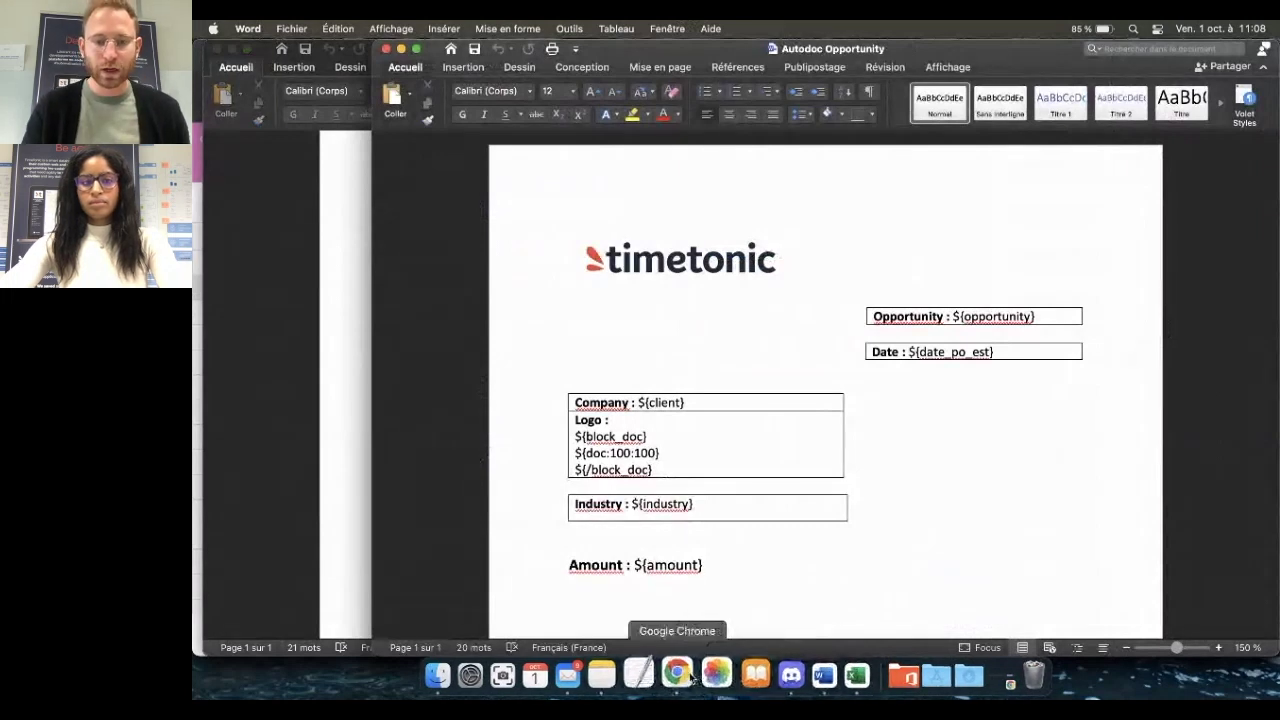
# - Switch to Chrome and examine the column code field in a new-column form beside Status, closing it without creating a column
pyautogui.click(678, 674)
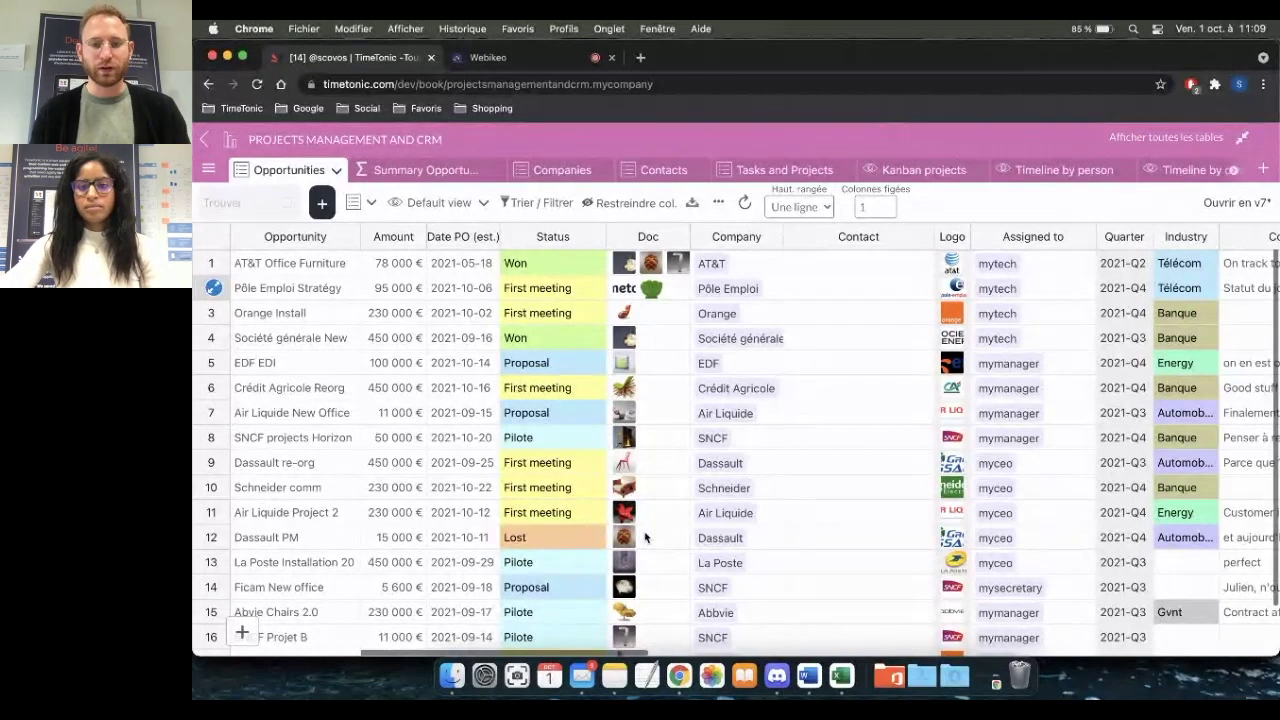
pyautogui.rightClick(599, 239)
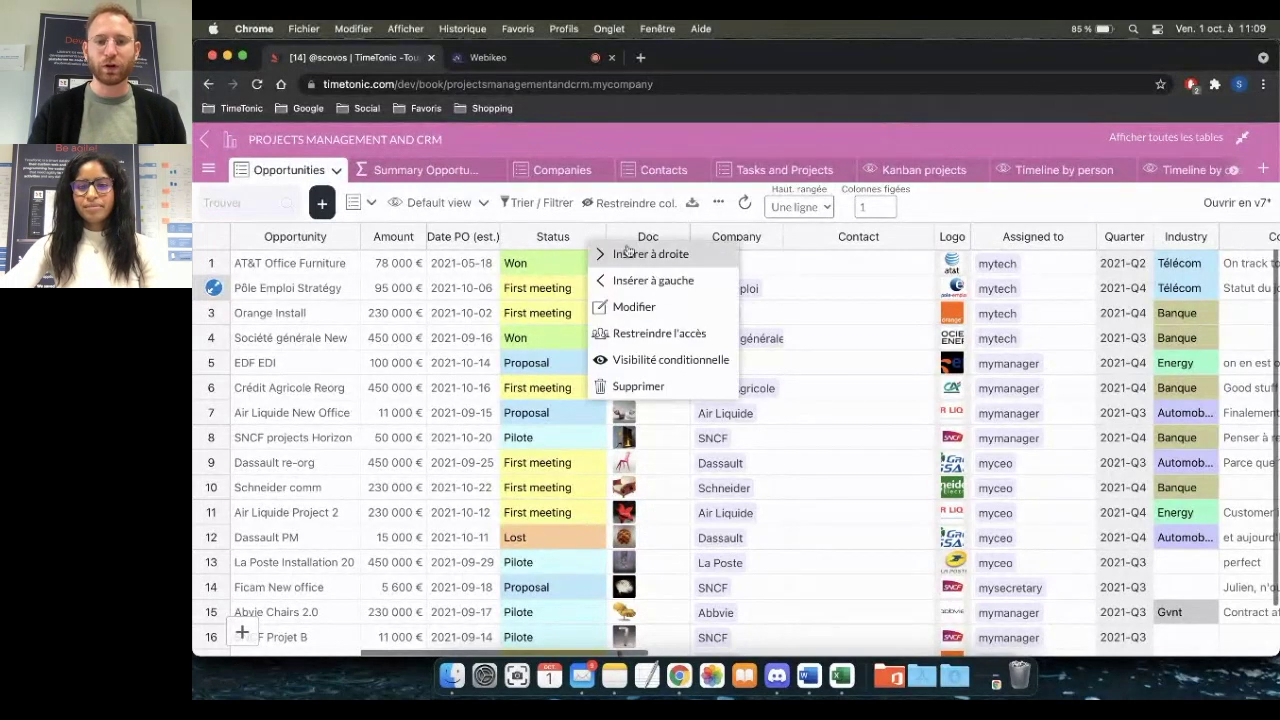
pyautogui.click(622, 255)
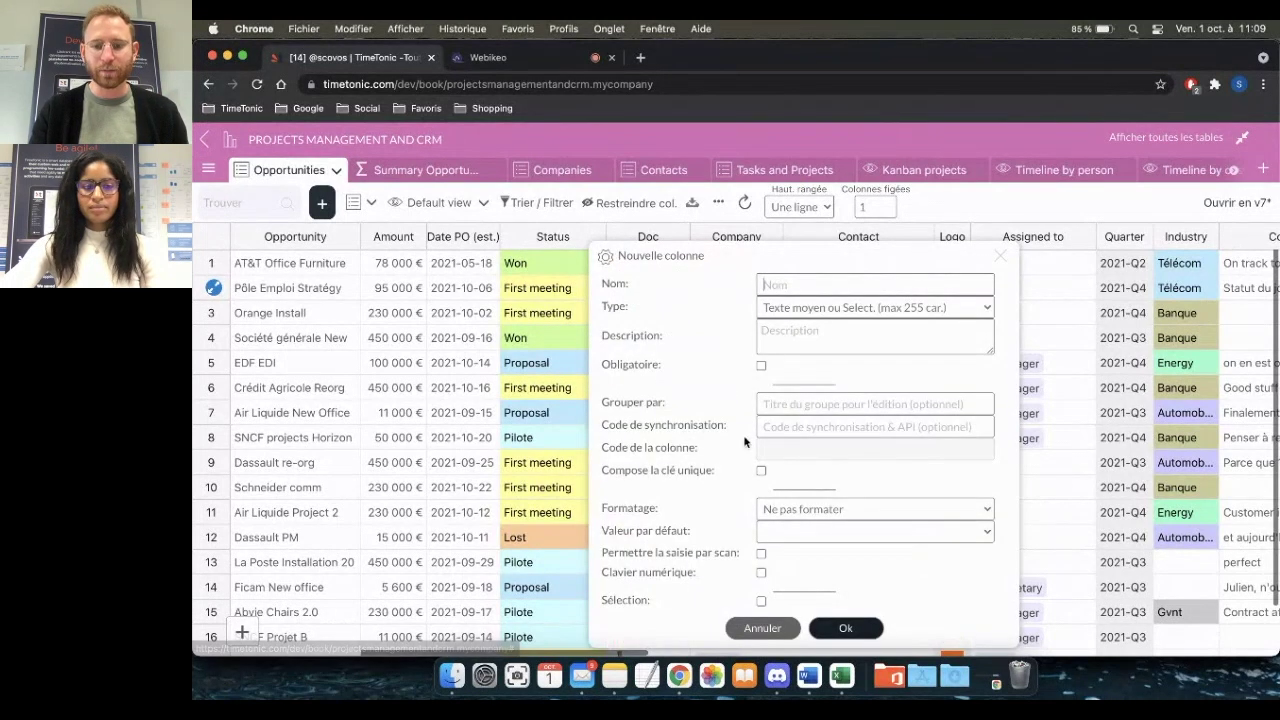
pyautogui.moveTo(601, 448); pyautogui.dragTo(700, 456)
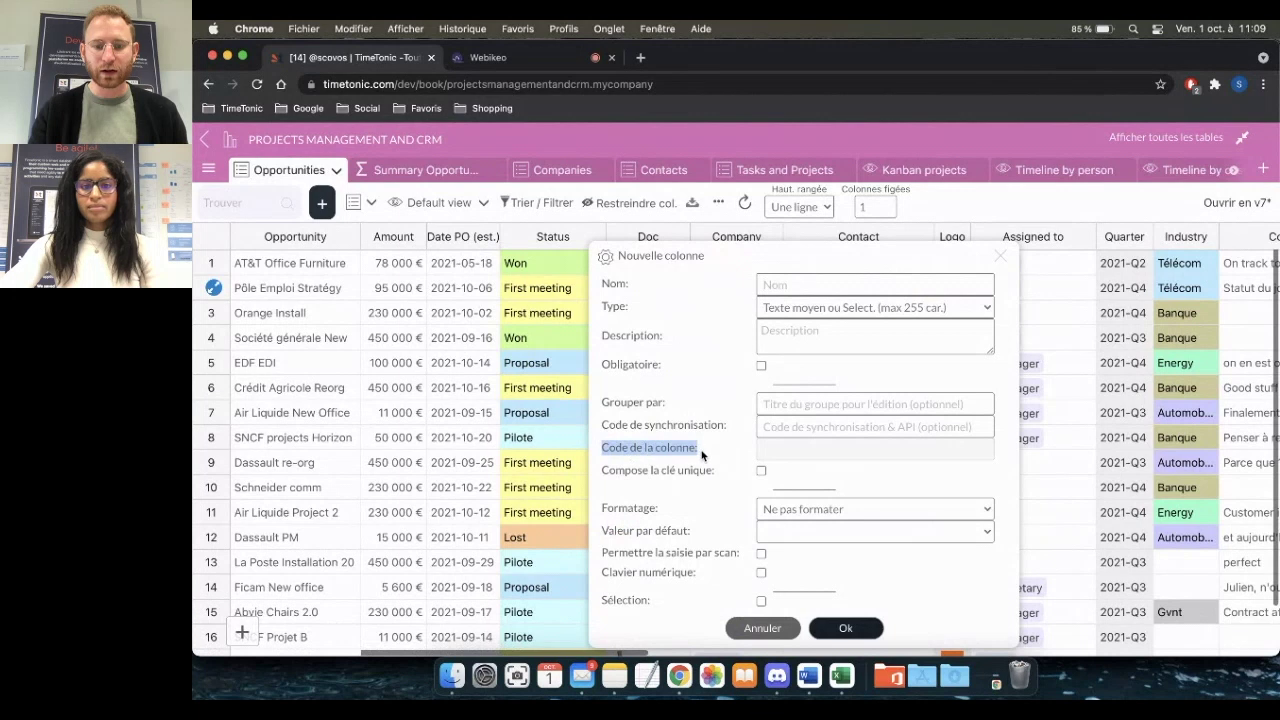
pyautogui.click(781, 450)
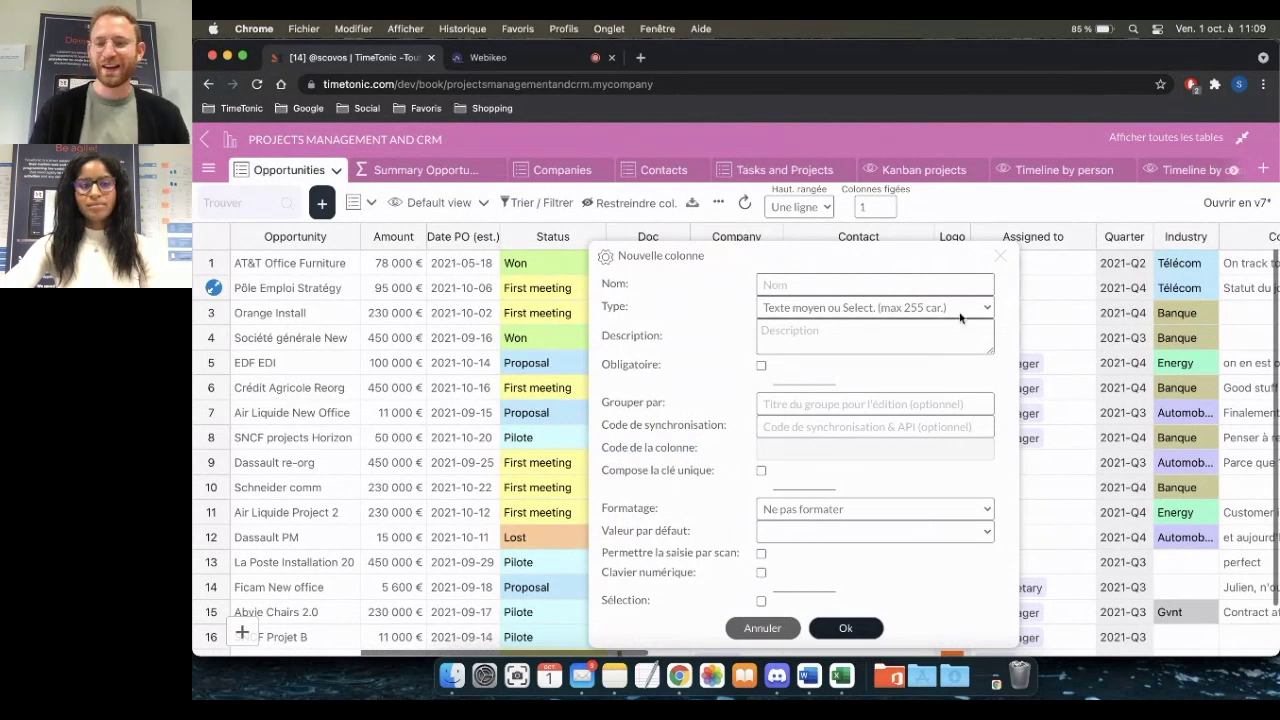
pyautogui.click(1000, 256)
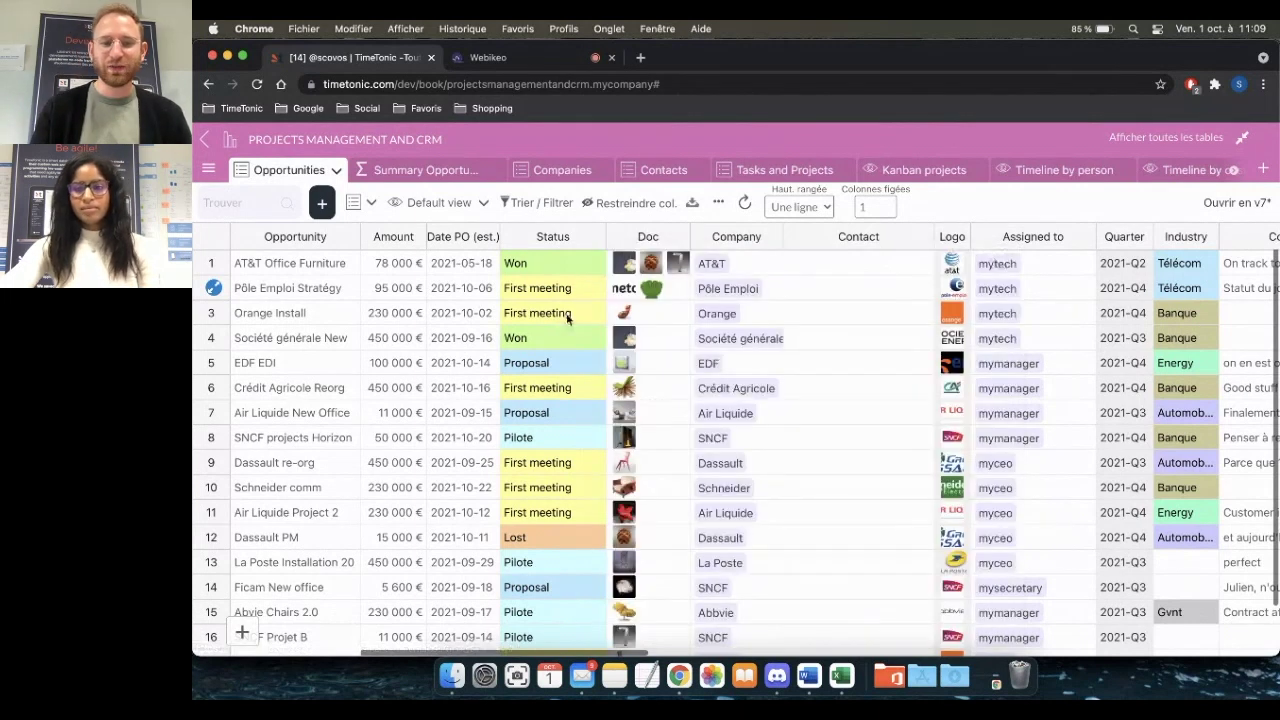
# - Check the column code in the Opportunity column's settings and close them without changes
pyautogui.click(352, 238)
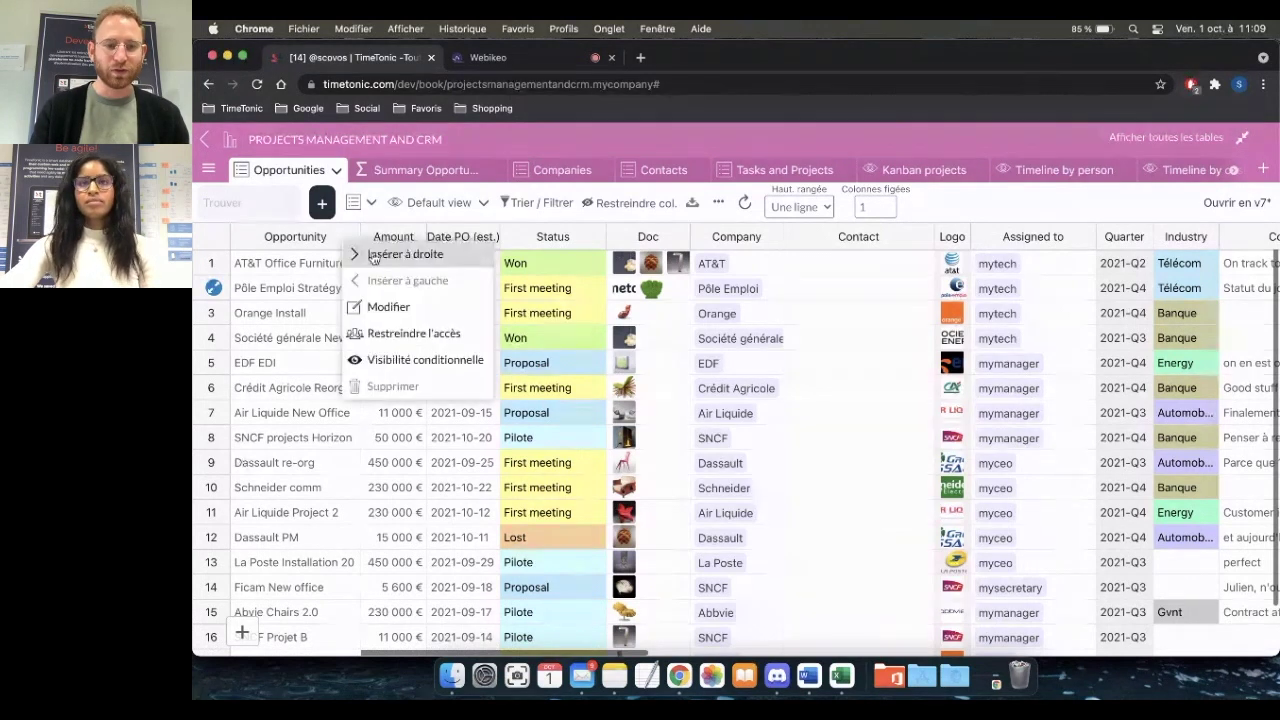
pyautogui.click(390, 306)
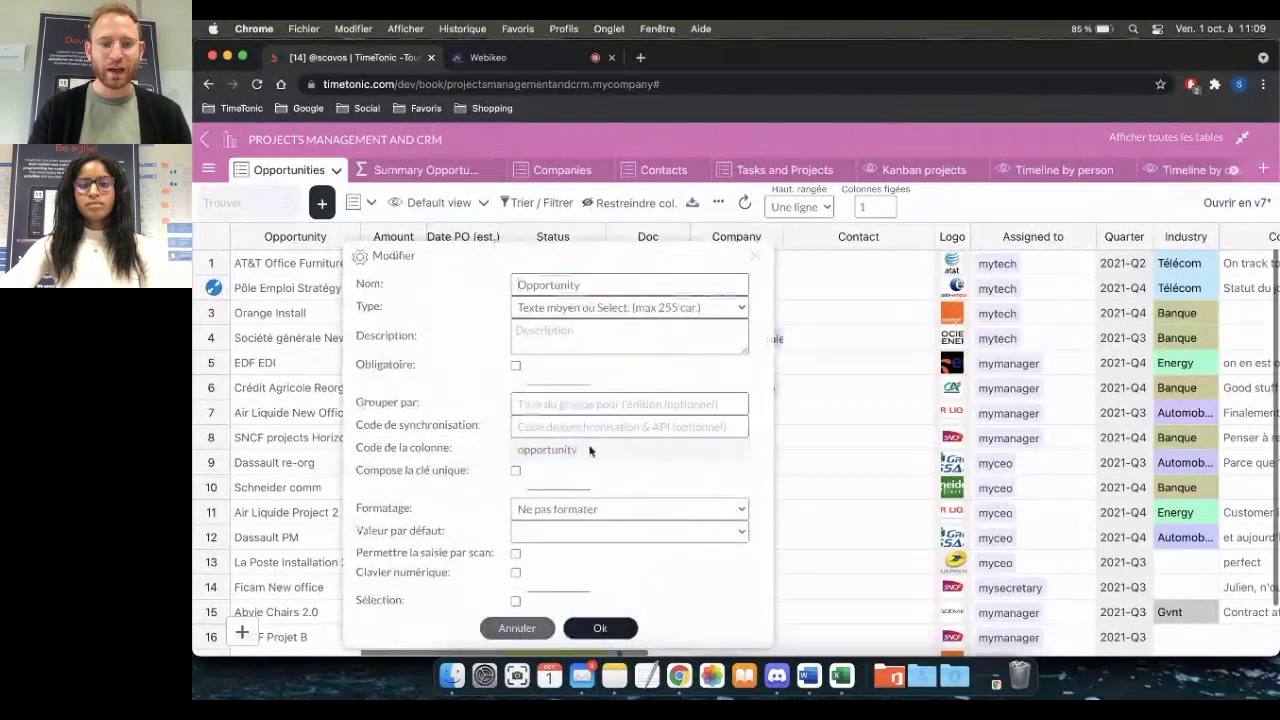
pyautogui.doubleClick(554, 453)
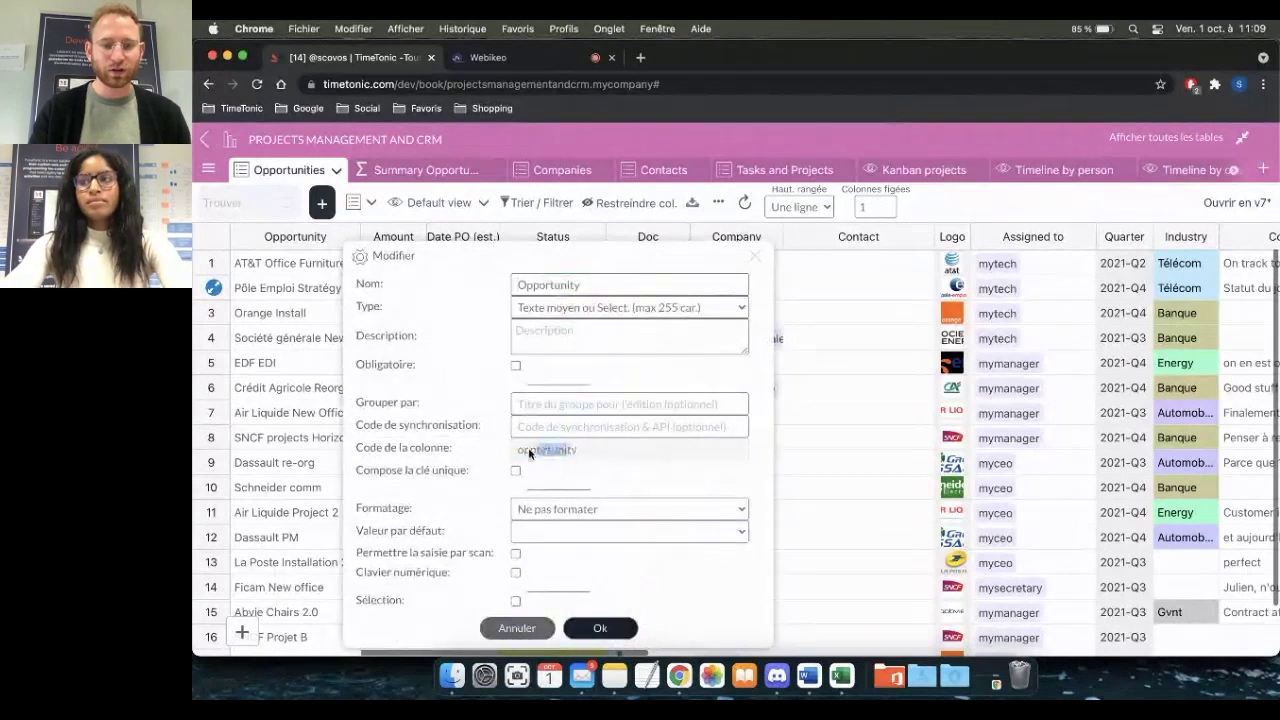
pyautogui.click(632, 455)
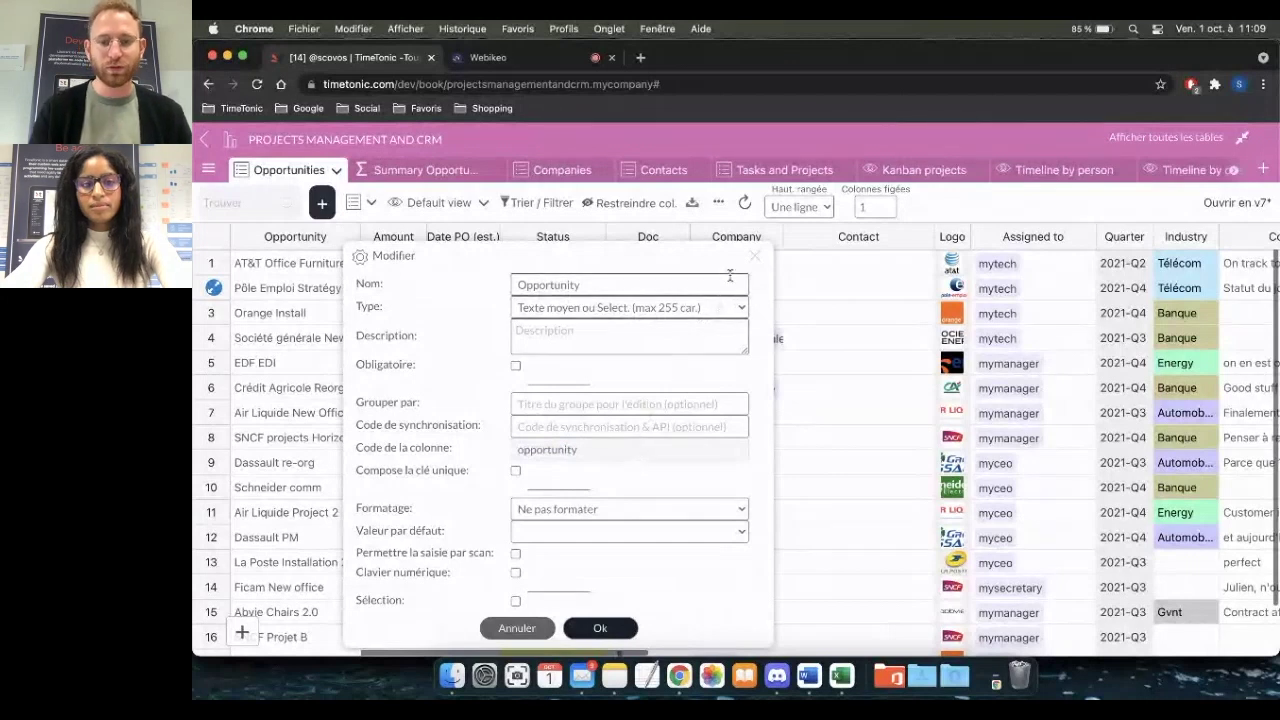
pyautogui.click(755, 256)
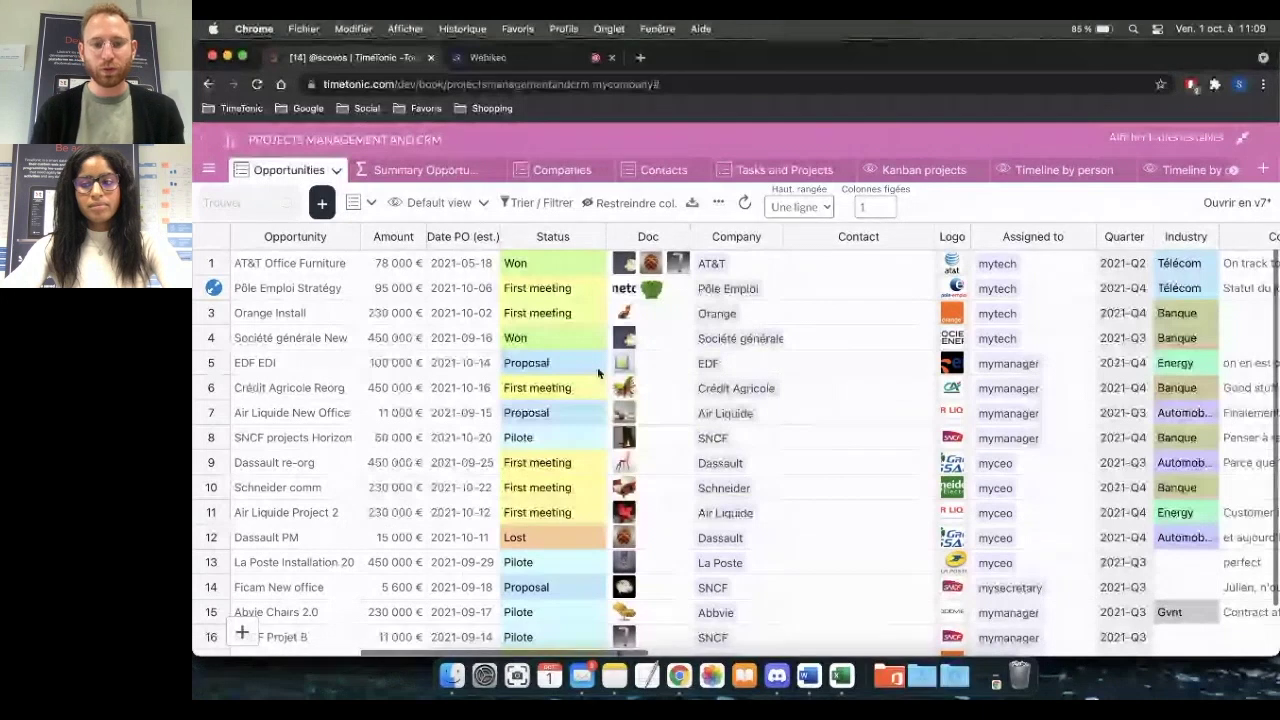
# - Rename the Opportunity column as "Opportunity !"
pyautogui.click(350, 237)
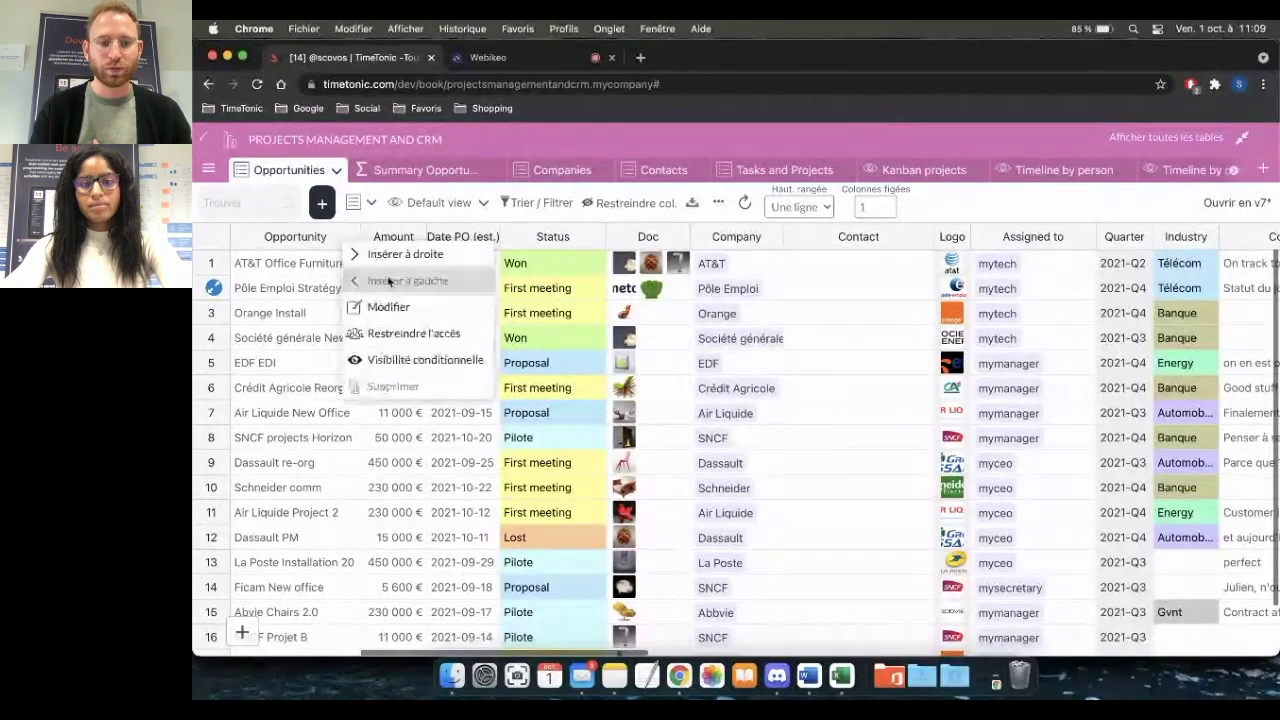
pyautogui.click(389, 306)
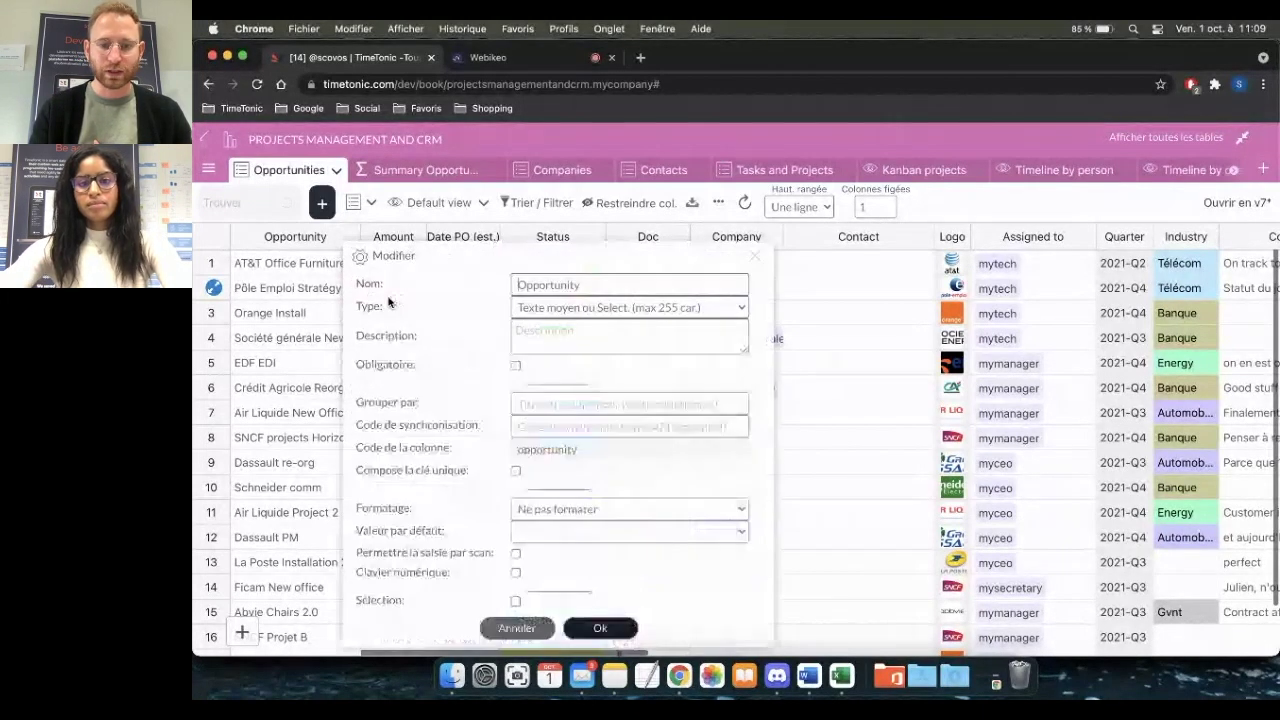
pyautogui.write('!')
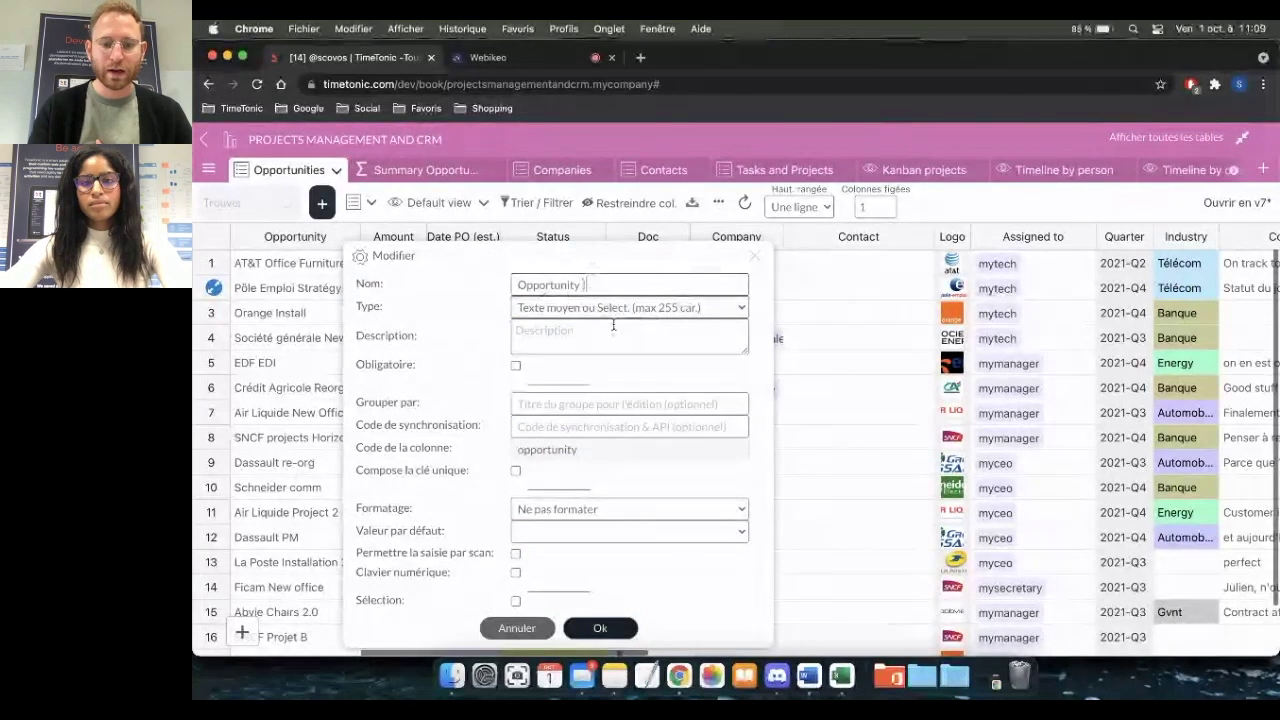
pyautogui.click(616, 632)
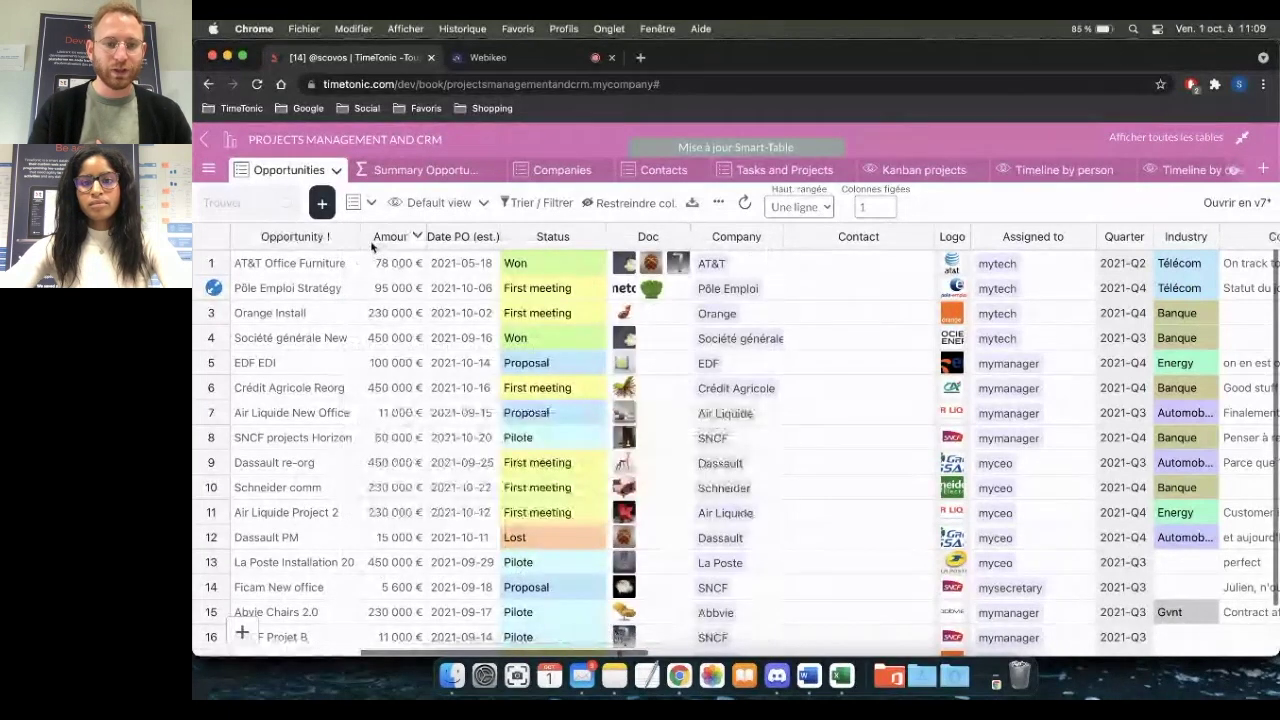
# - Reopen the settings of the renamed "Opportunity !" column to check its column code, and close them
pyautogui.click(351, 238)
pyautogui.click(389, 307)
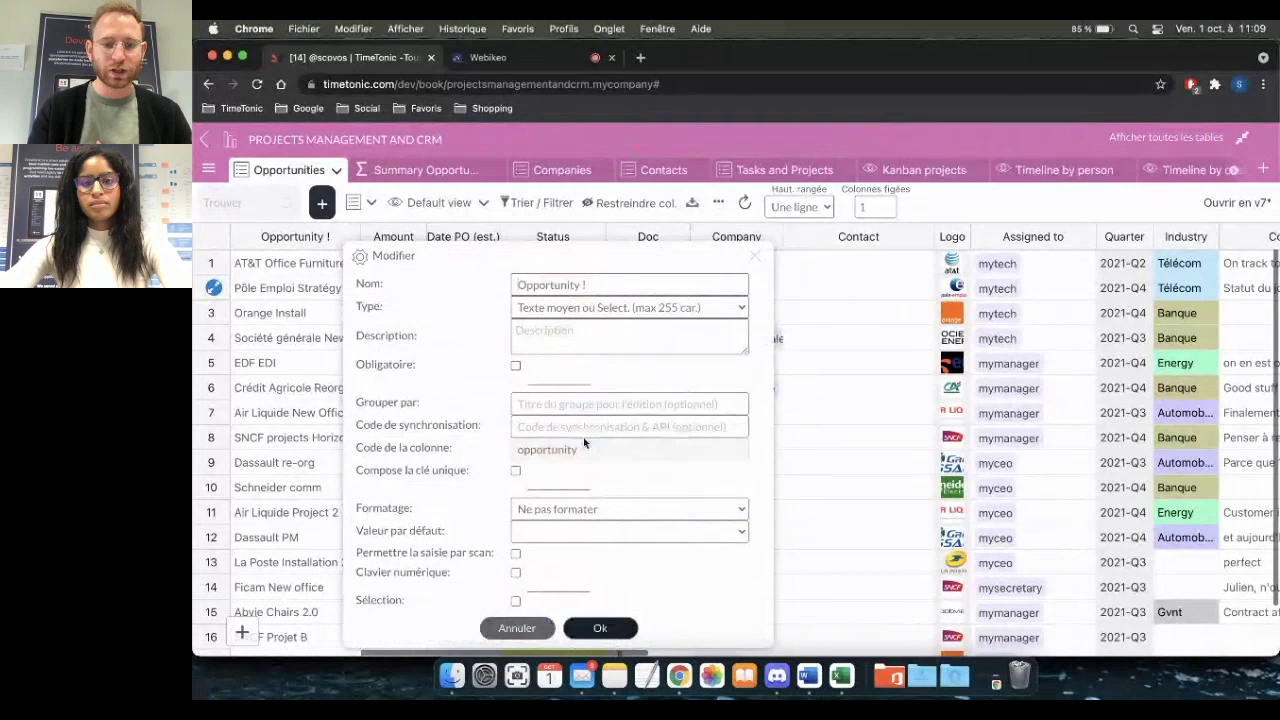
pyautogui.click(755, 258)
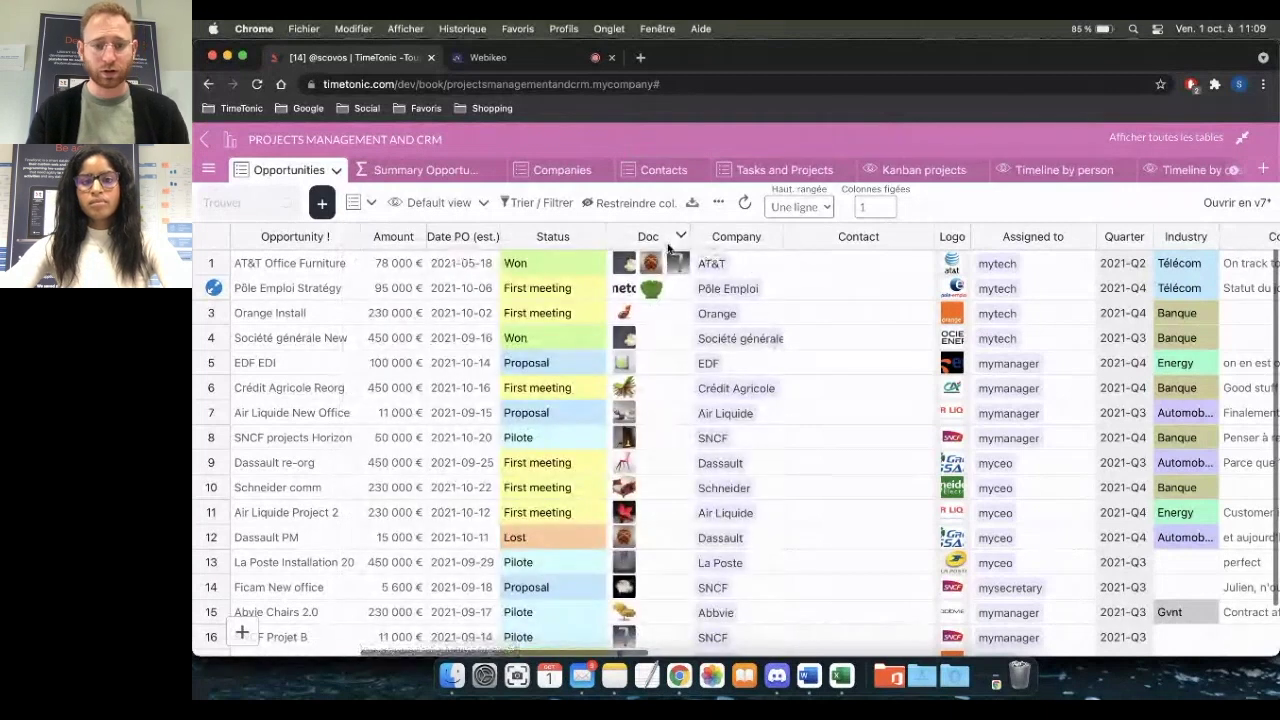
# - Open the Company column's settings to examine its column code
pyautogui.click(776, 237)
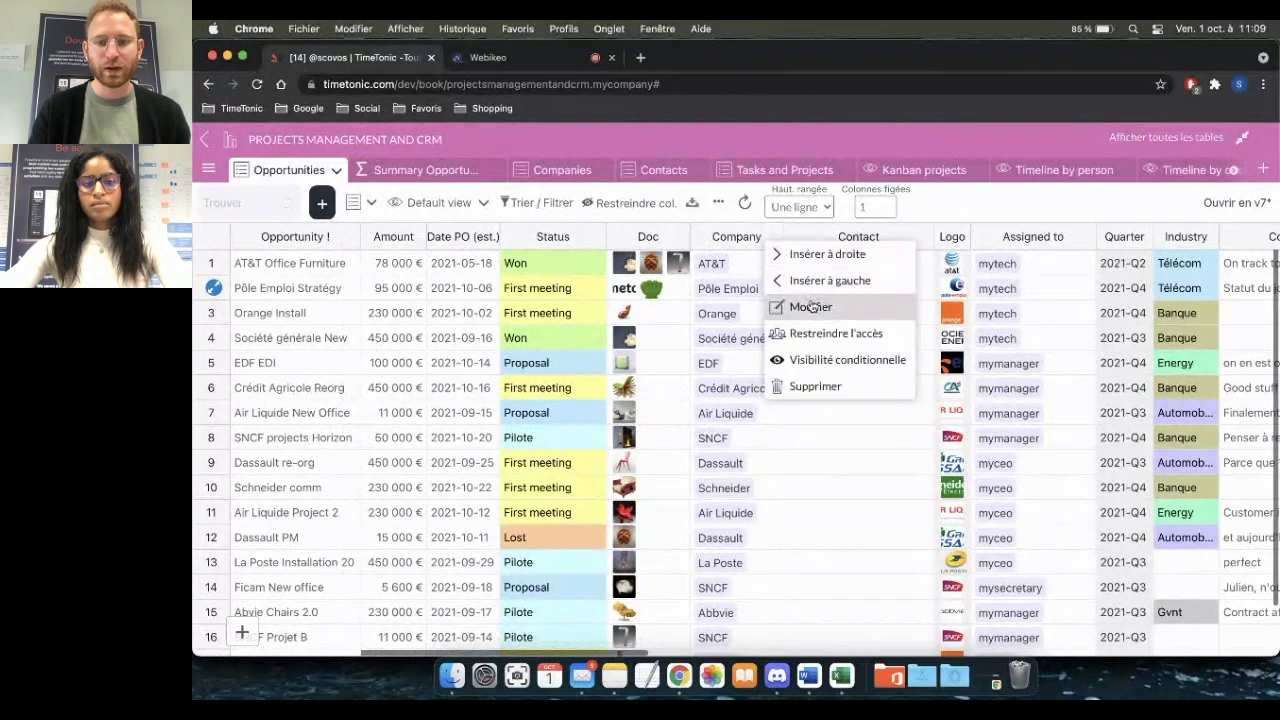
pyautogui.click(818, 306)
pyautogui.moveTo(985, 335); pyautogui.dragTo(933, 330)
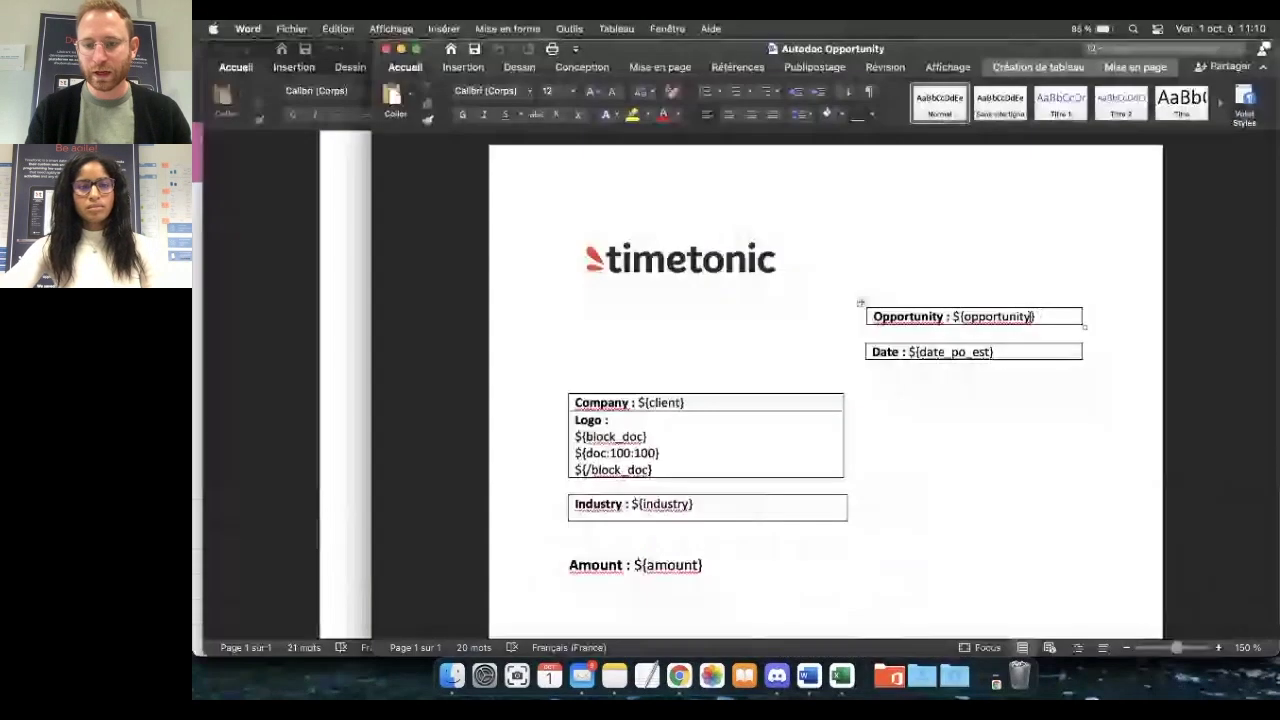
# - Clear the code inside the ${} placeholder of the Opportunity line in the Word template, and switch back to Chrome
pyautogui.press('BackSpace')
pyautogui.press('BackSpace')
pyautogui.press('BackSpace')
pyautogui.press('BackSpace')
pyautogui.press('BackSpace')
pyautogui.press('BackSpace')
pyautogui.press('BackSpace')
pyautogui.press('BackSpace')
pyautogui.press('BackSpace')
pyautogui.press('BackSpace')
pyautogui.press('BackSpace')
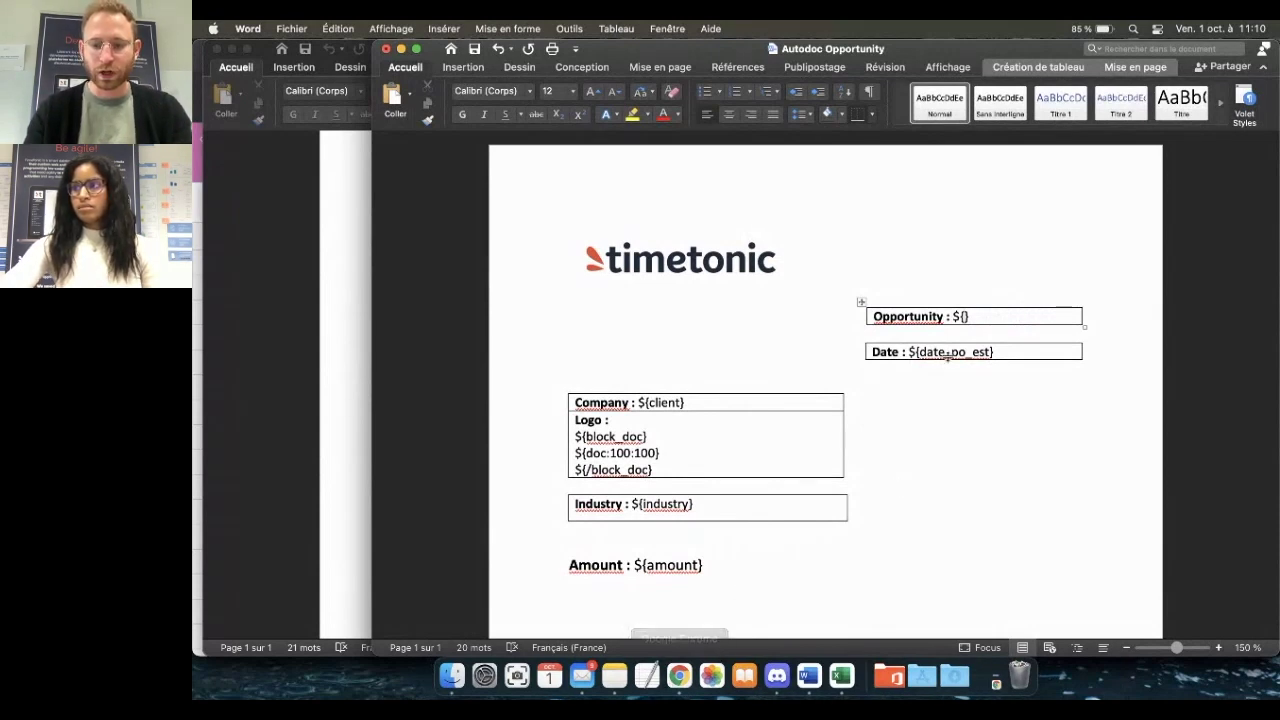
pyautogui.click(678, 676)
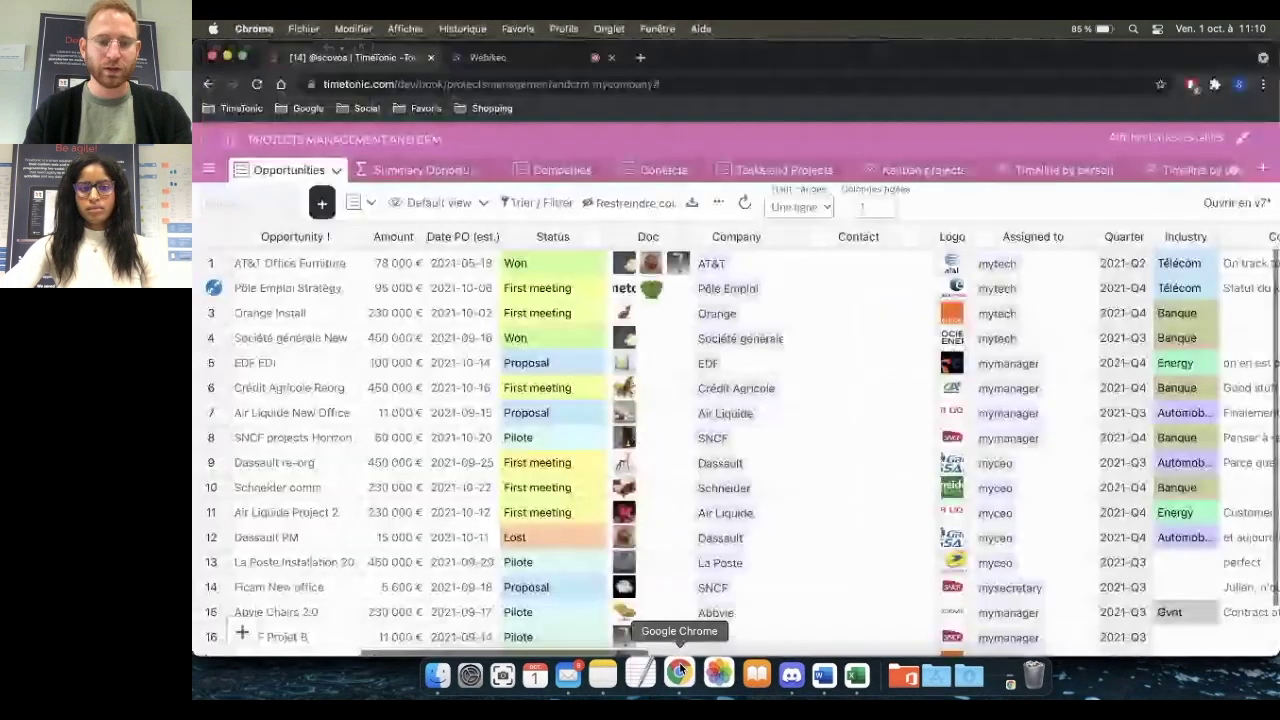
# - Copy the column code opportunity from the "Opportunity !" column's settings and paste it into the Opportunity placeholder of the Word template
pyautogui.click(393, 236)
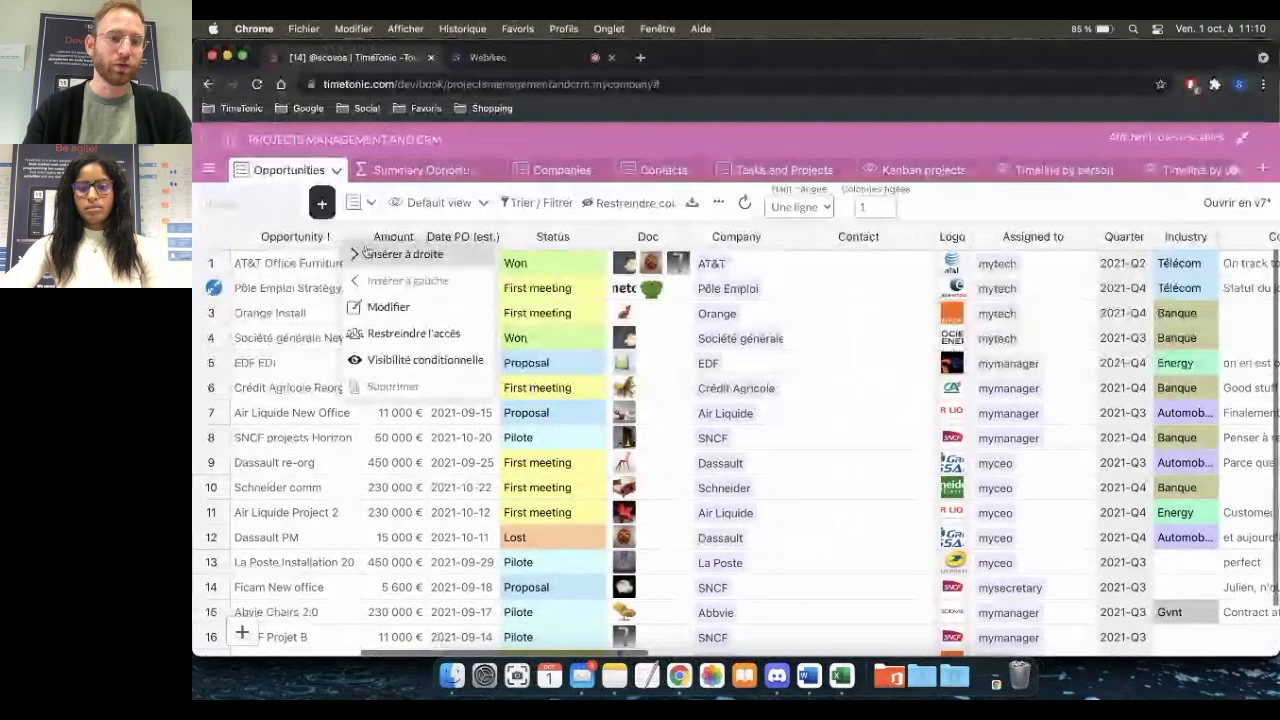
pyautogui.click(385, 308)
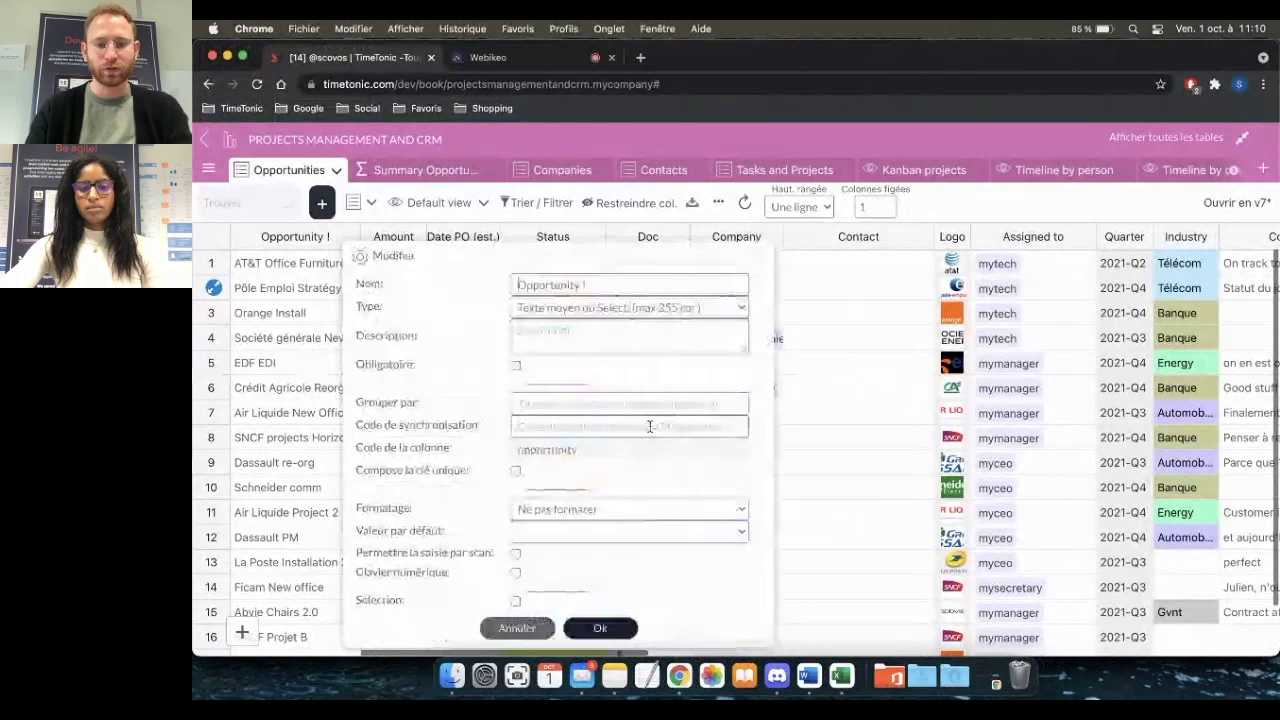
pyautogui.moveTo(605, 452); pyautogui.dragTo(500, 451)
pyautogui.press('super+c')
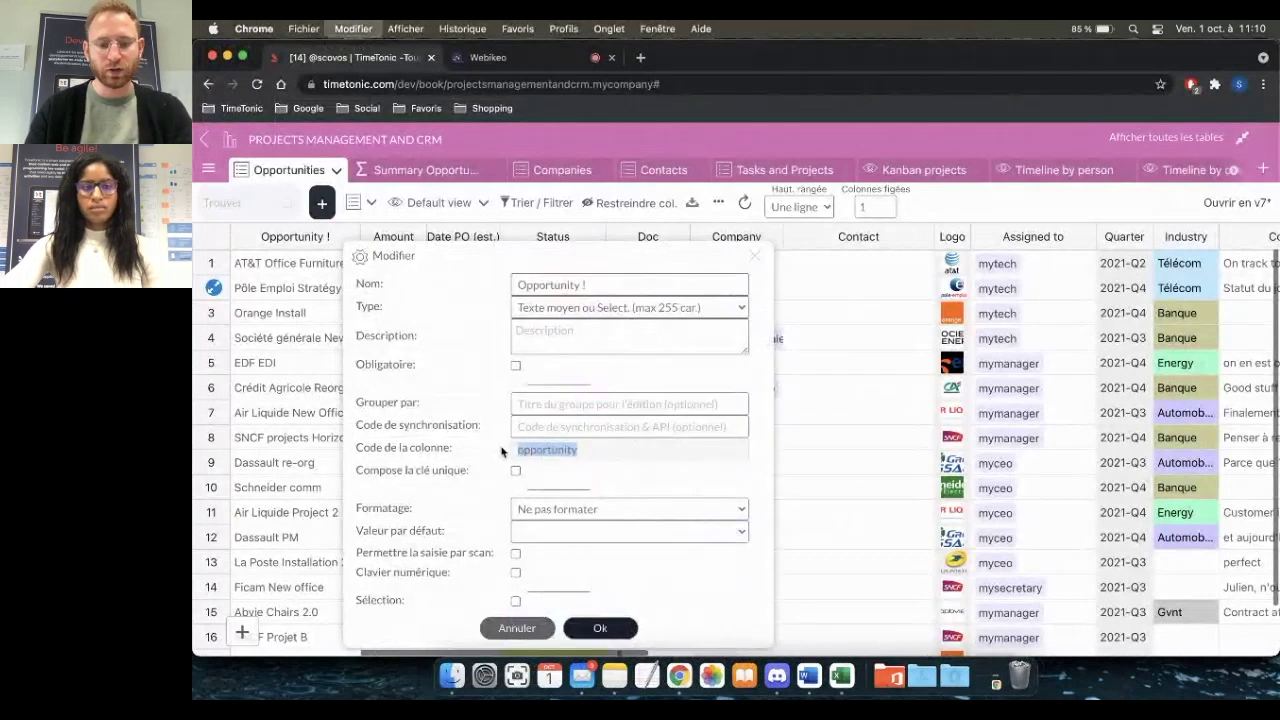
pyautogui.click(809, 673)
pyautogui.press('super+v')
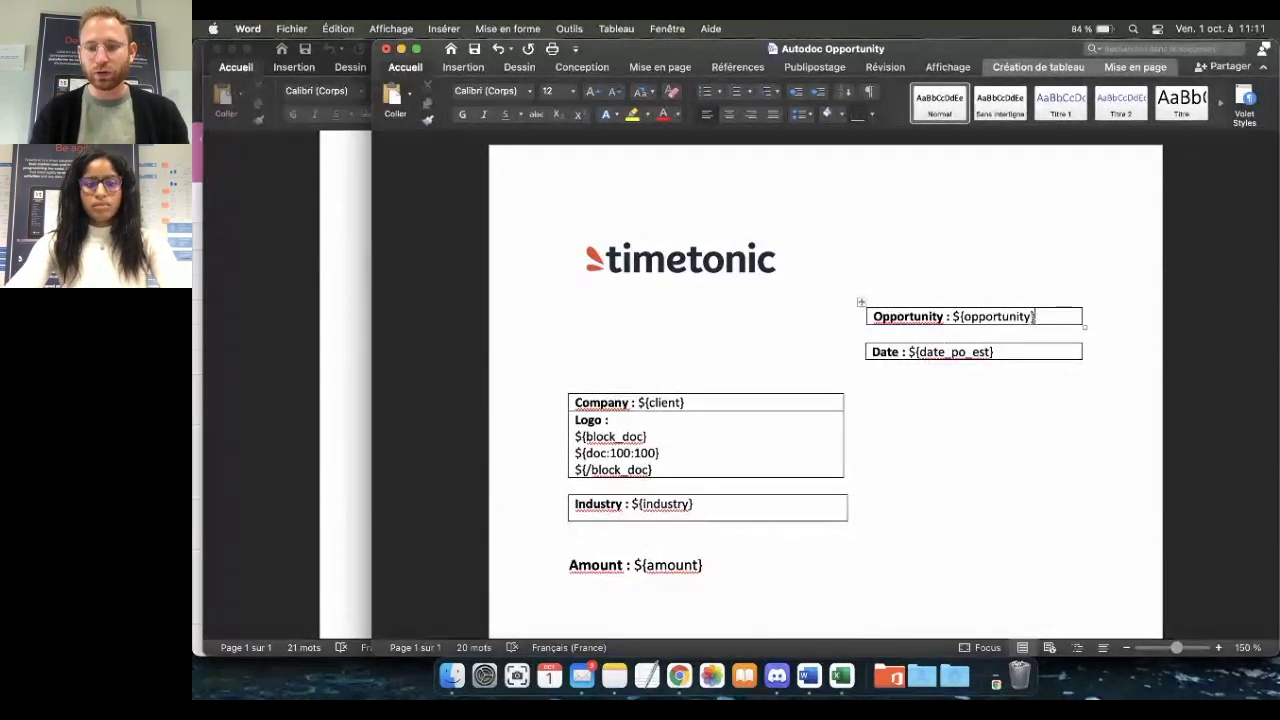
# - Color the ${opportunity} and ${date_po_est} placeholders red in the Autodoc Opportunity template
pyautogui.moveTo(1040, 315); pyautogui.dragTo(952, 316)
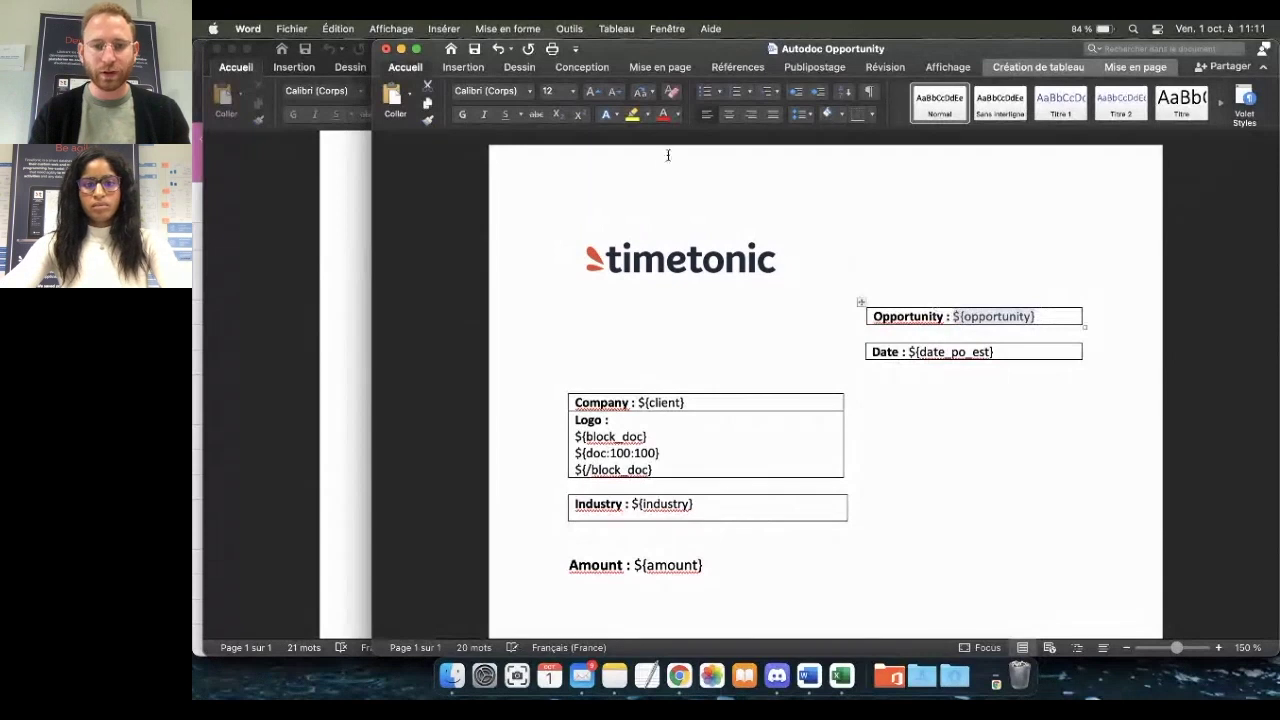
pyautogui.click(663, 115)
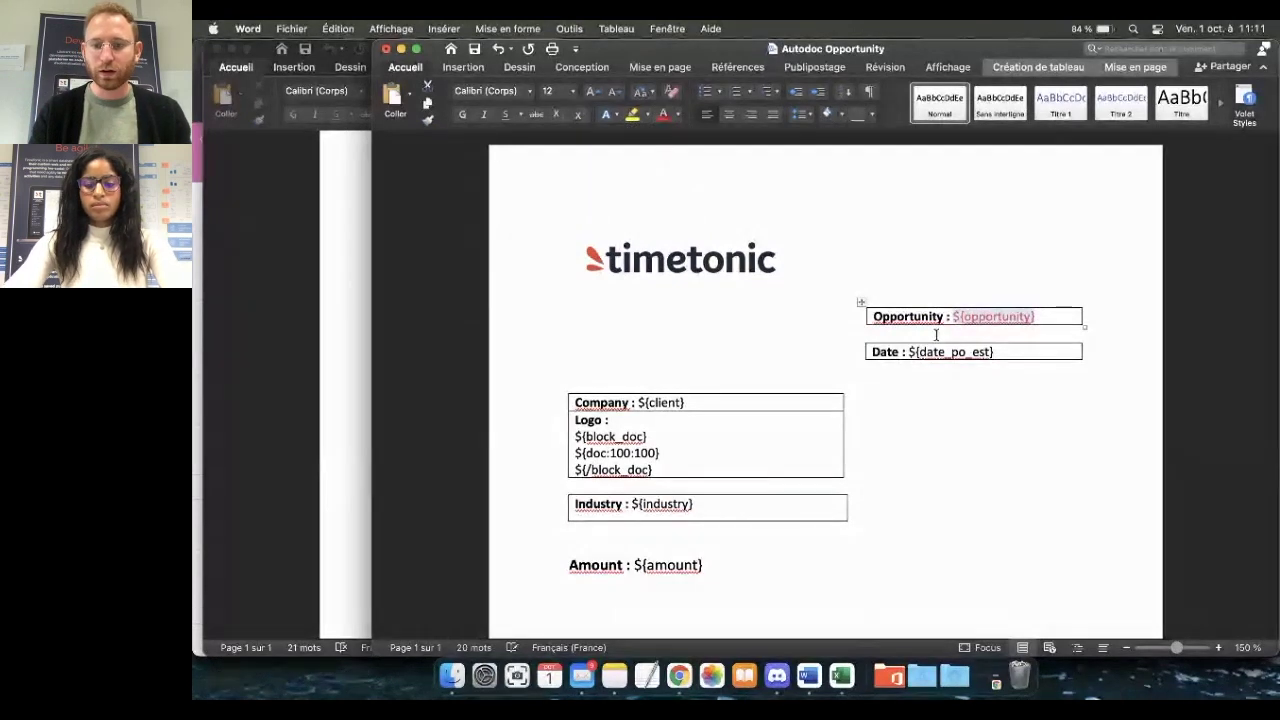
pyautogui.click(1005, 352)
pyautogui.moveTo(1005, 352); pyautogui.dragTo(905, 352)
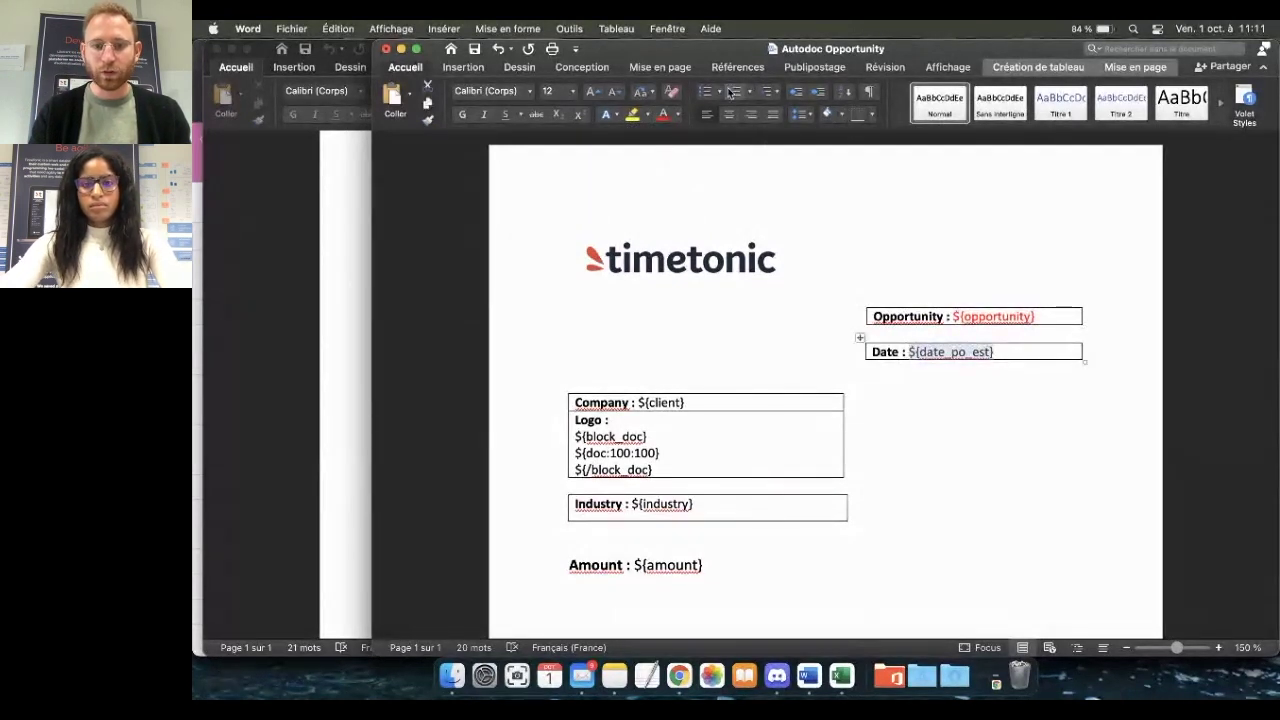
pyautogui.click(669, 115)
# - Check the generated Pôle Emploi document, return to the template, and color its ${amount} placeholder red
pyautogui.click(355, 355)
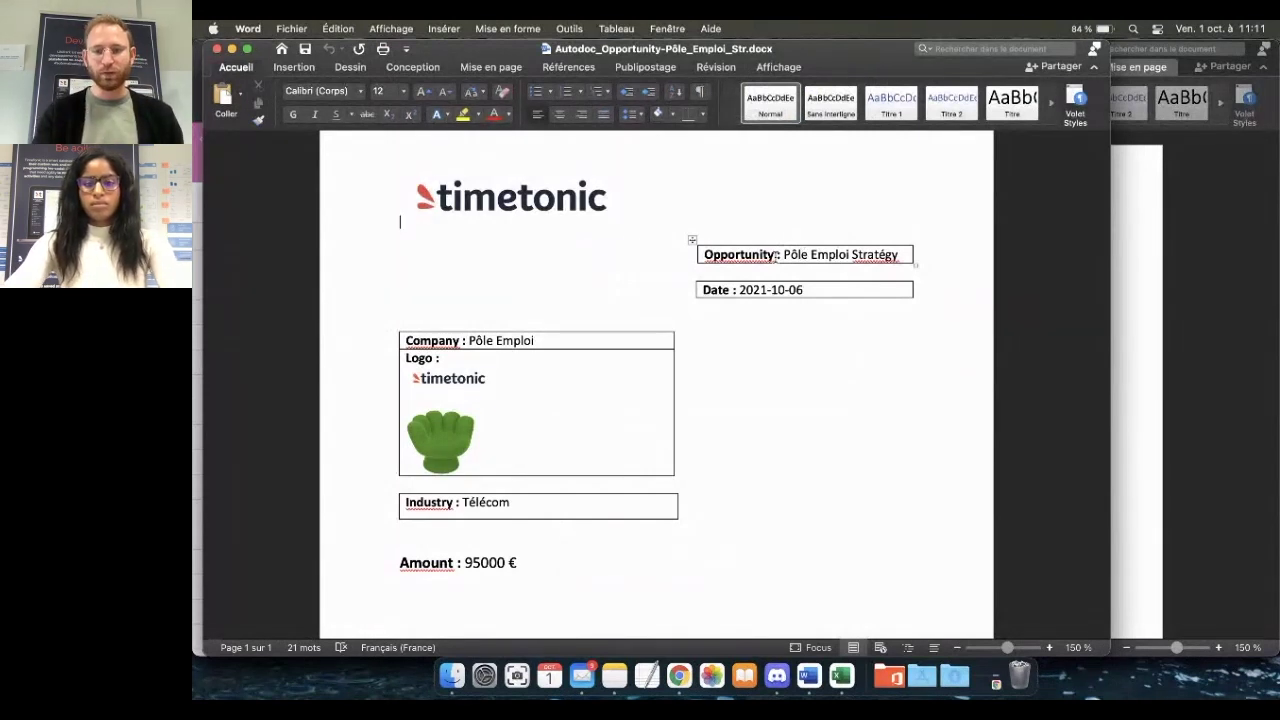
pyautogui.click(1131, 374)
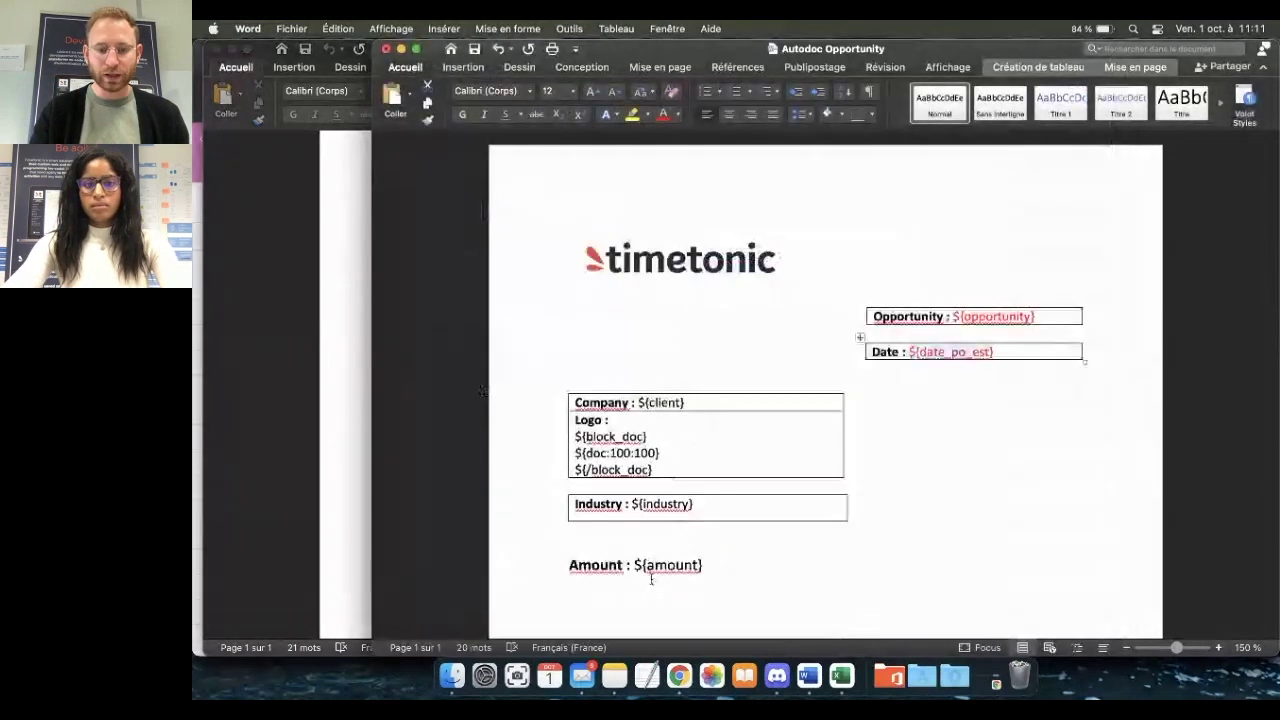
pyautogui.moveTo(635, 565); pyautogui.dragTo(705, 566)
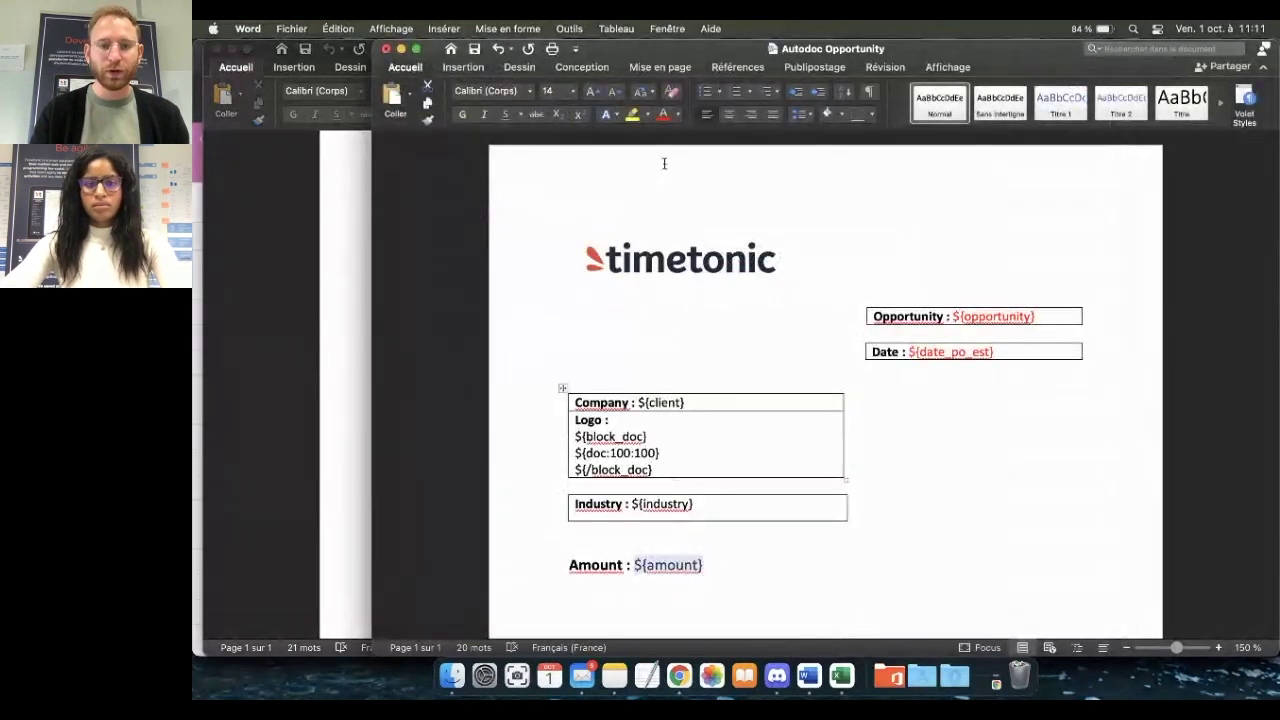
pyautogui.click(663, 114)
pyautogui.click(734, 578)
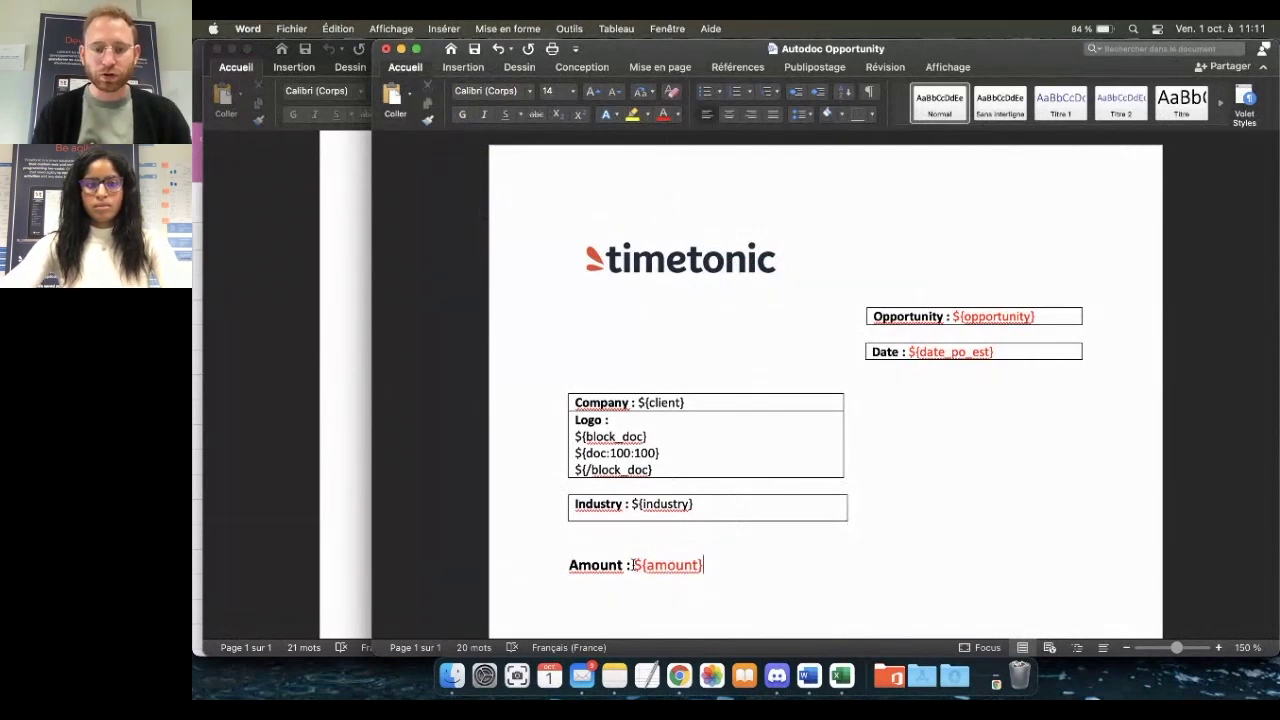
# - Compare the template's ${amount} placeholder with the Amount line of the generated Pôle Emploi document
pyautogui.moveTo(635, 565); pyautogui.dragTo(706, 566)
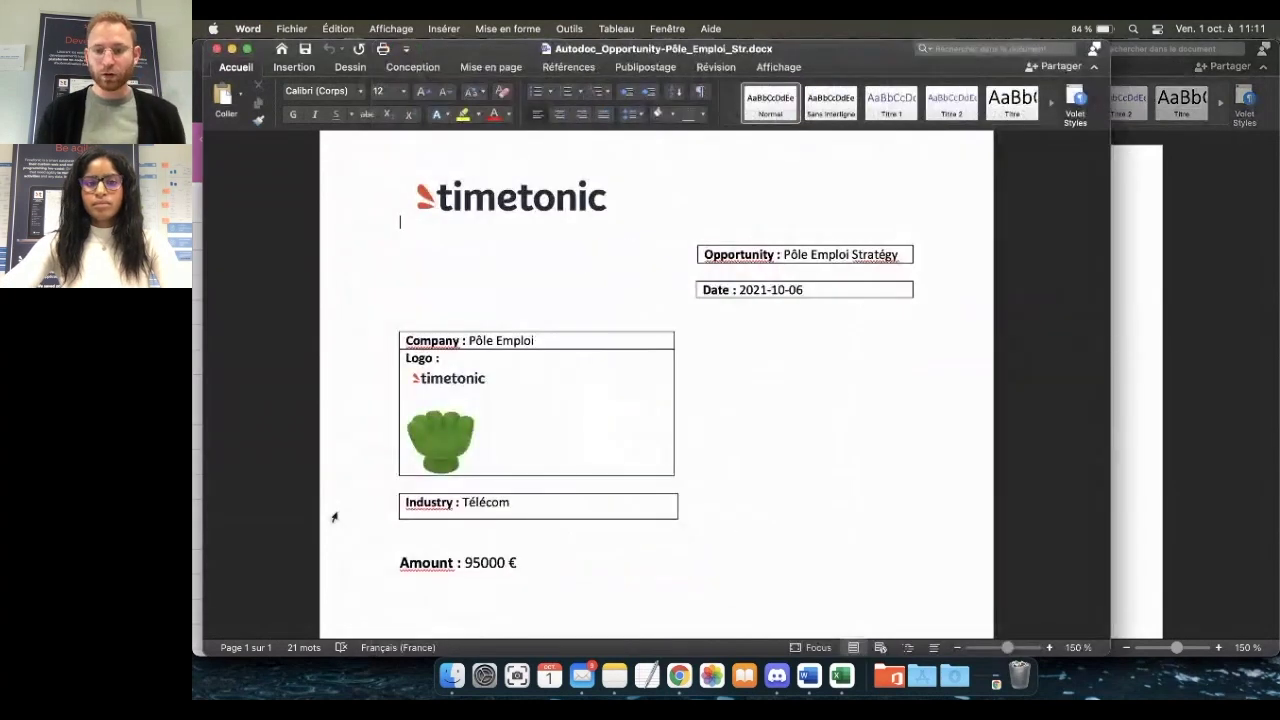
pyautogui.click(1151, 336)
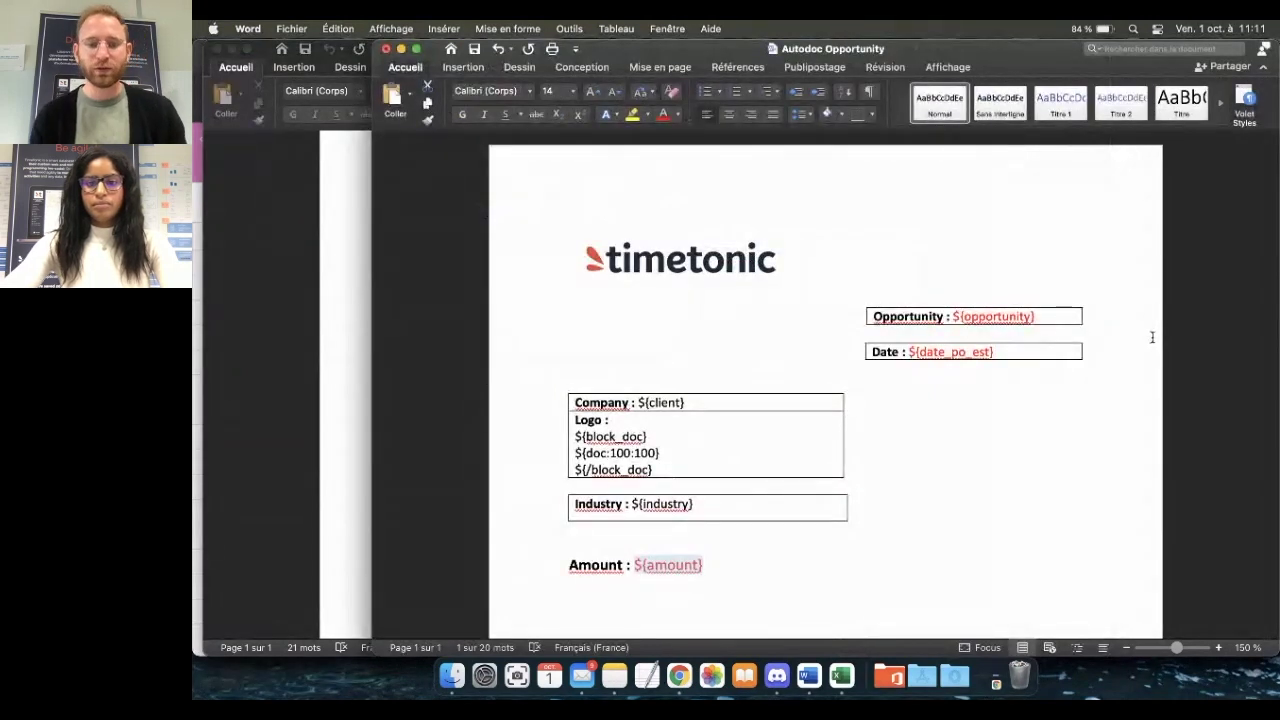
pyautogui.click(329, 523)
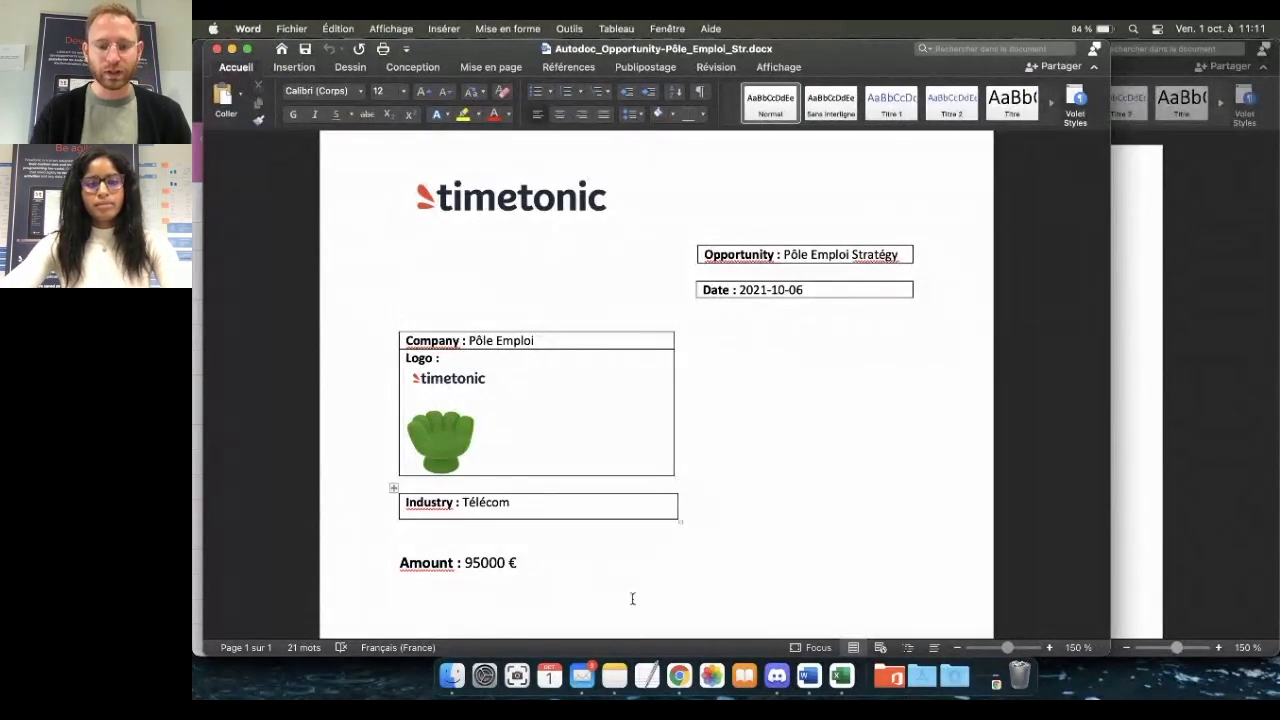
# - Compare the Doc column images in the Chrome Opportunities table with the Logo images in the generated Pôle Emploi document in Word
pyautogui.click(680, 680)
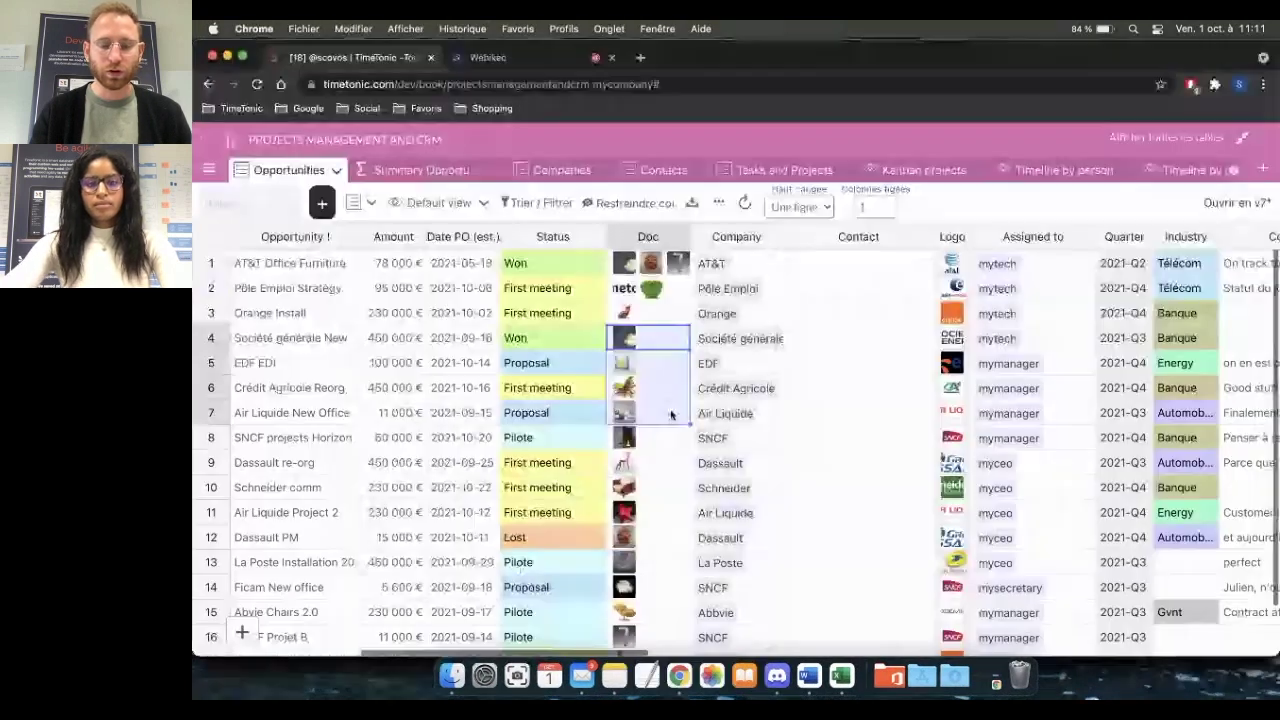
pyautogui.click(808, 672)
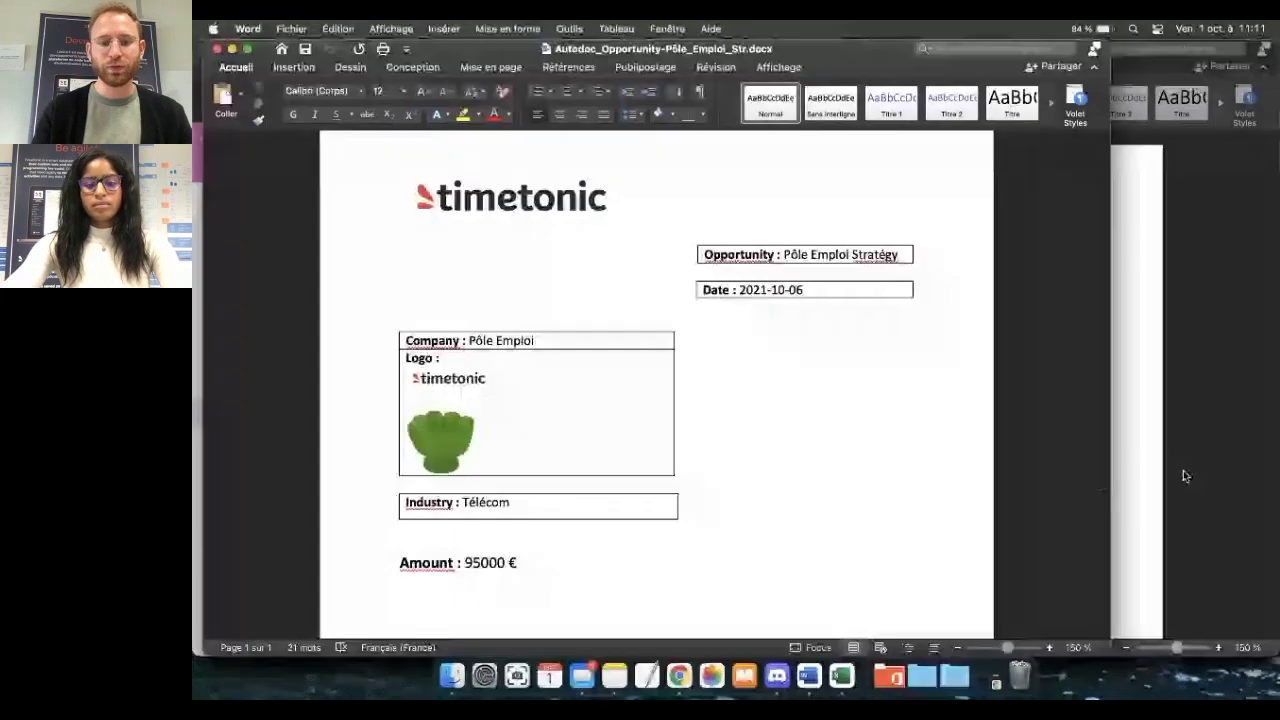
pyautogui.click(460, 386)
pyautogui.click(459, 425)
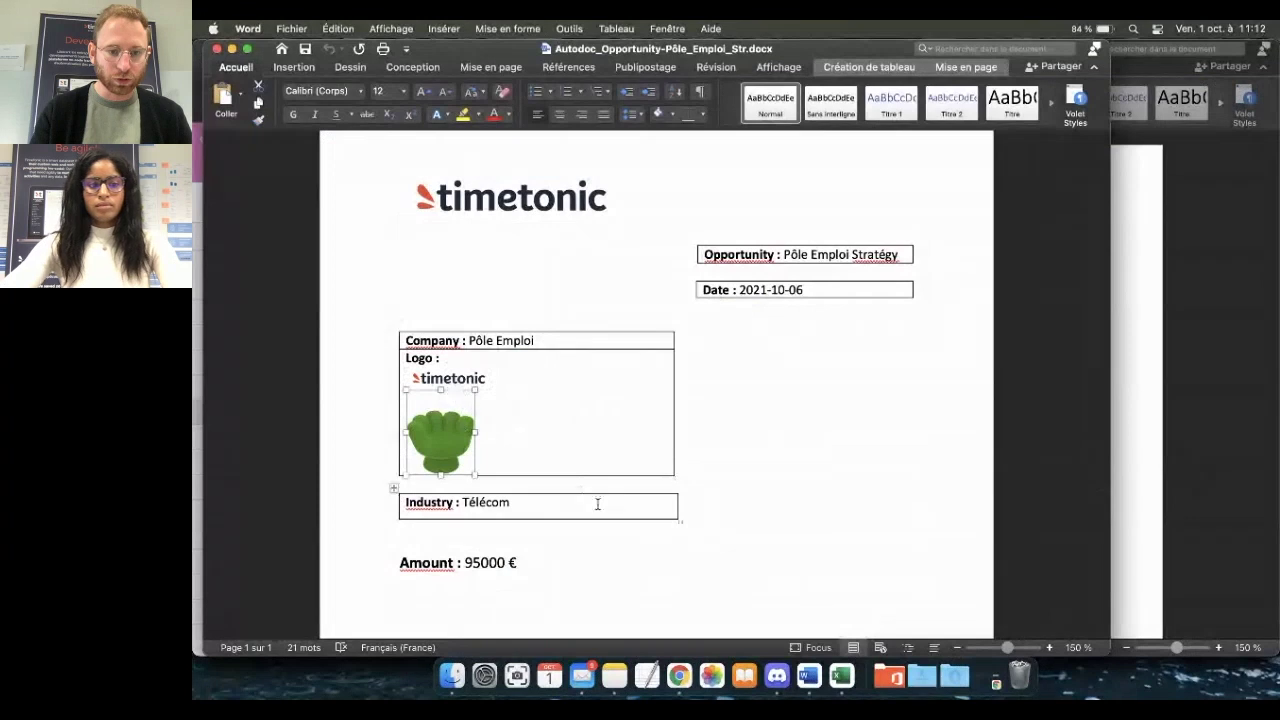
# - Switch to Chrome, generate the automatic document for the Orange Install row, and open its attachment in Word to examine the logo image
pyautogui.click(678, 676)
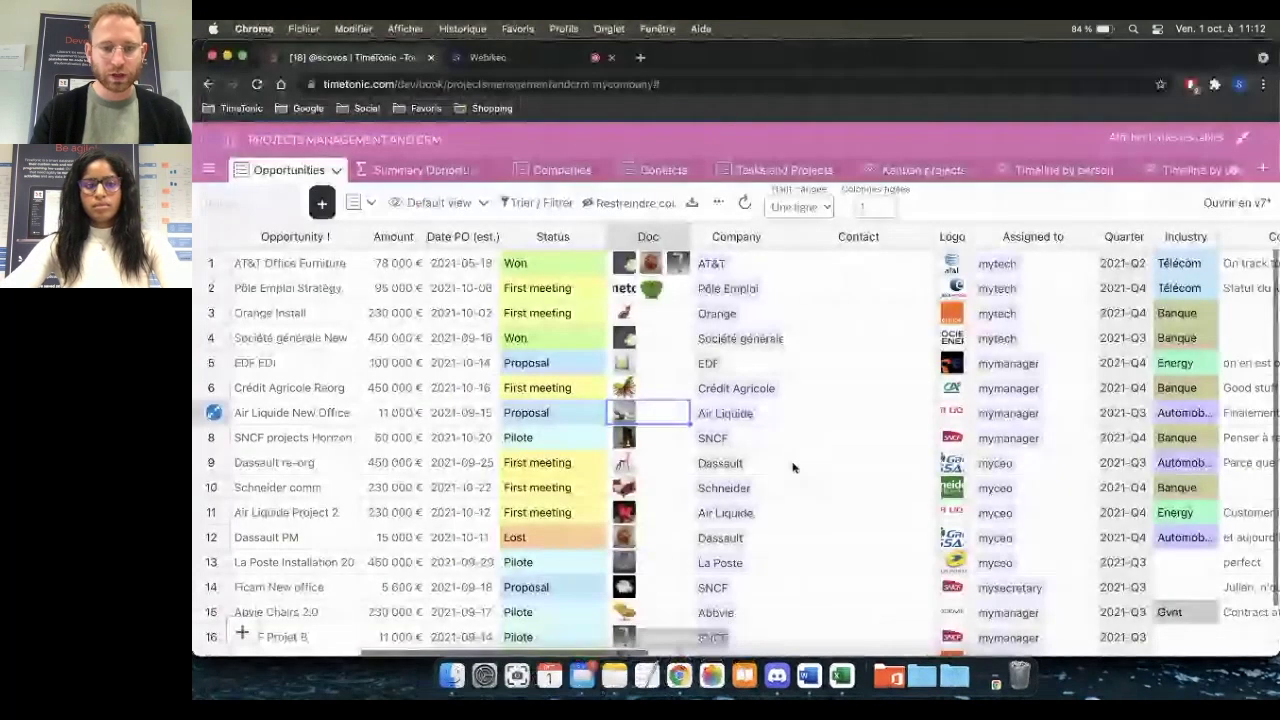
pyautogui.hscroll(10, 793, 467)
pyautogui.click(690, 358)
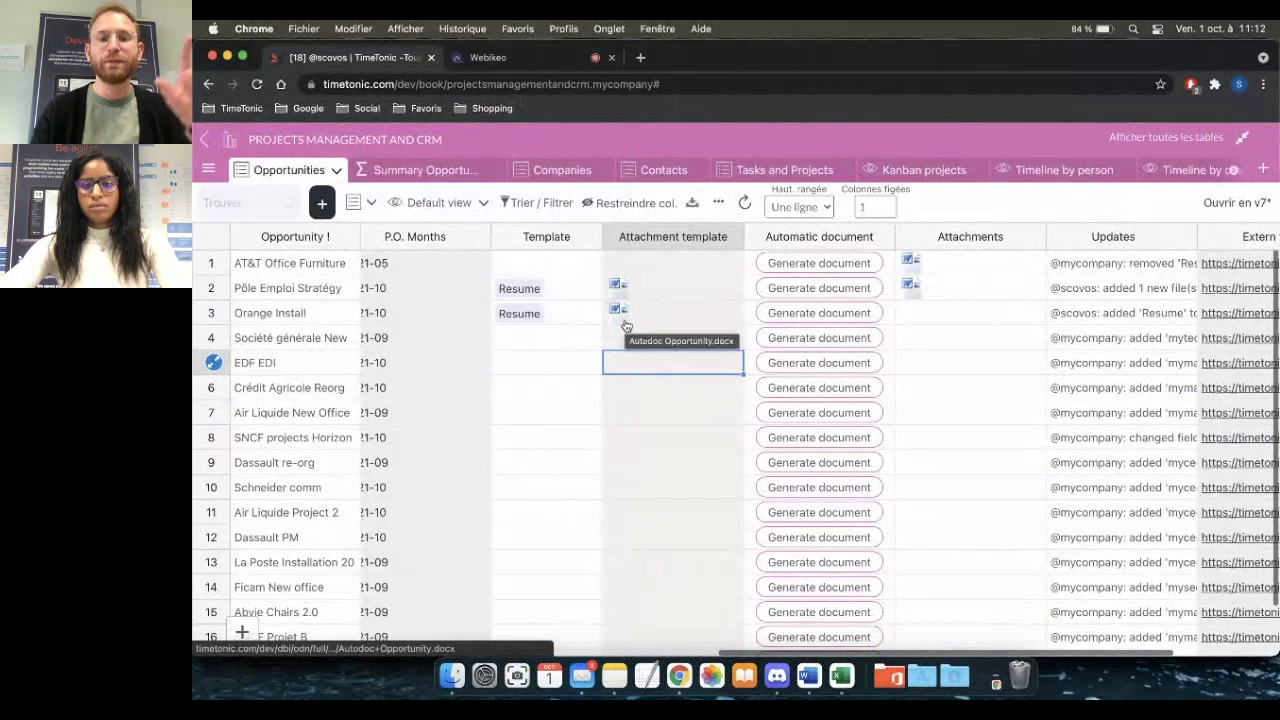
pyautogui.click(796, 316)
pyautogui.click(796, 316)
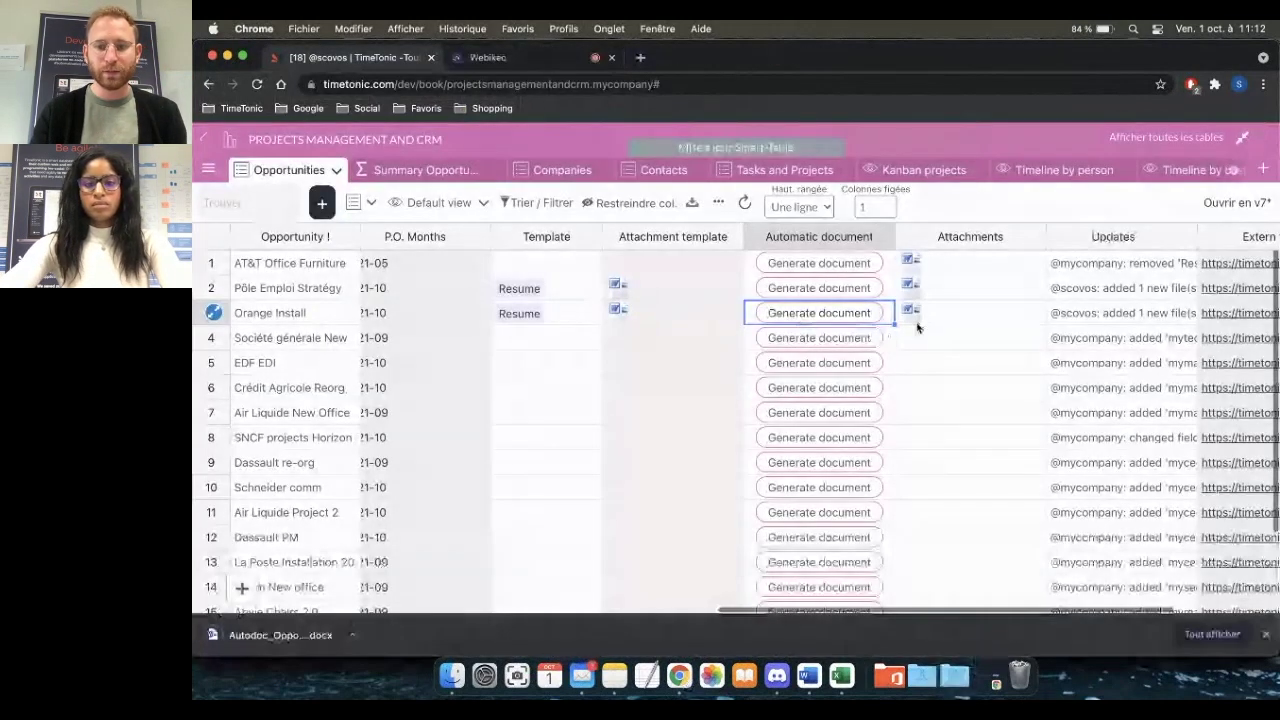
pyautogui.click(910, 318)
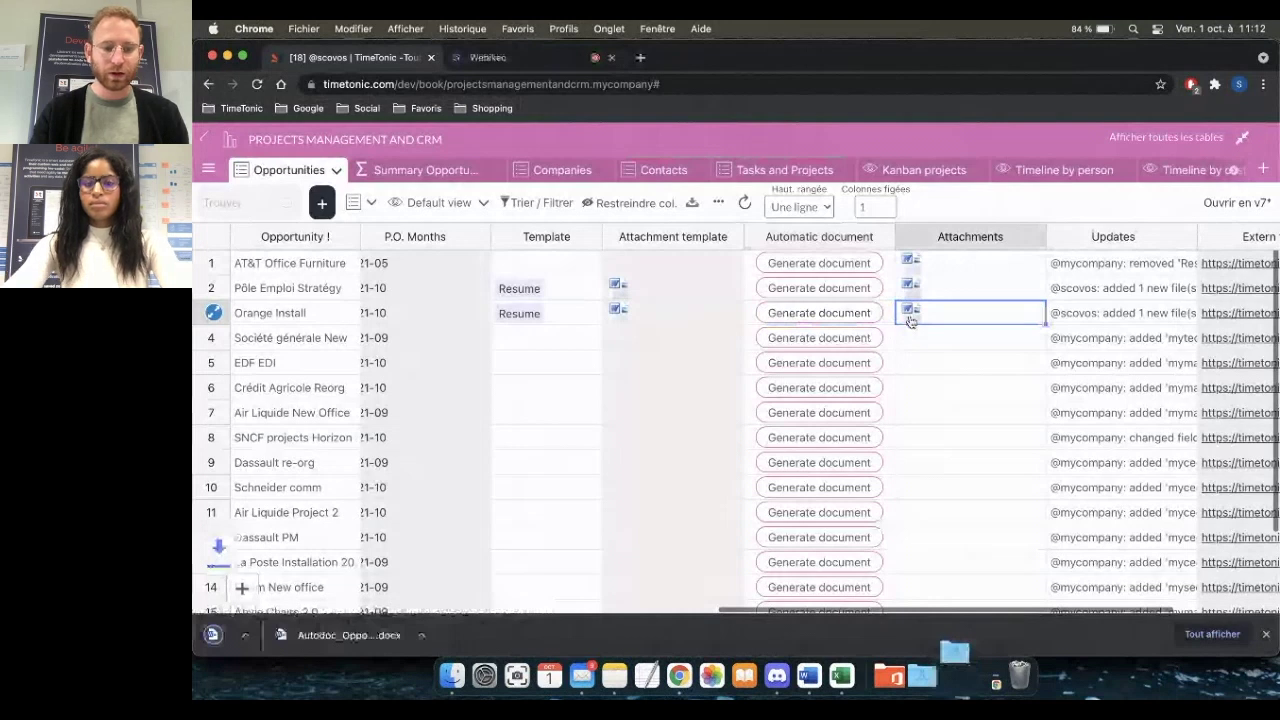
pyautogui.click(908, 312)
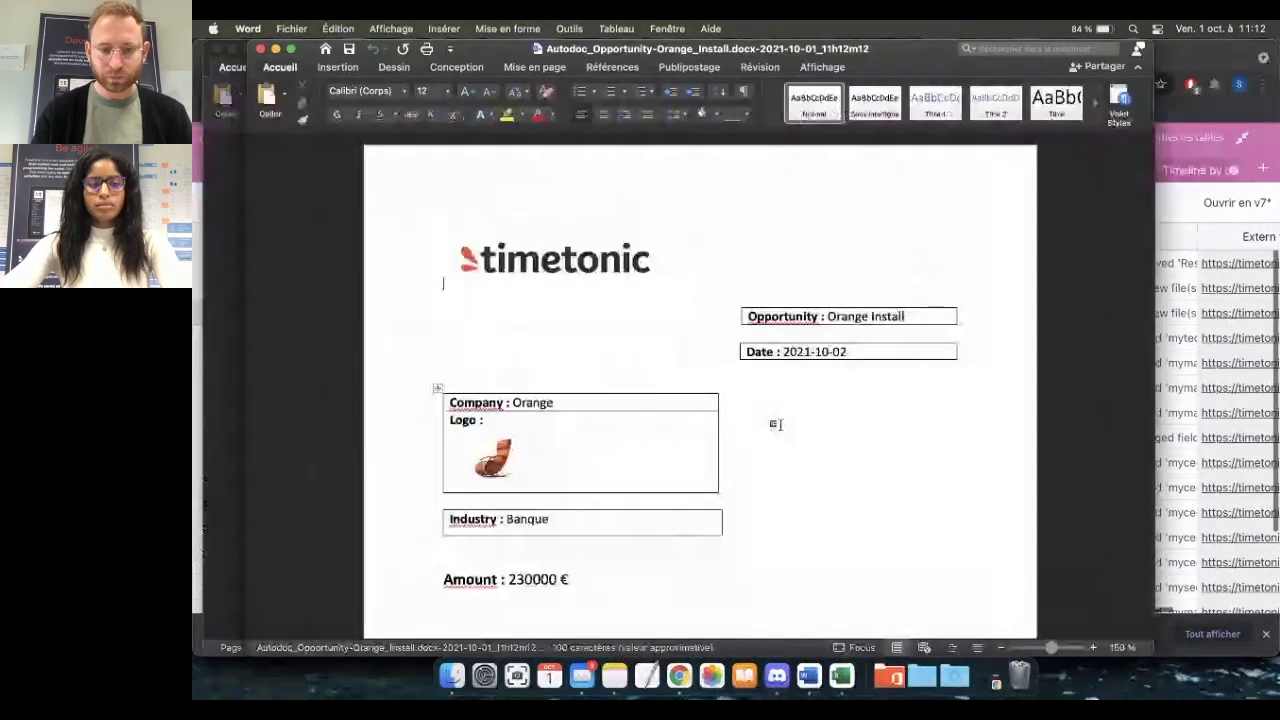
pyautogui.click(494, 457)
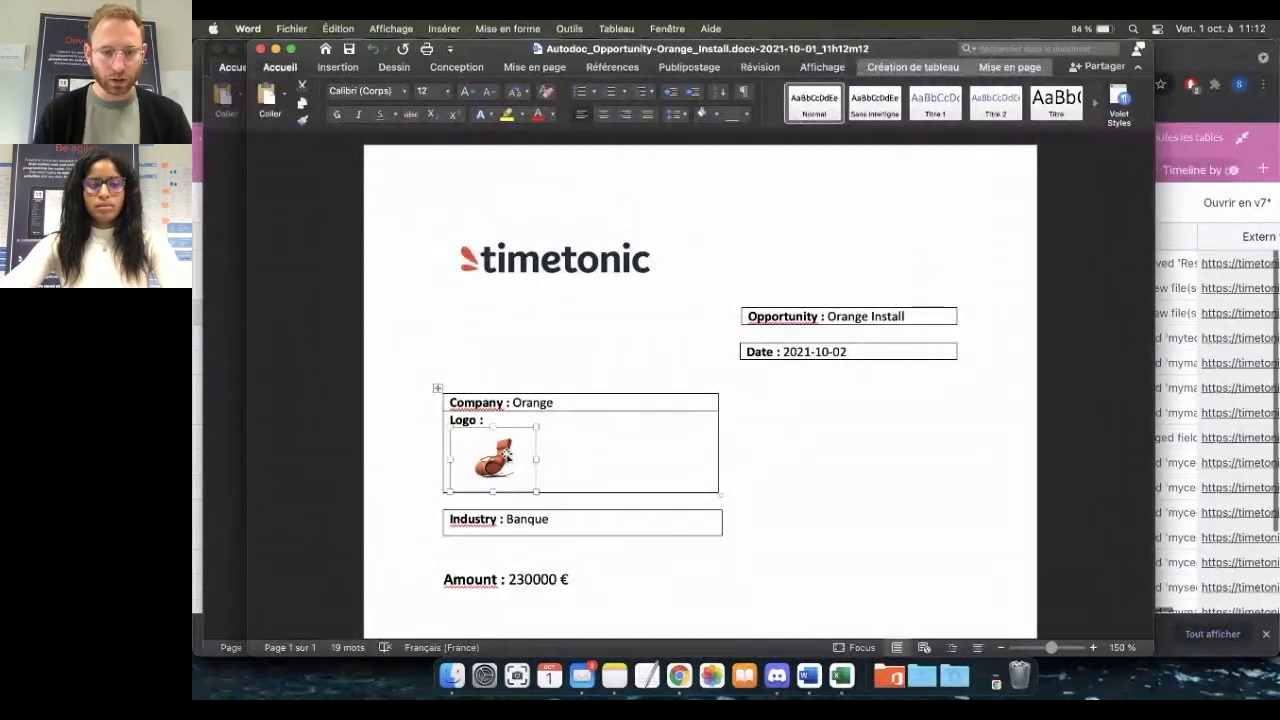
pyautogui.click(560, 457)
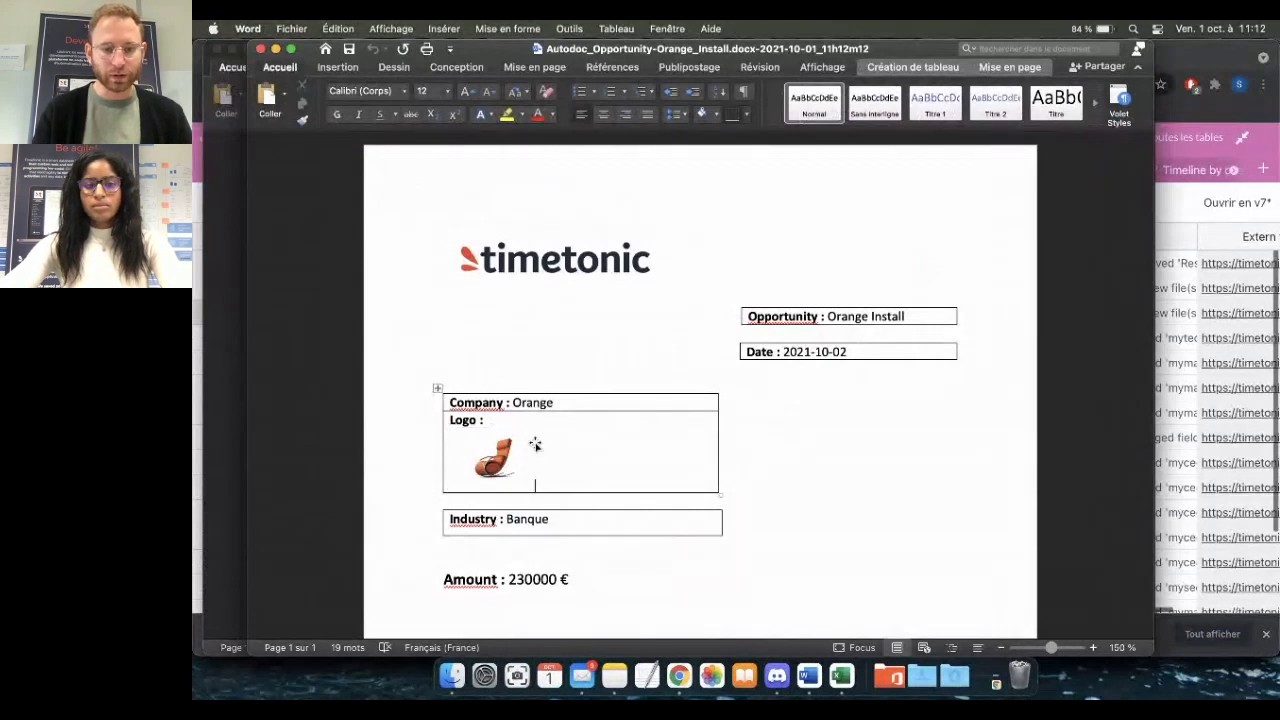
# - Return to the Autodoc Opportunity template in Word and insert an empty line below the Logo label
pyautogui.click(809, 676)
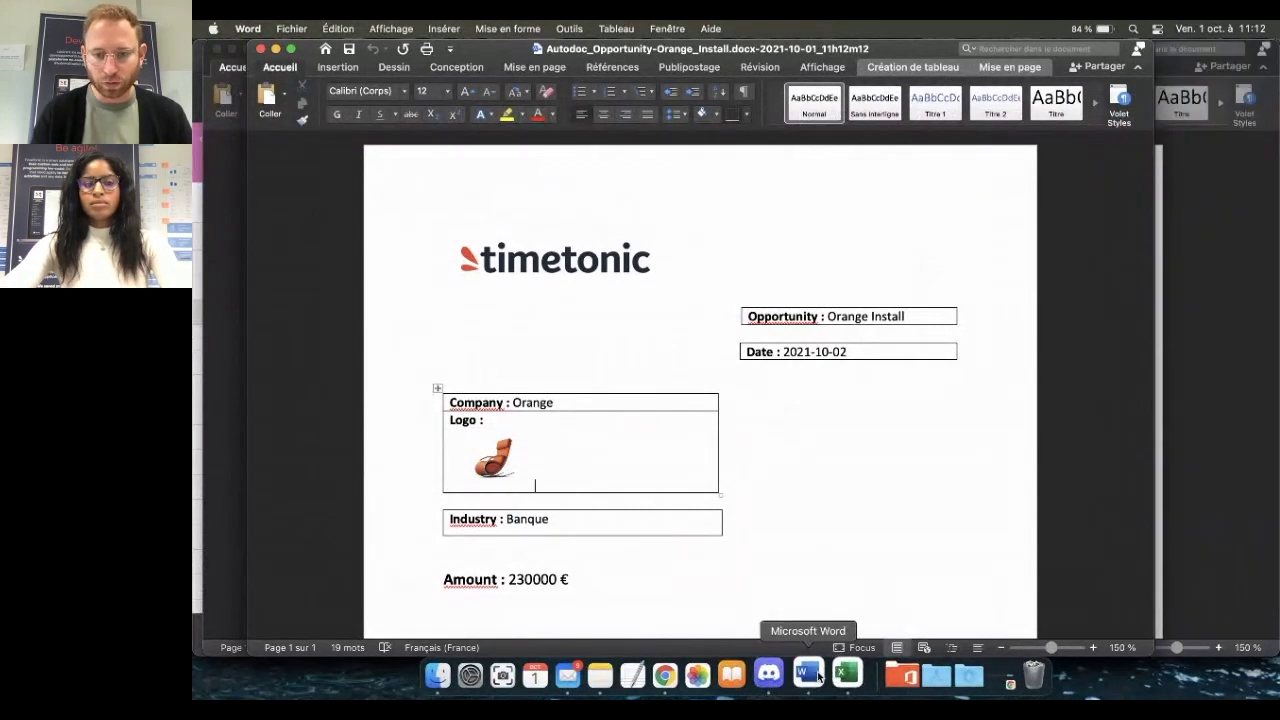
pyautogui.click(1215, 482)
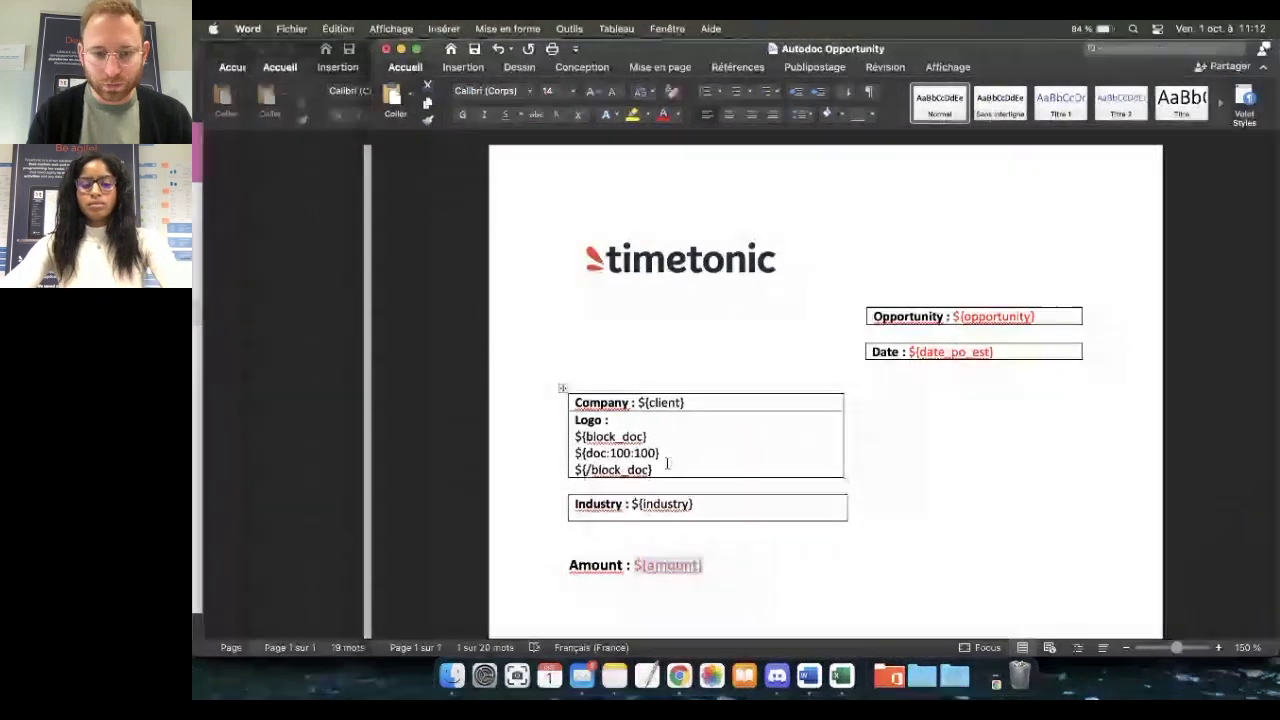
pyautogui.scroll(5, 661, 471)
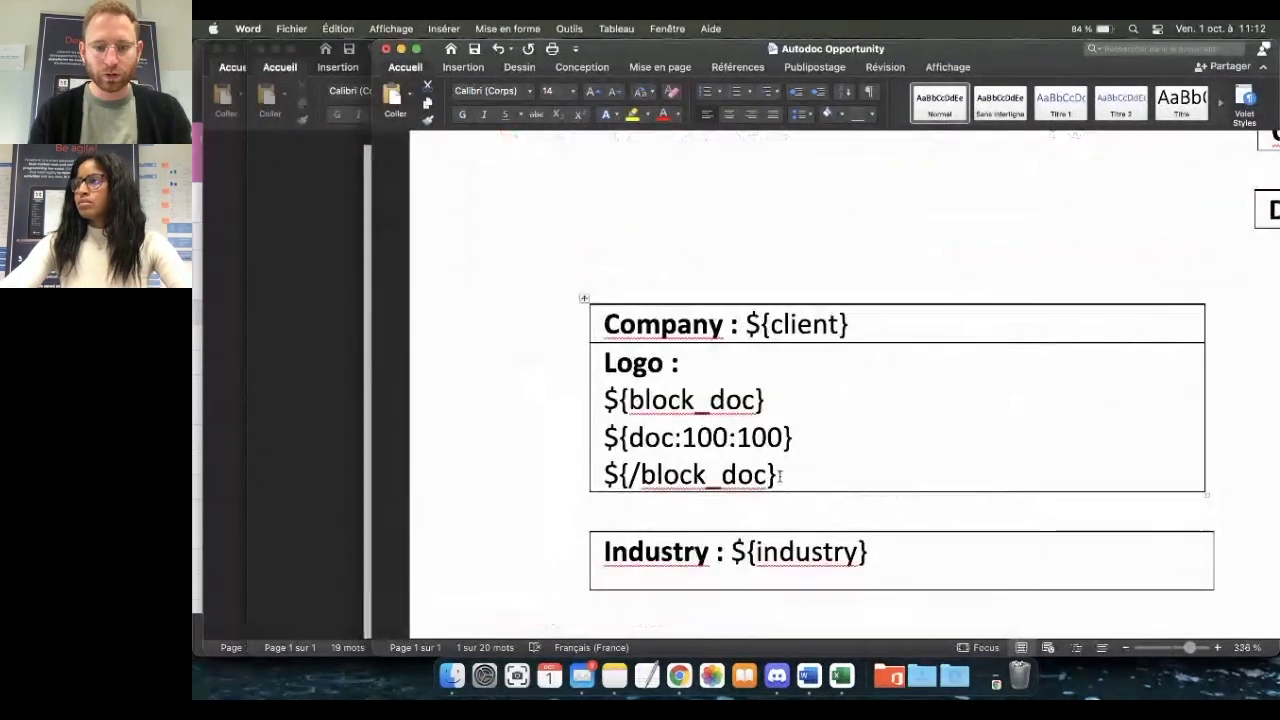
pyautogui.click(696, 361)
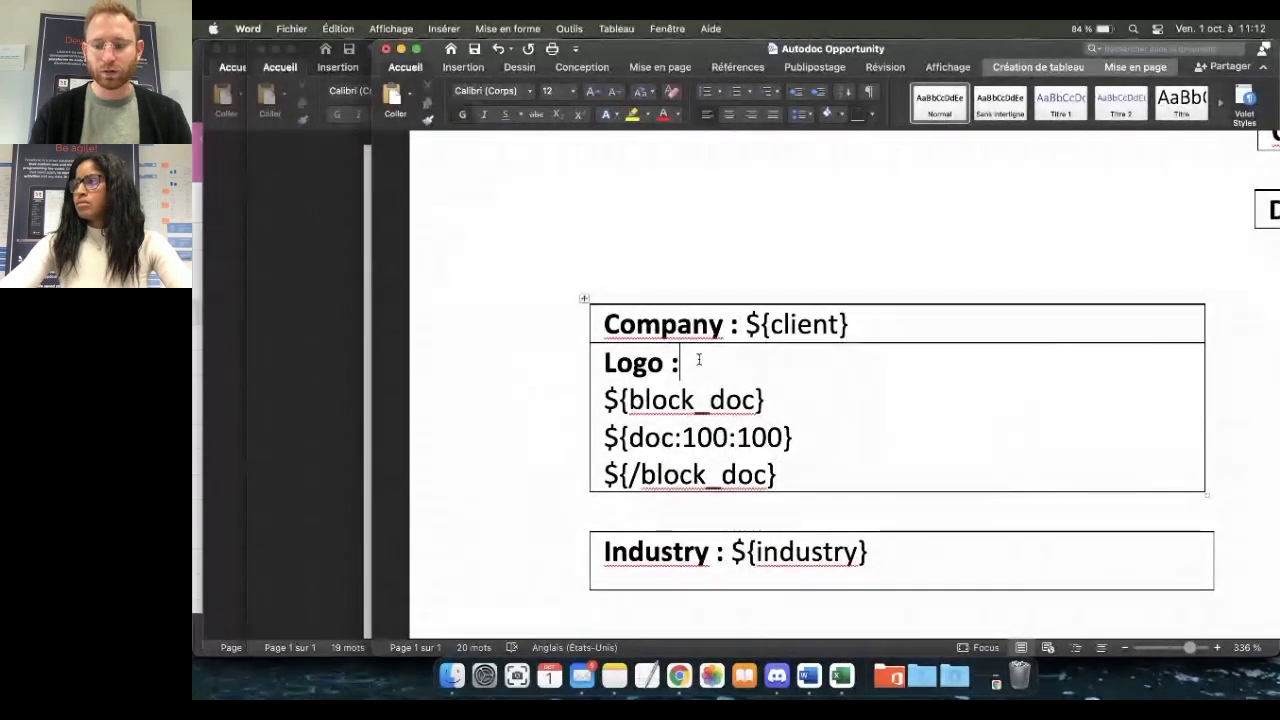
pyautogui.press('Return')
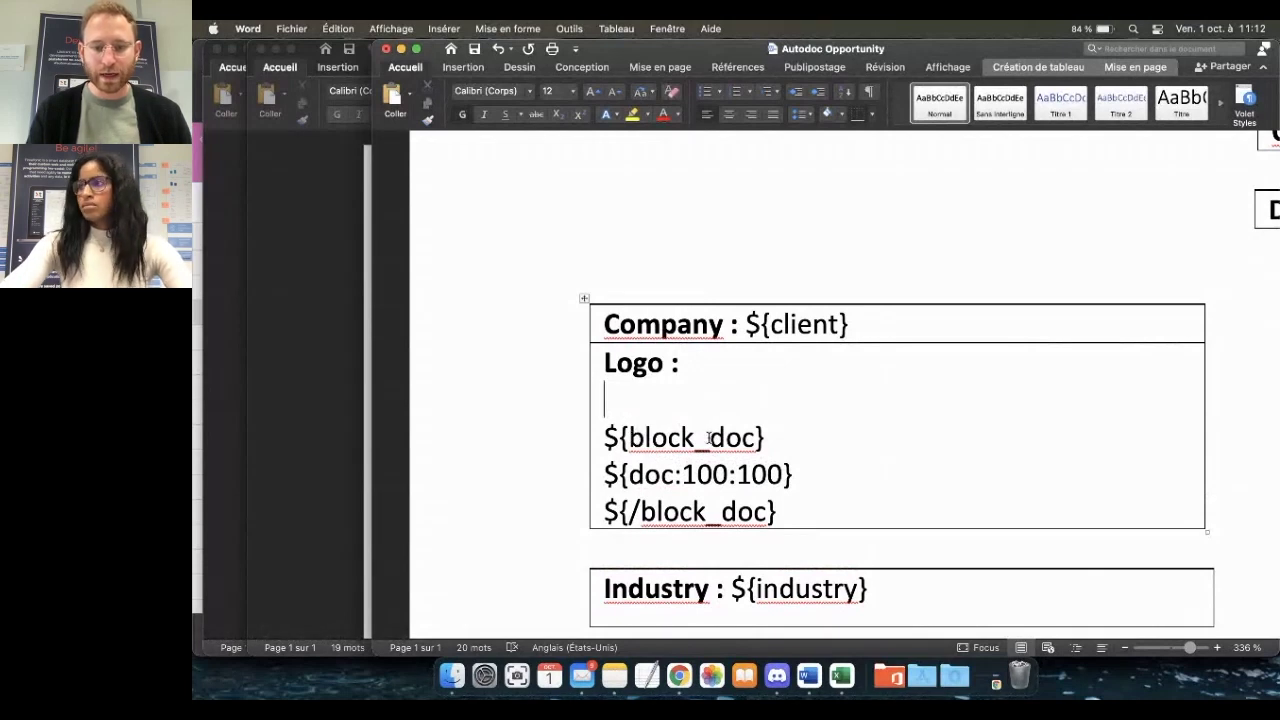
# - Color the doc code red in the ${block_doc}, ${doc:100:100} and ${/block_doc} placeholders of the Logo cell
pyautogui.moveTo(709, 437); pyautogui.dragTo(757, 437)
pyautogui.click(664, 113)
pyautogui.moveTo(628, 476); pyautogui.dragTo(674, 476)
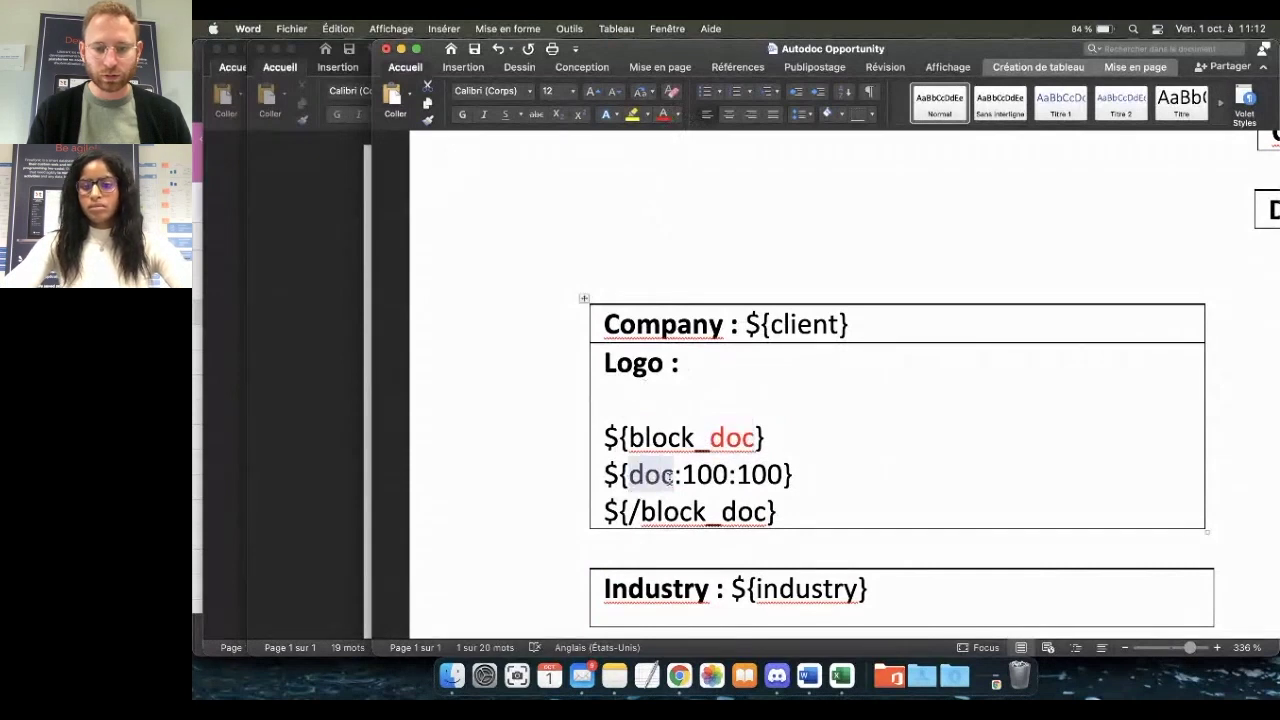
pyautogui.click(662, 115)
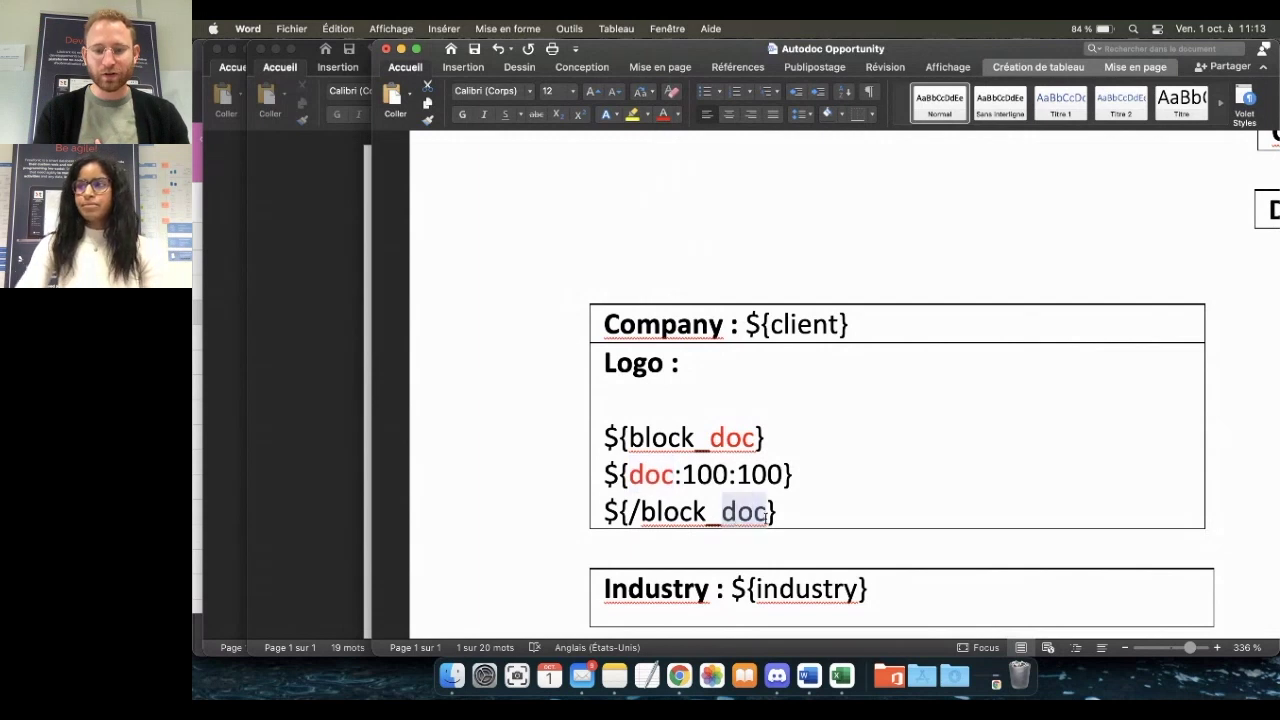
pyautogui.click(663, 116)
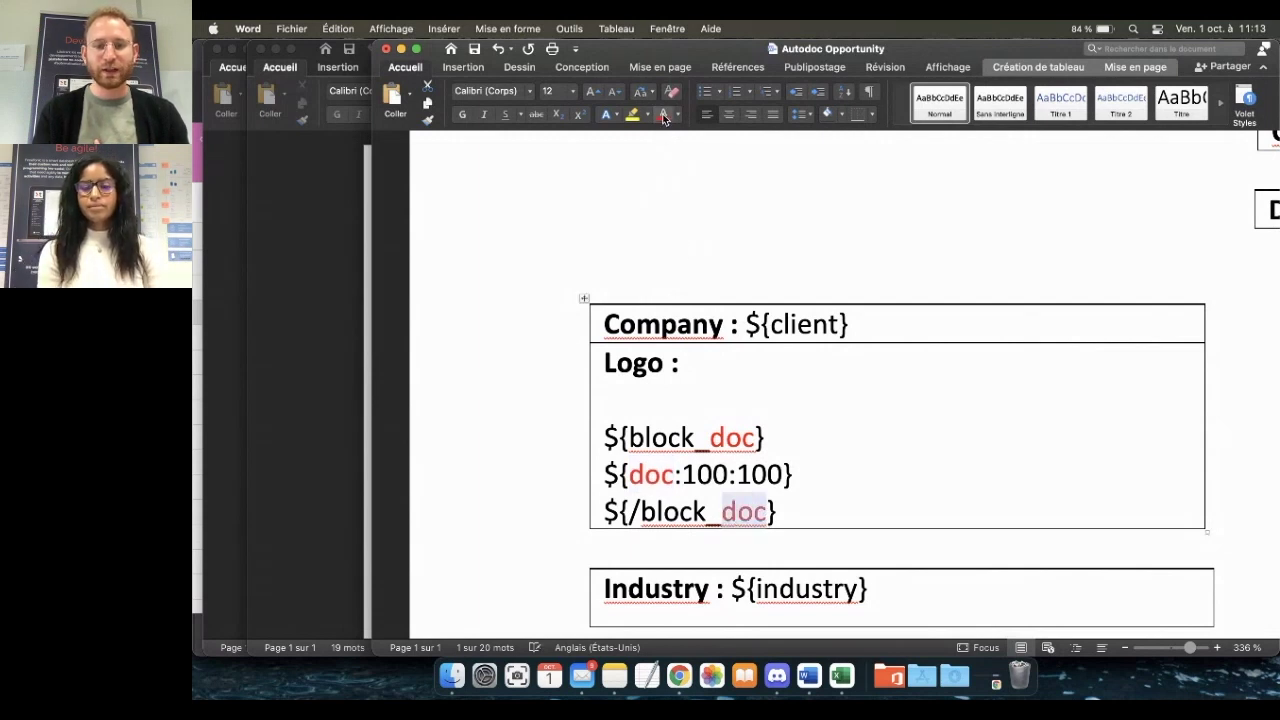
pyautogui.click(853, 466)
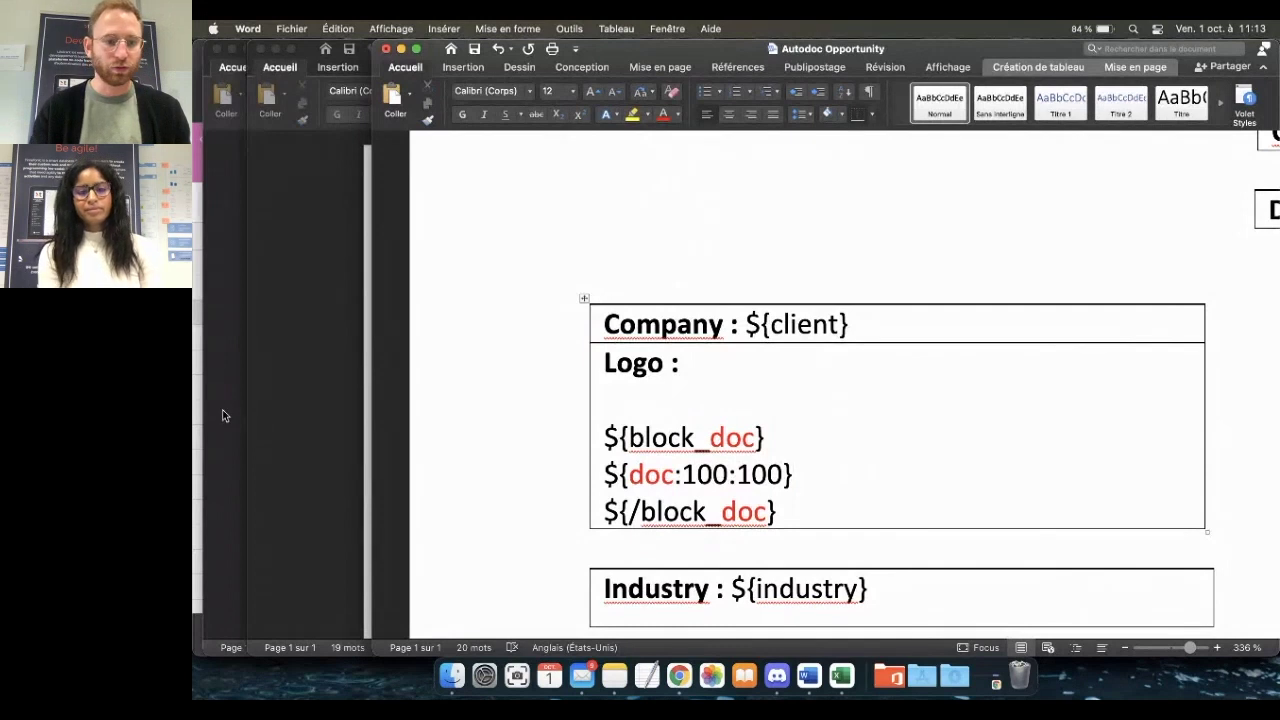
pyautogui.scroll(-1, 754, 449)
pyautogui.scroll(-3, 754, 449)
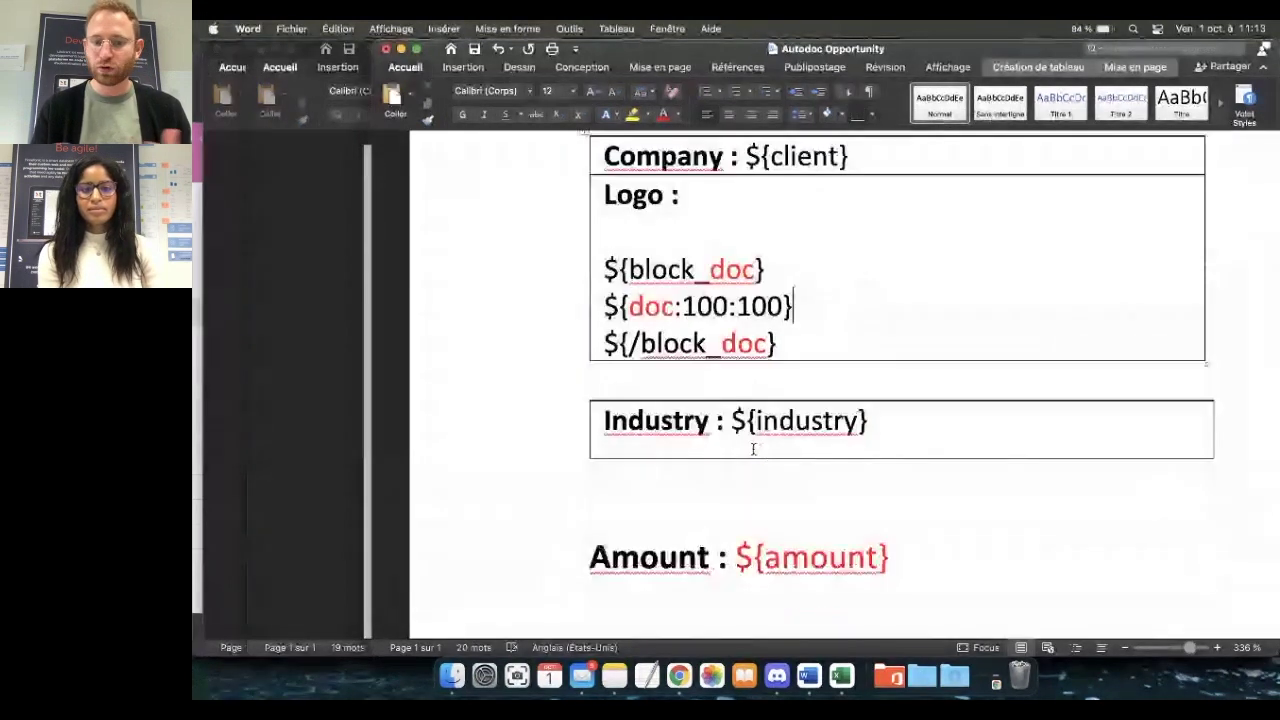
pyautogui.scroll(-2, 754, 449)
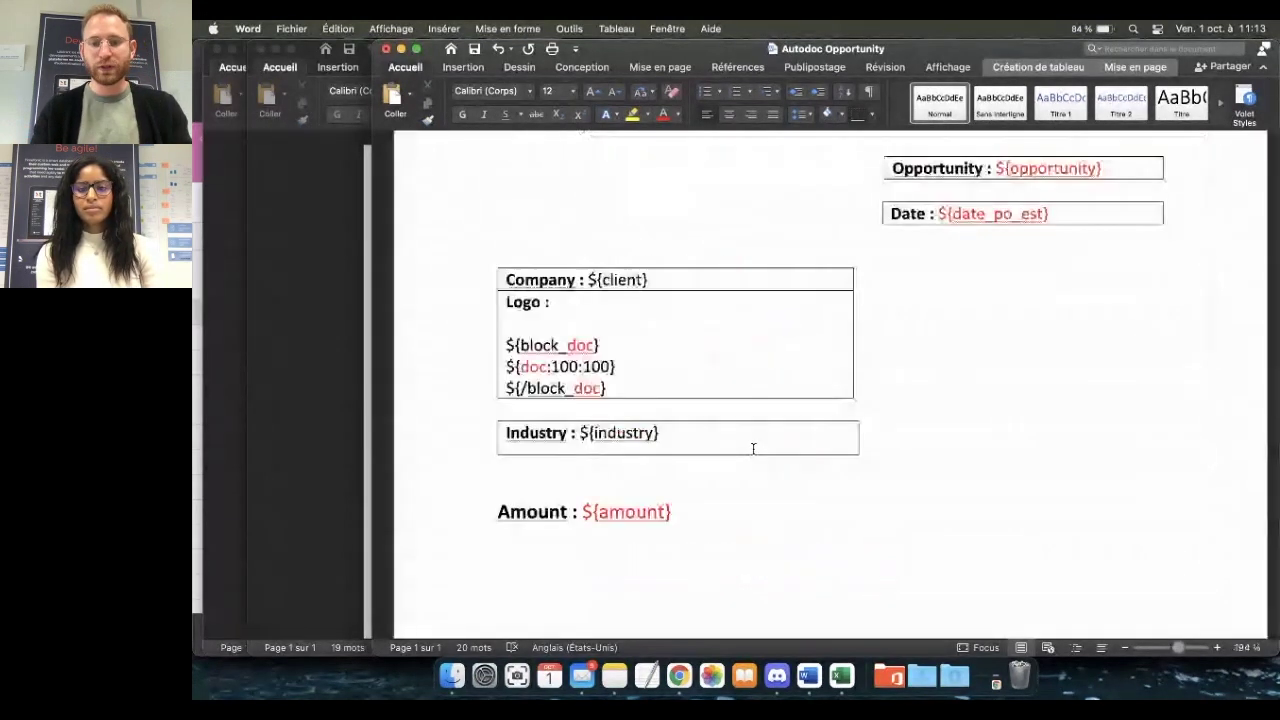
# - Switch to Chrome and open the Doc column's settings in the Opportunities table to examine its column code
pyautogui.scroll(-2, 754, 449)
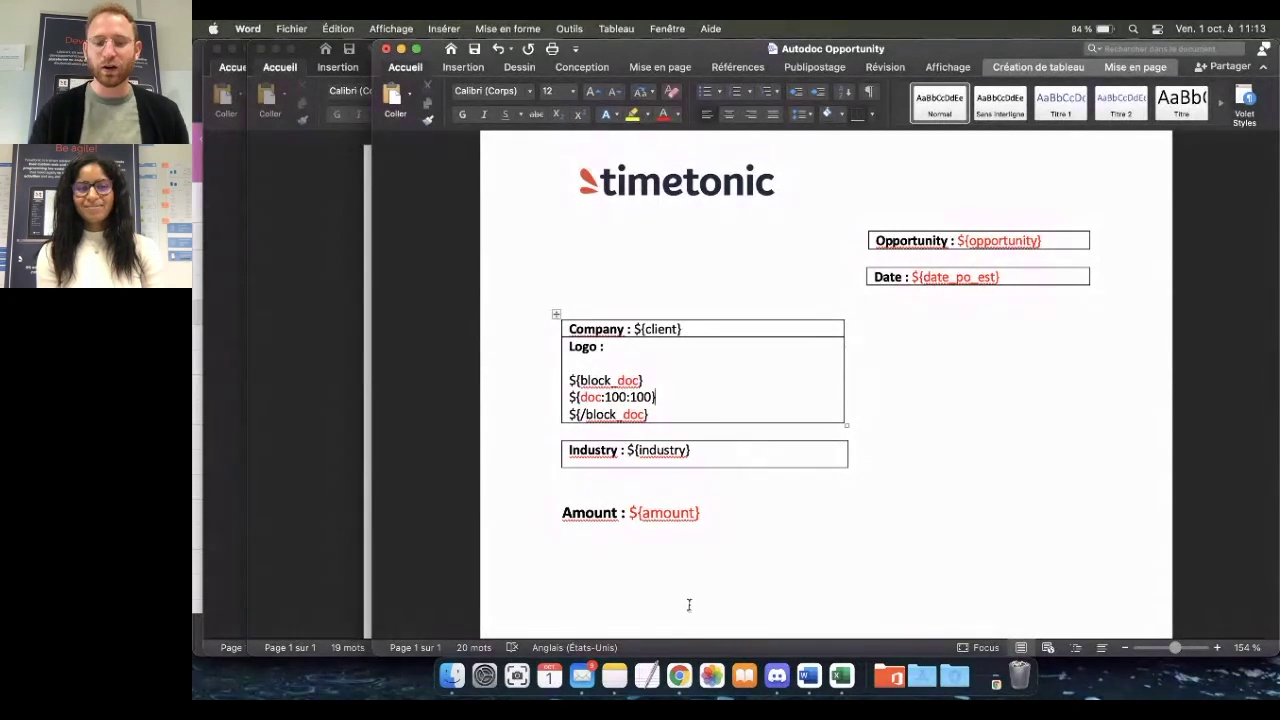
pyautogui.click(680, 676)
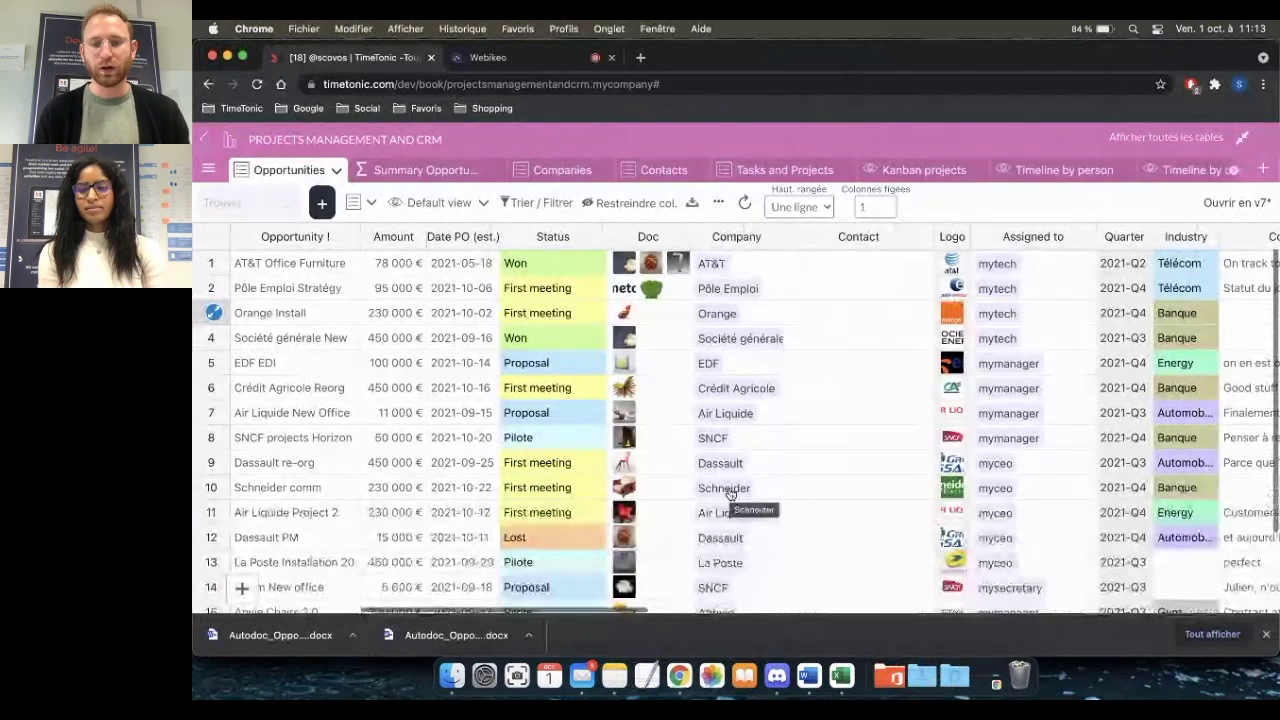
pyautogui.hscroll(10, 730, 493)
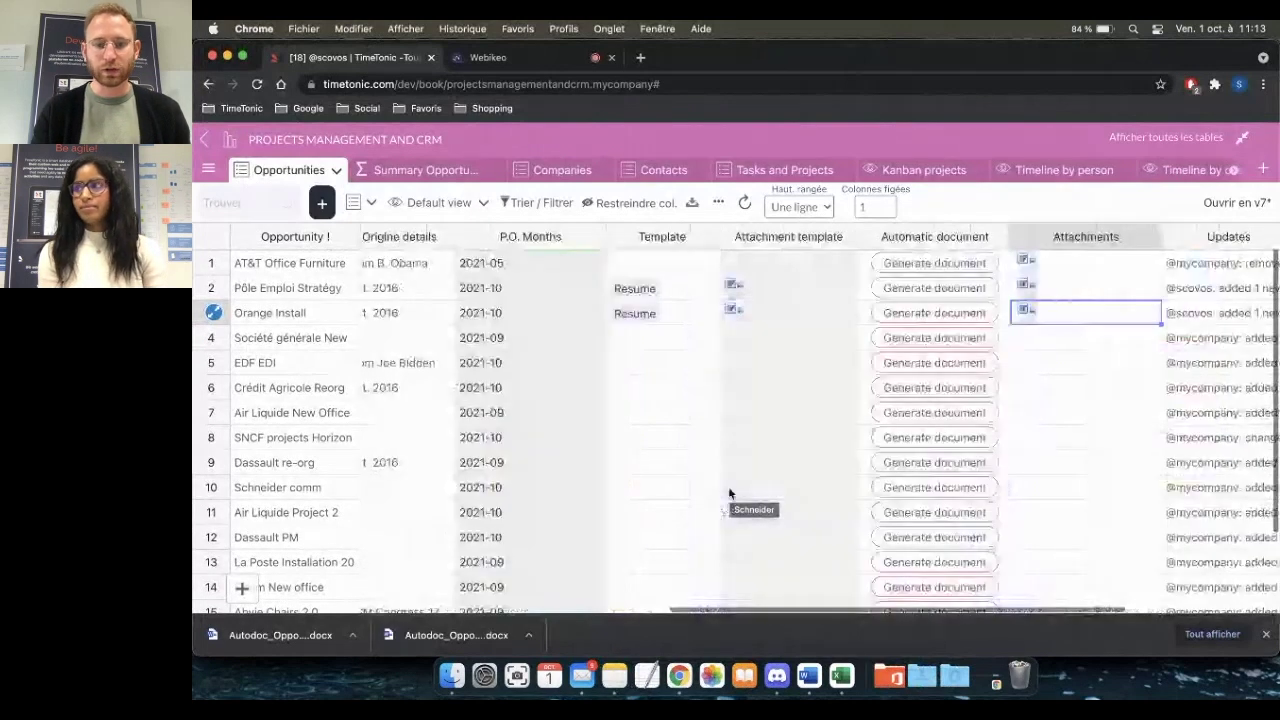
pyautogui.scroll(-3, 680, 430)
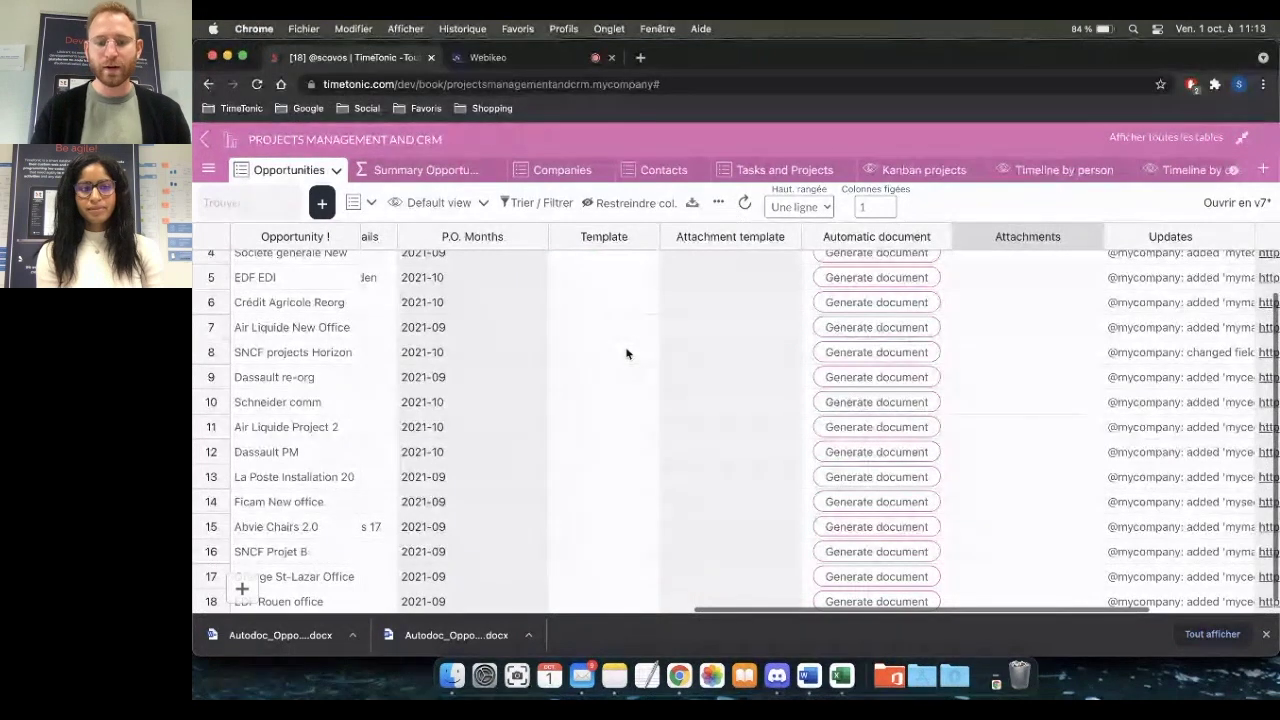
pyautogui.scroll(1, 709, 505)
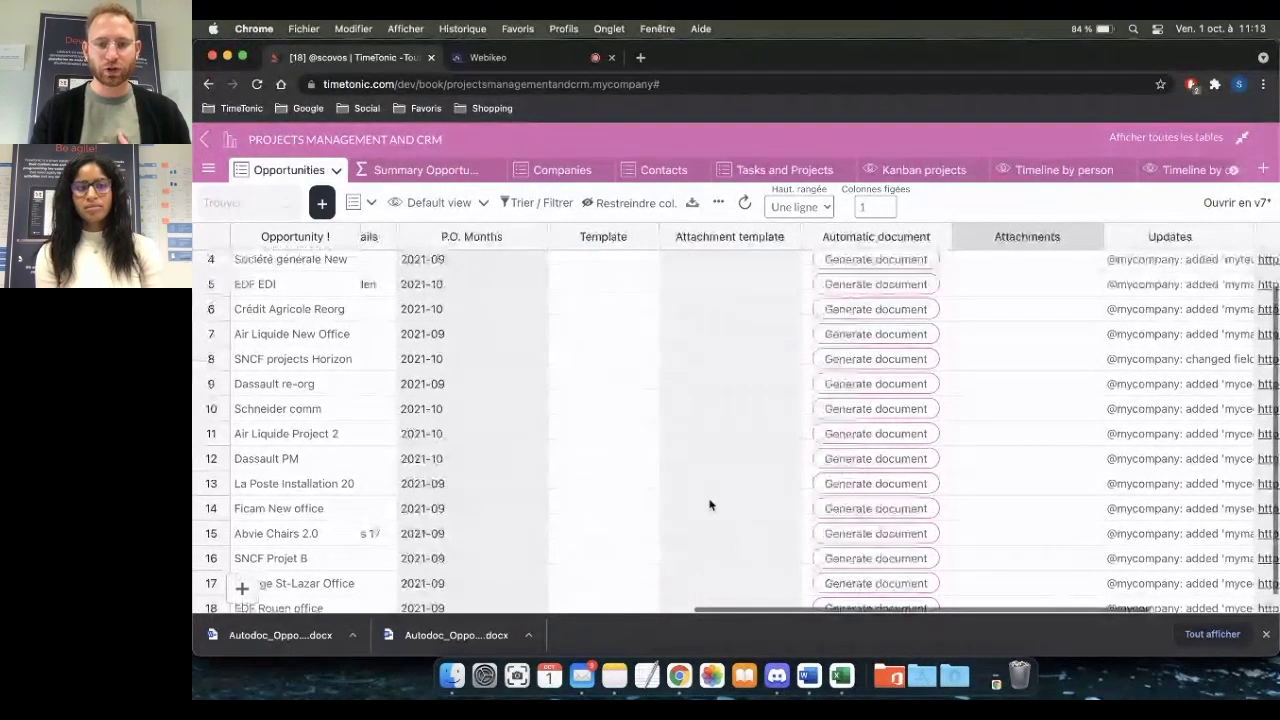
pyautogui.hscroll(-10, 709, 505)
pyautogui.scroll(2, 709, 505)
pyautogui.click(554, 236)
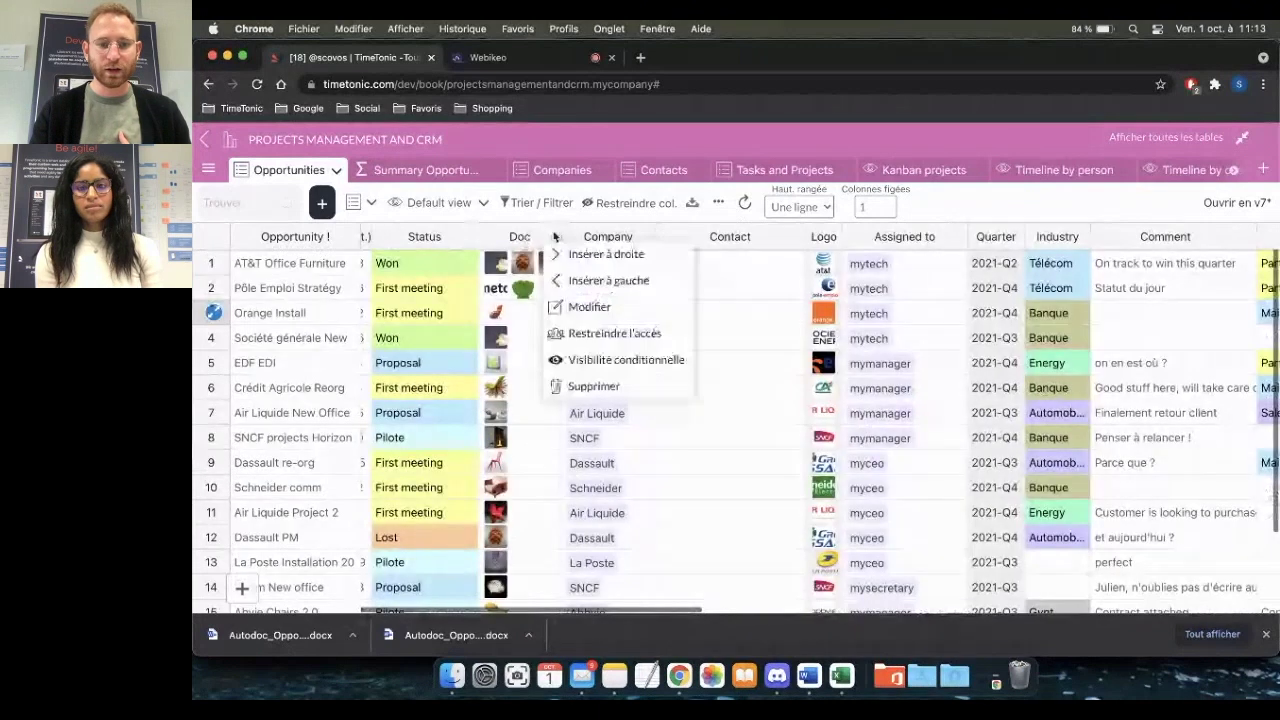
pyautogui.click(589, 306)
pyautogui.moveTo(758, 486); pyautogui.dragTo(676, 487)
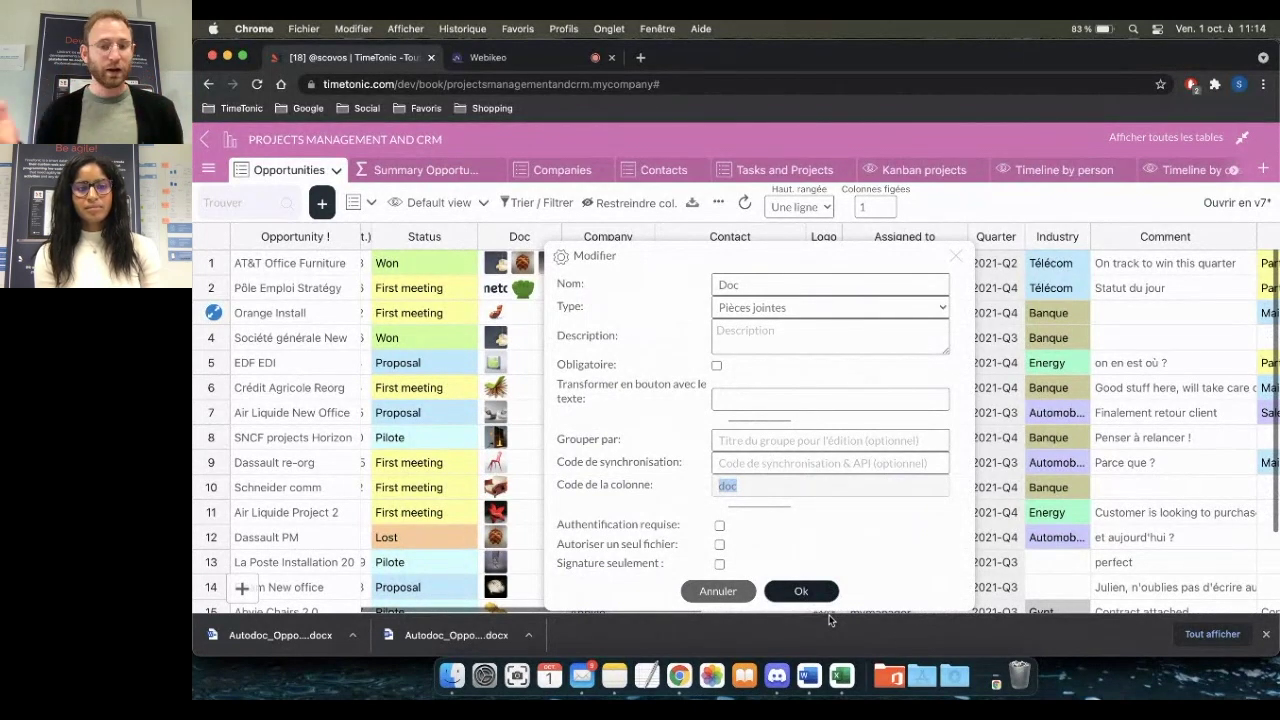
pyautogui.click(808, 592)
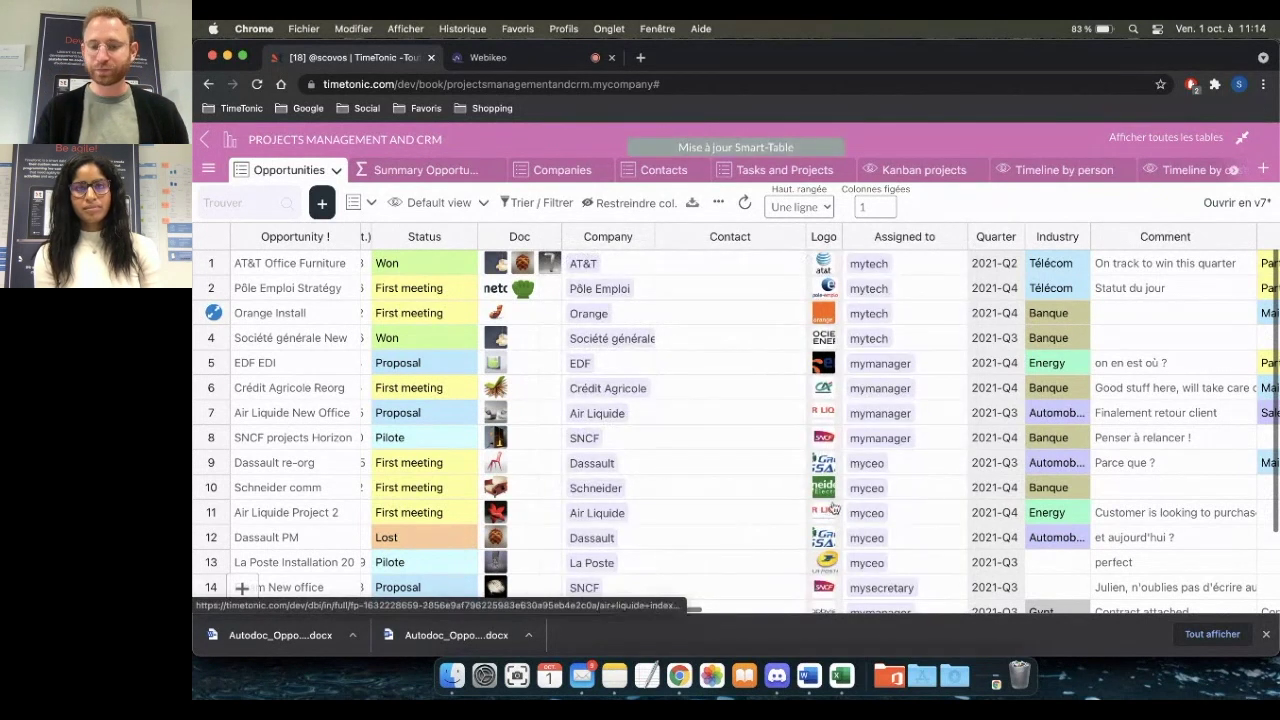
# - Review the template and automatic document columns of the Opportunities table and open the Template Autodoc table
pyautogui.hscroll(1, 833, 510)
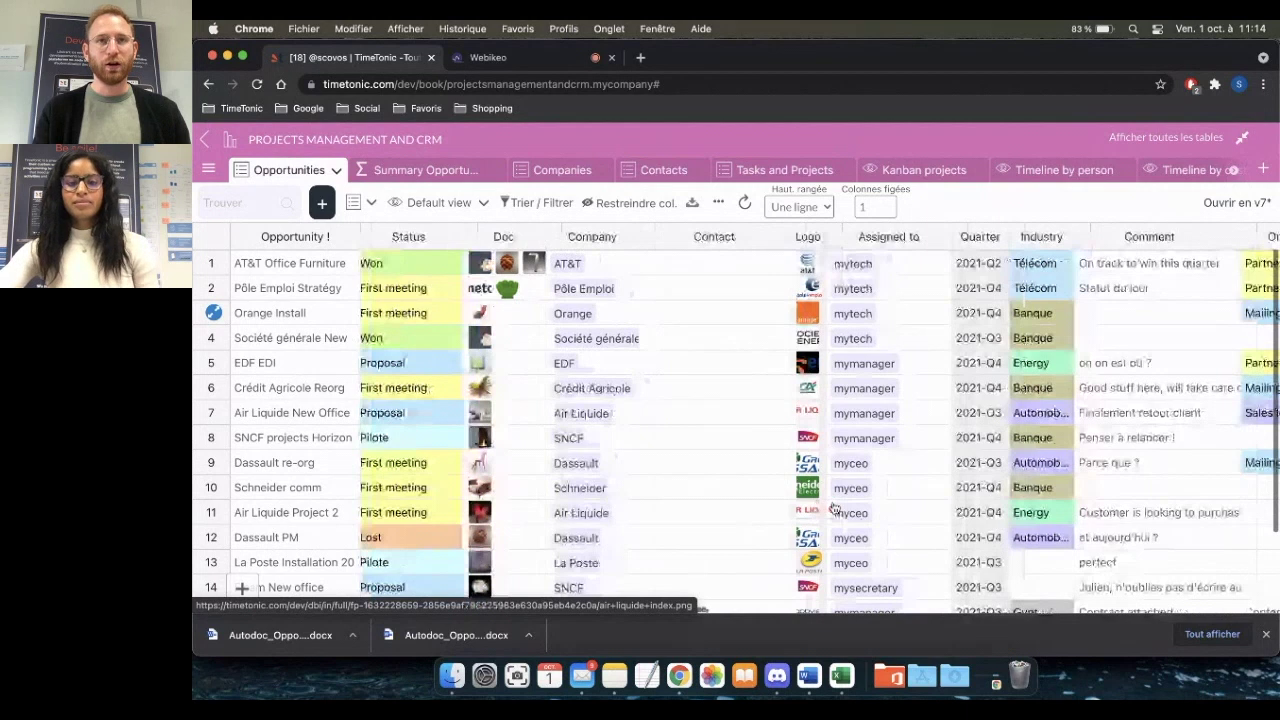
pyautogui.hscroll(5, 833, 510)
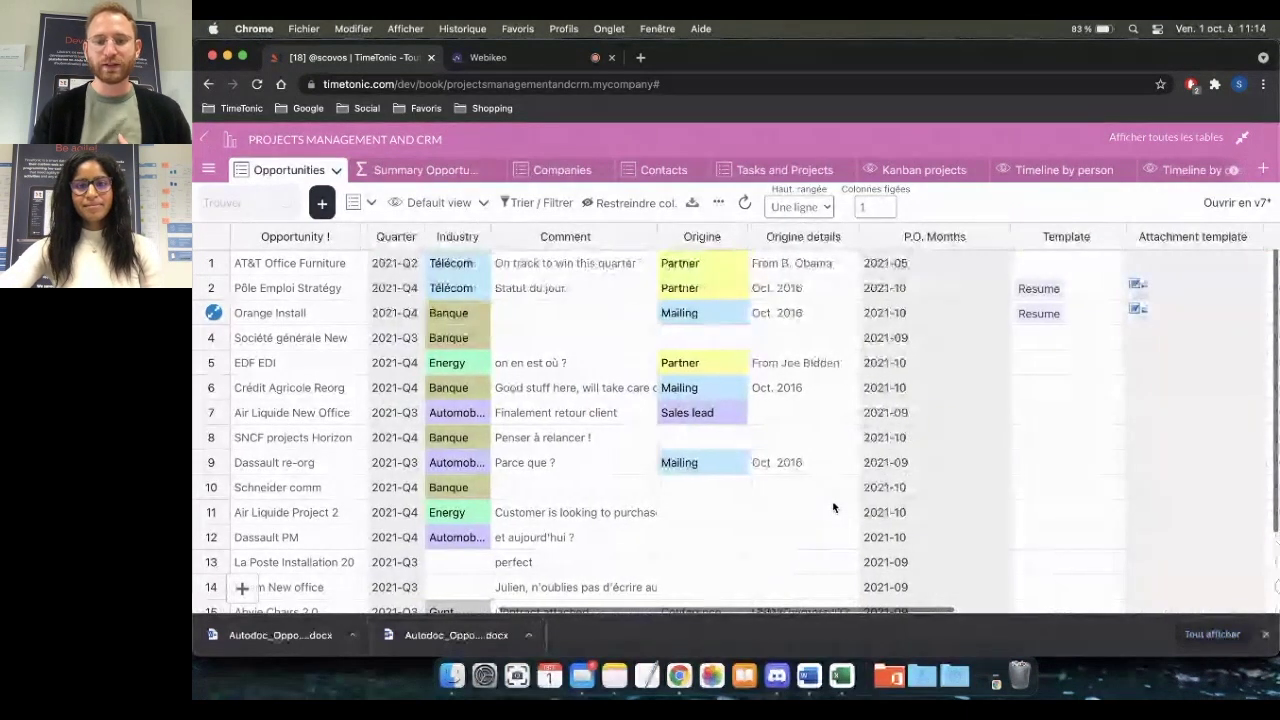
pyautogui.hscroll(5, 833, 508)
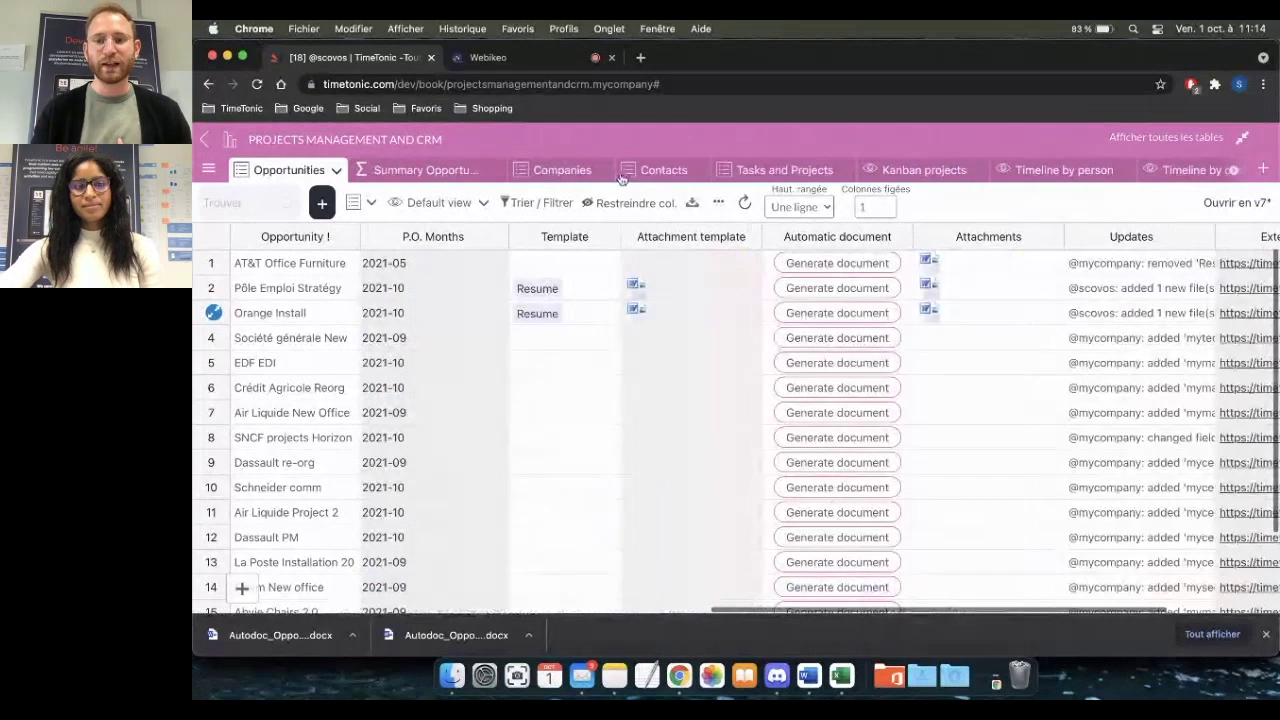
pyautogui.click(208, 169)
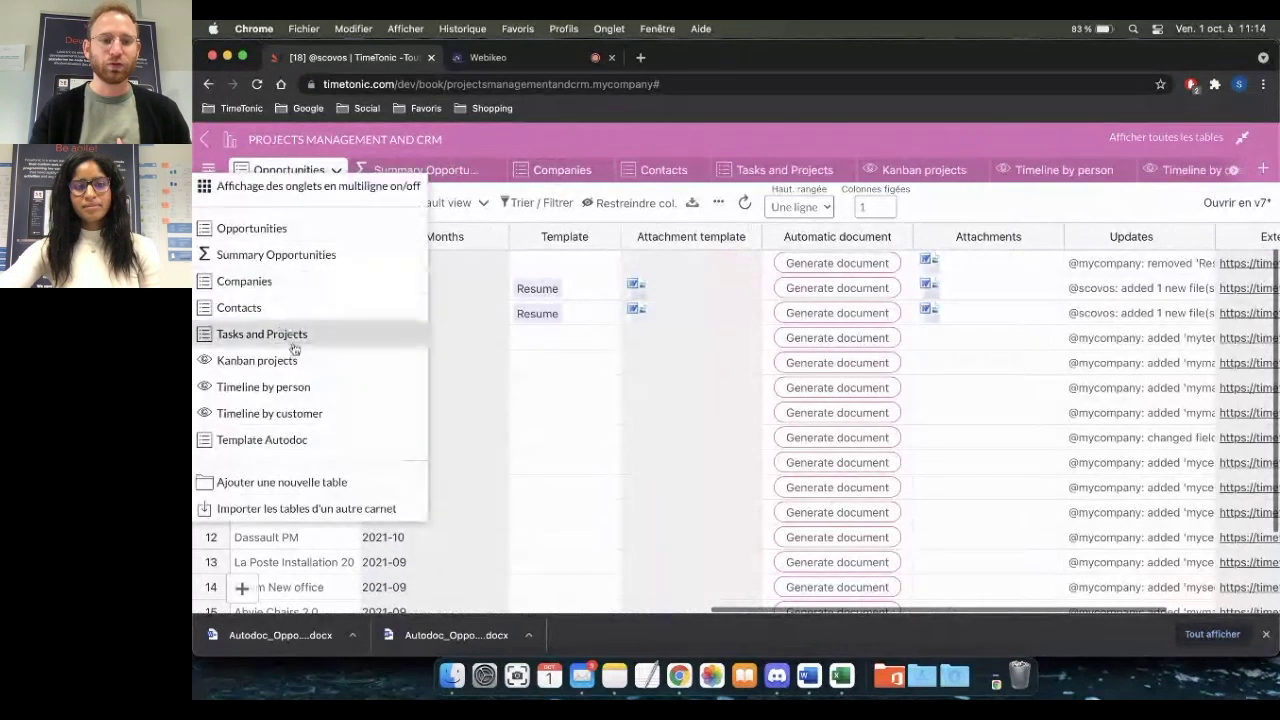
pyautogui.click(284, 437)
pyautogui.click(410, 203)
pyautogui.click(424, 216)
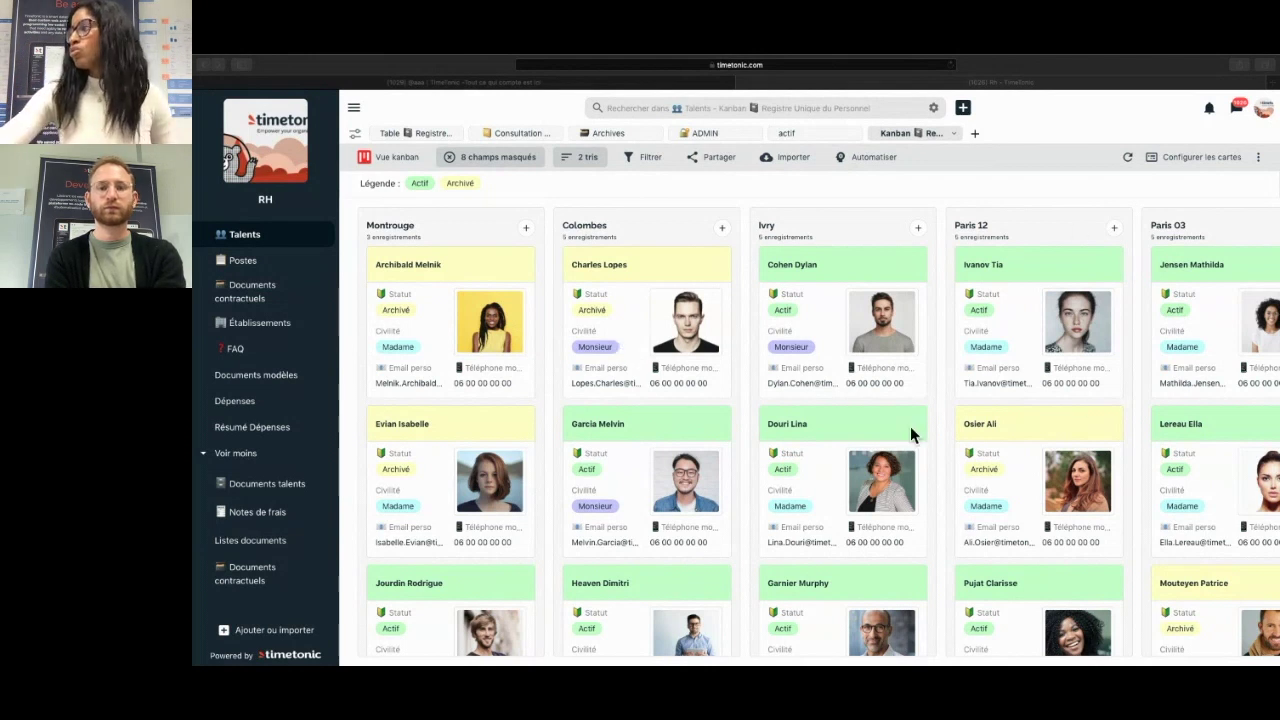
# - Examine the identity, address and job details in the first Montrouge talent's record on the RH kanban, and close it
pyautogui.scroll(-4, 910, 426)
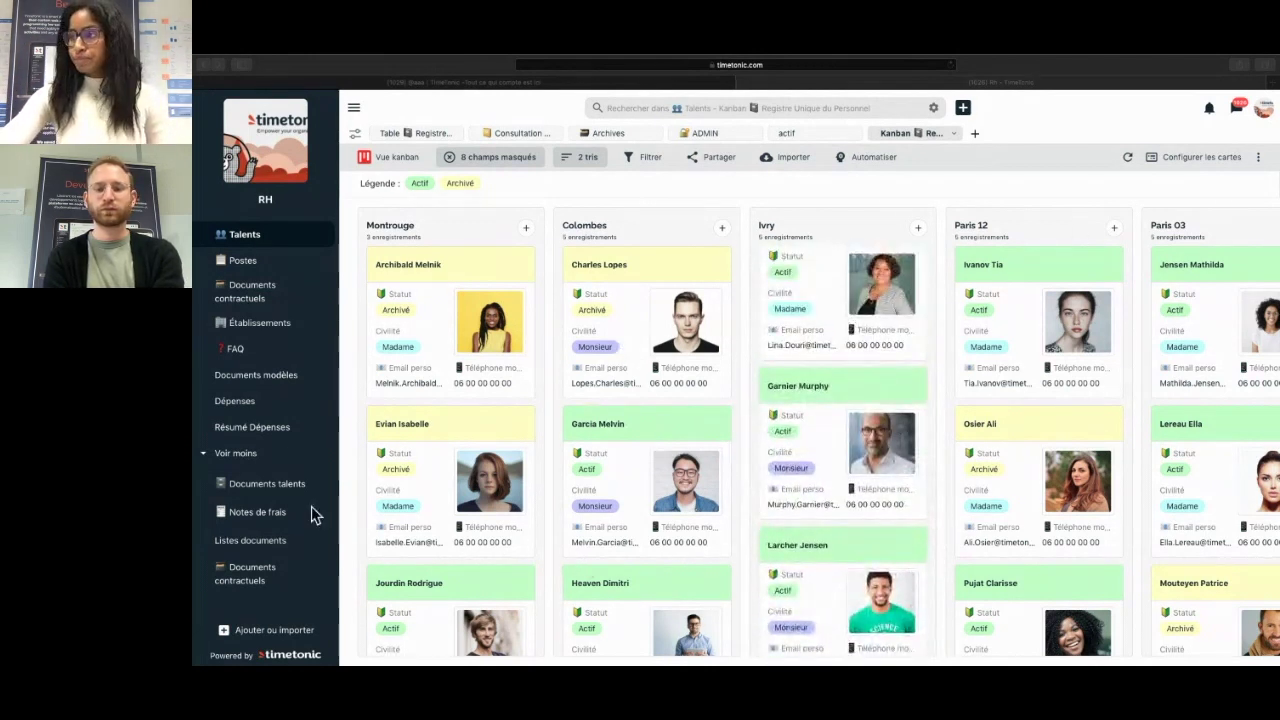
pyautogui.click(441, 341)
pyautogui.click(441, 341)
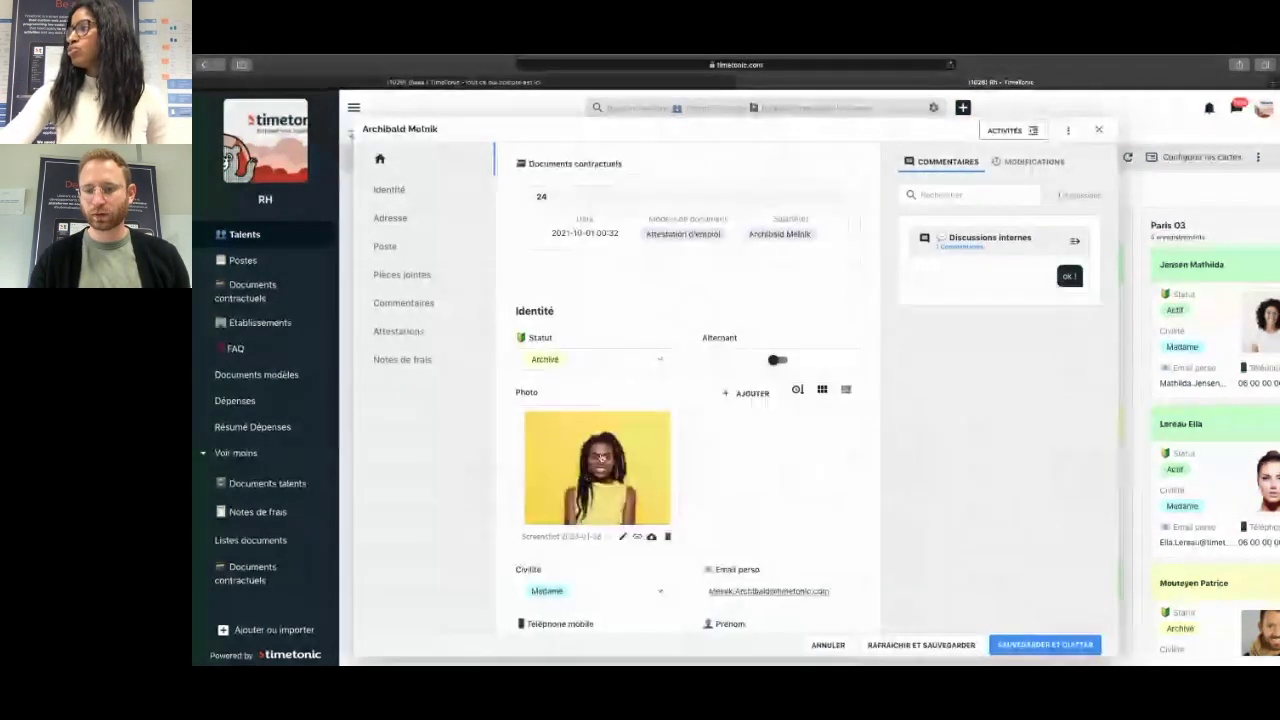
pyautogui.scroll(-3, 757, 435)
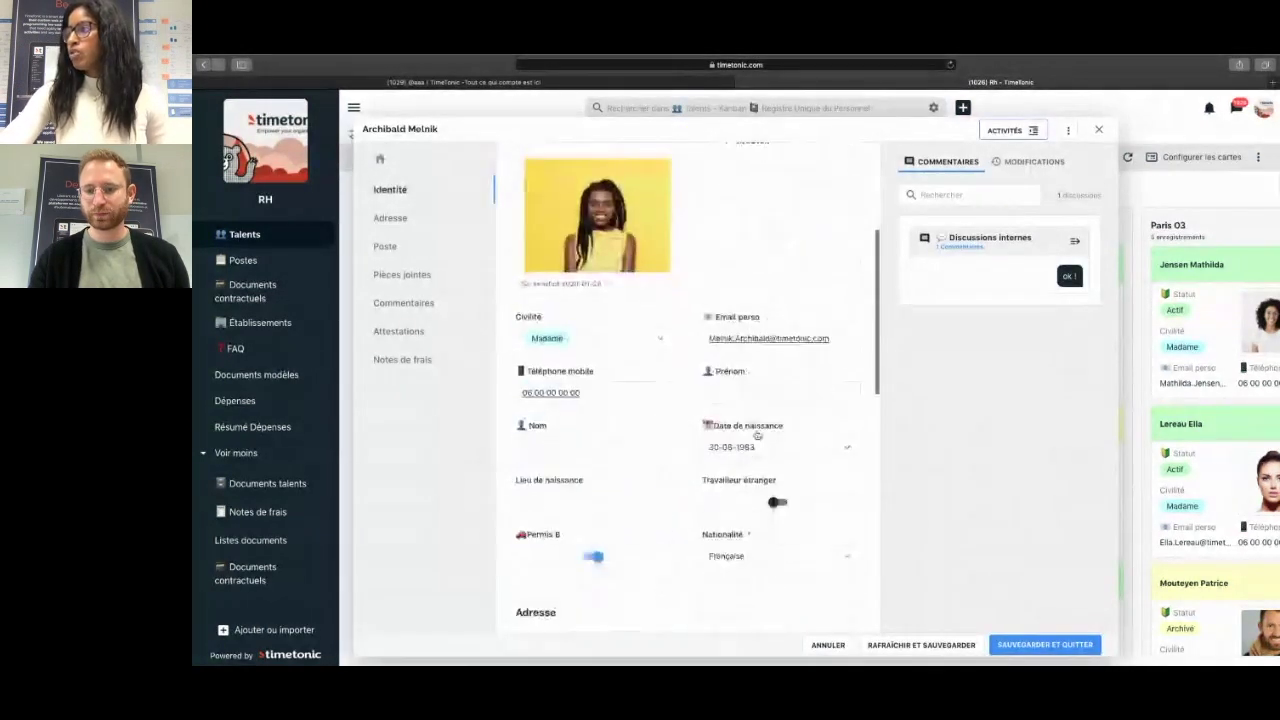
pyautogui.scroll(-2, 702, 538)
pyautogui.scroll(-6, 702, 538)
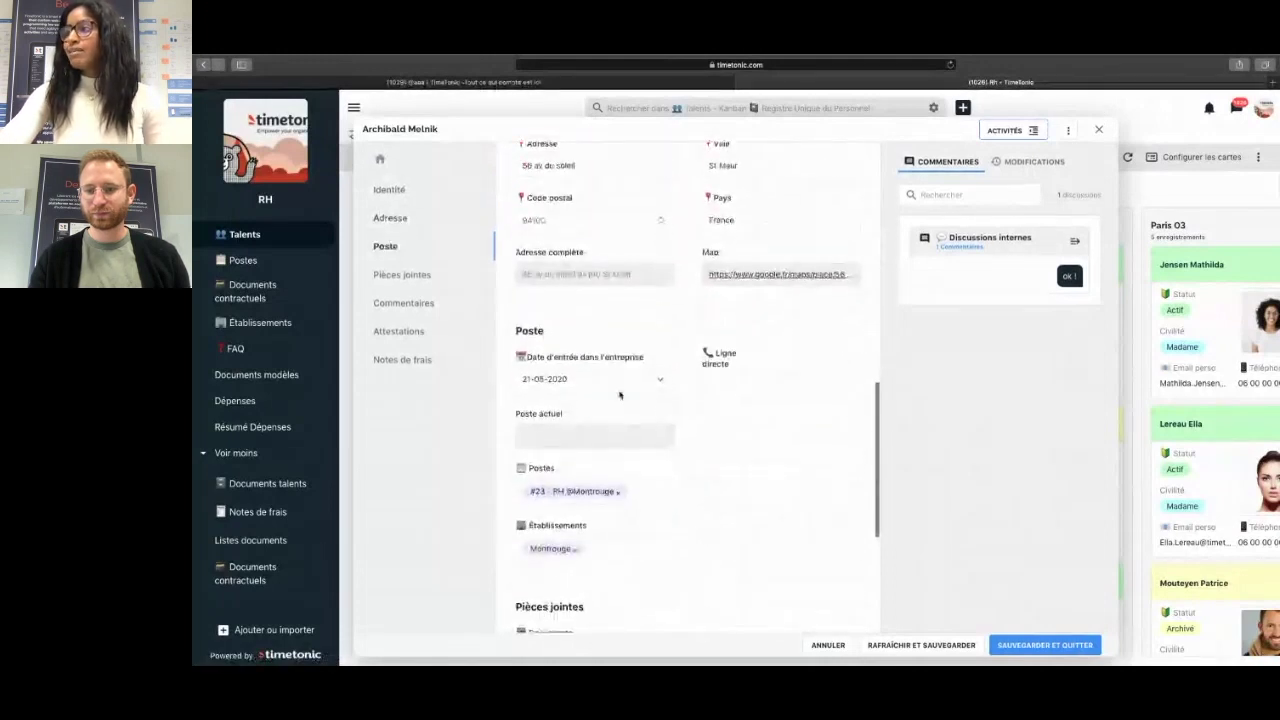
pyautogui.click(1096, 131)
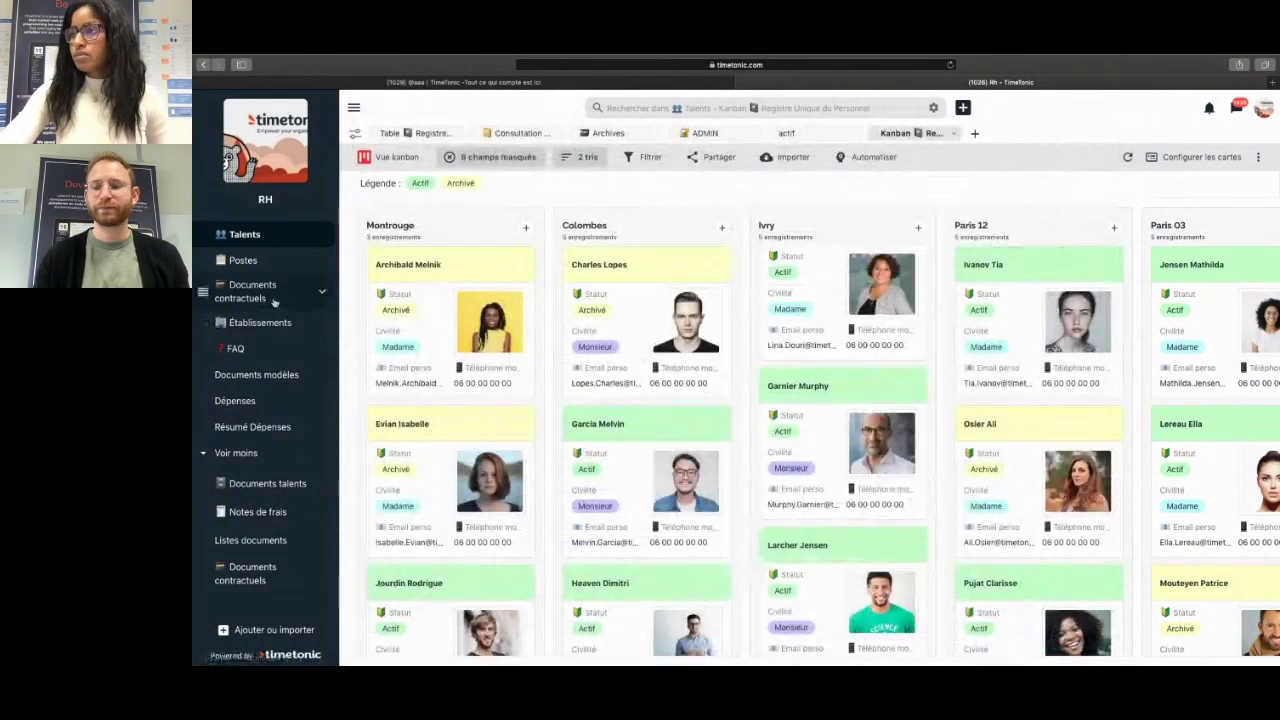
# - Look through the Documents contractuels, Documents talents and Documents modèles tables, including the Attestation d'emploi model
pyautogui.click(246, 573)
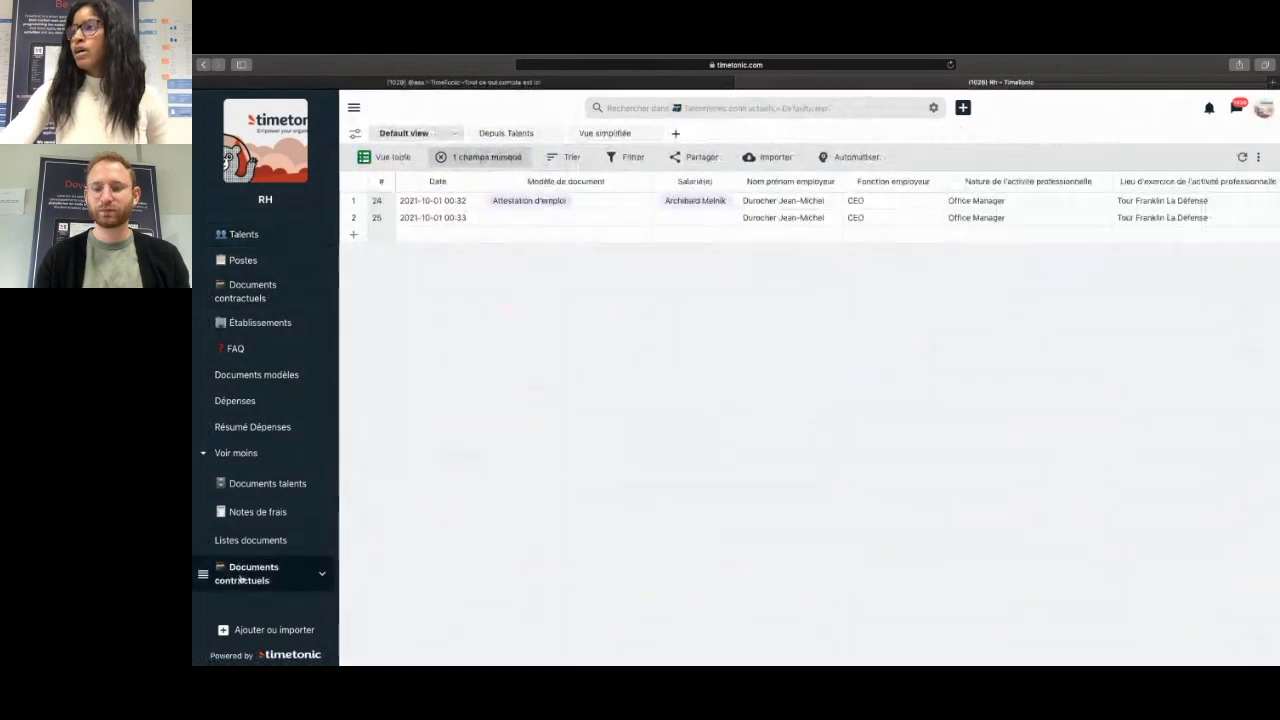
pyautogui.click(257, 484)
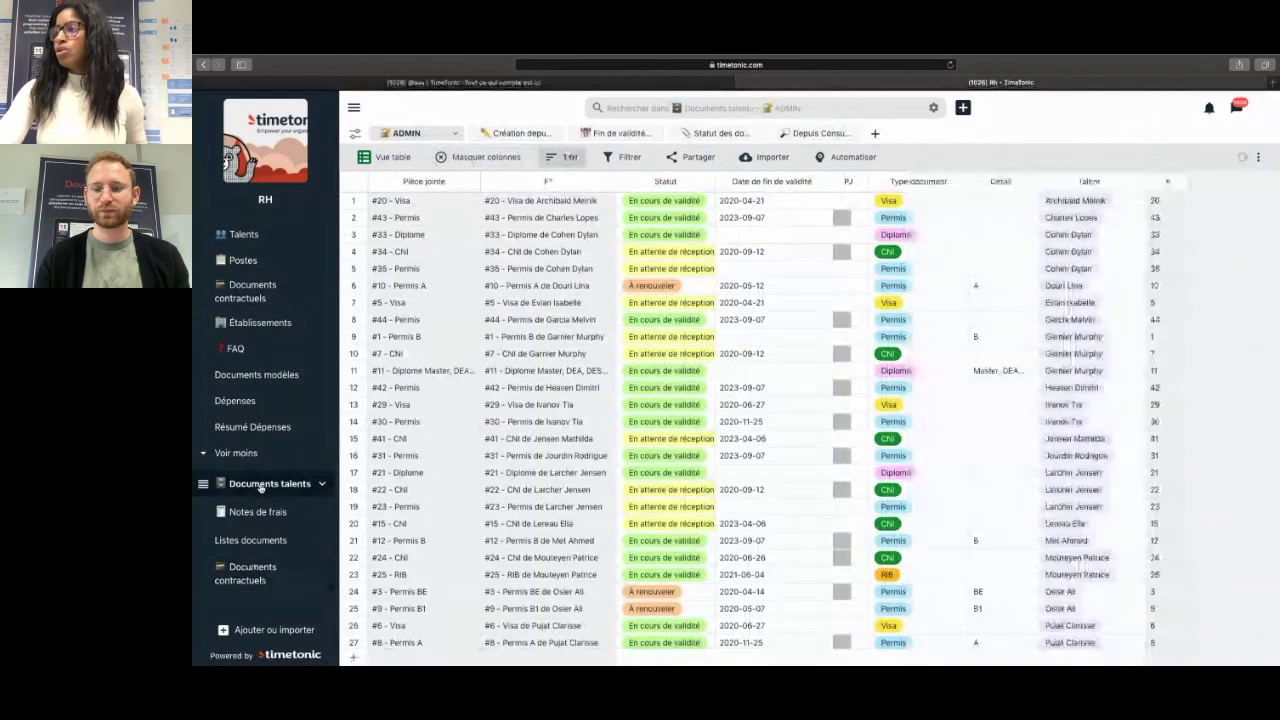
pyautogui.click(257, 374)
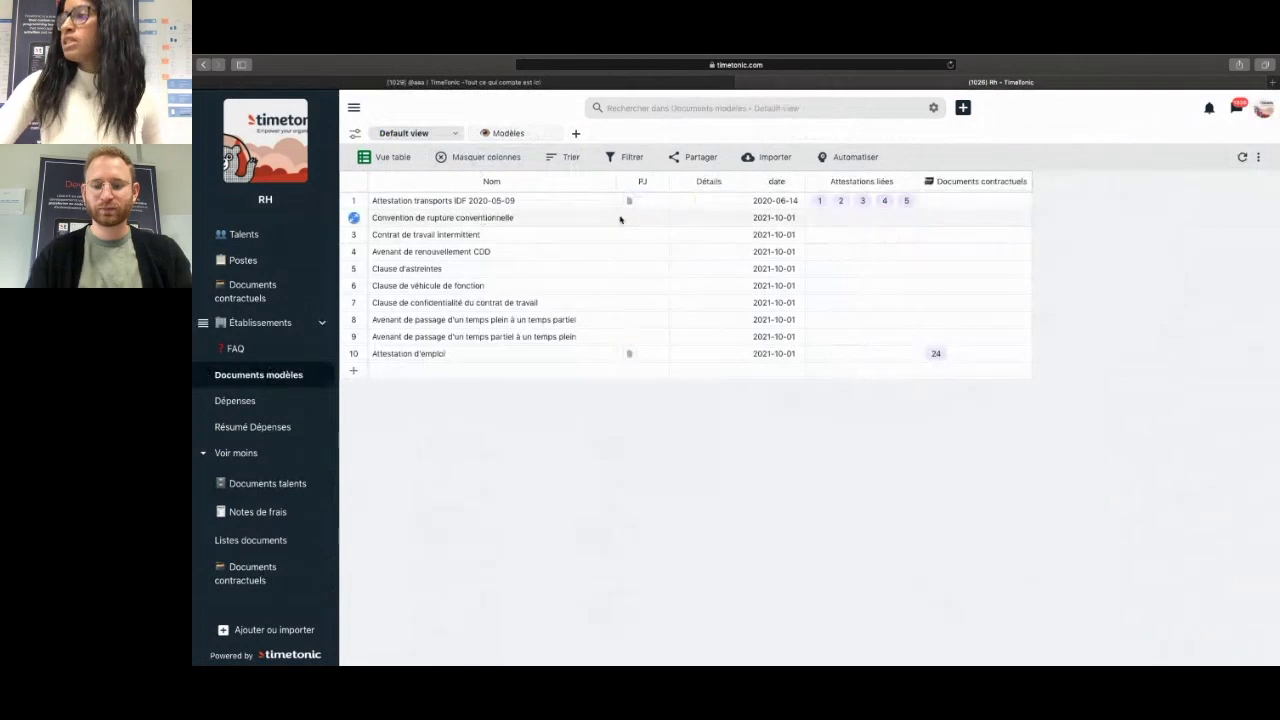
pyautogui.click(581, 202)
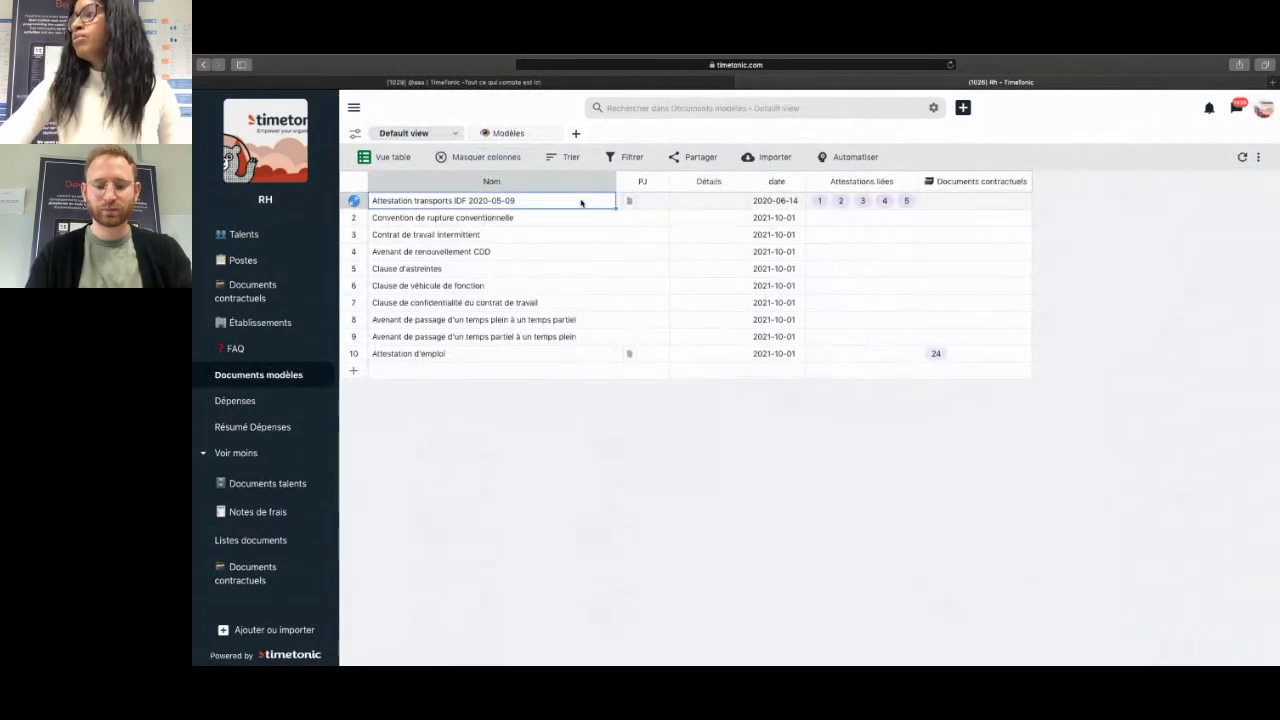
pyautogui.click(491, 359)
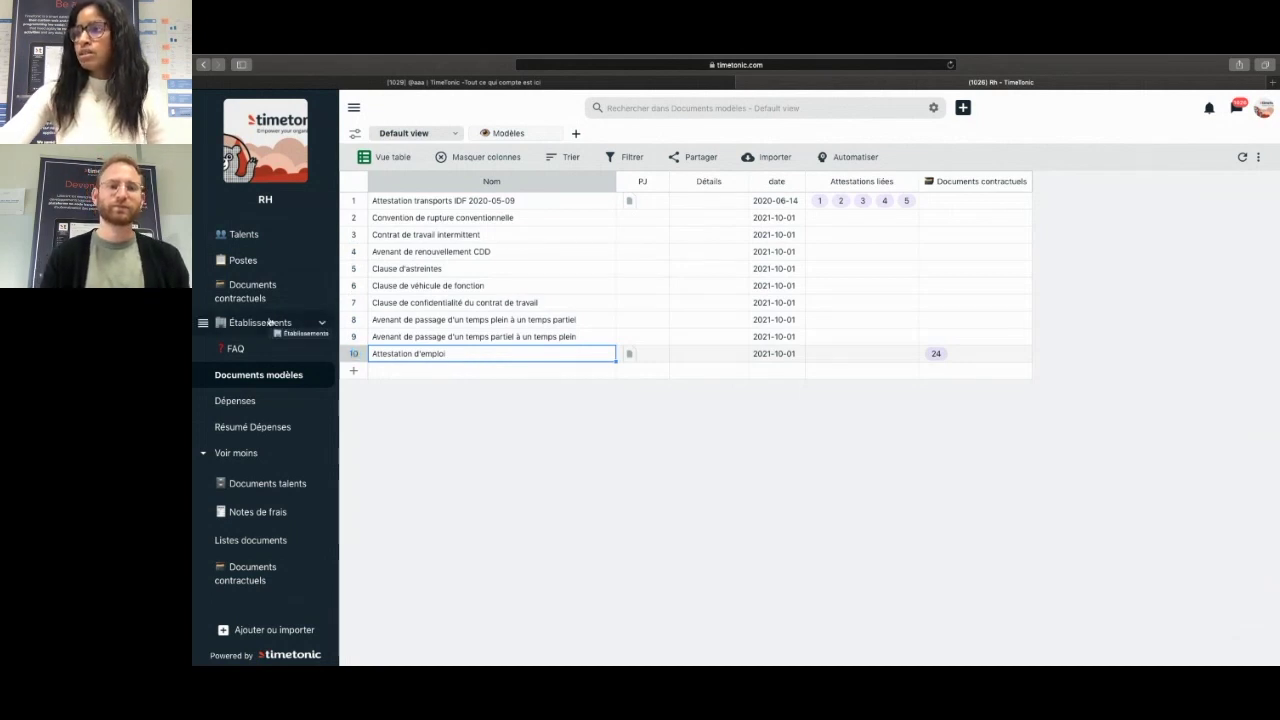
pyautogui.click(283, 486)
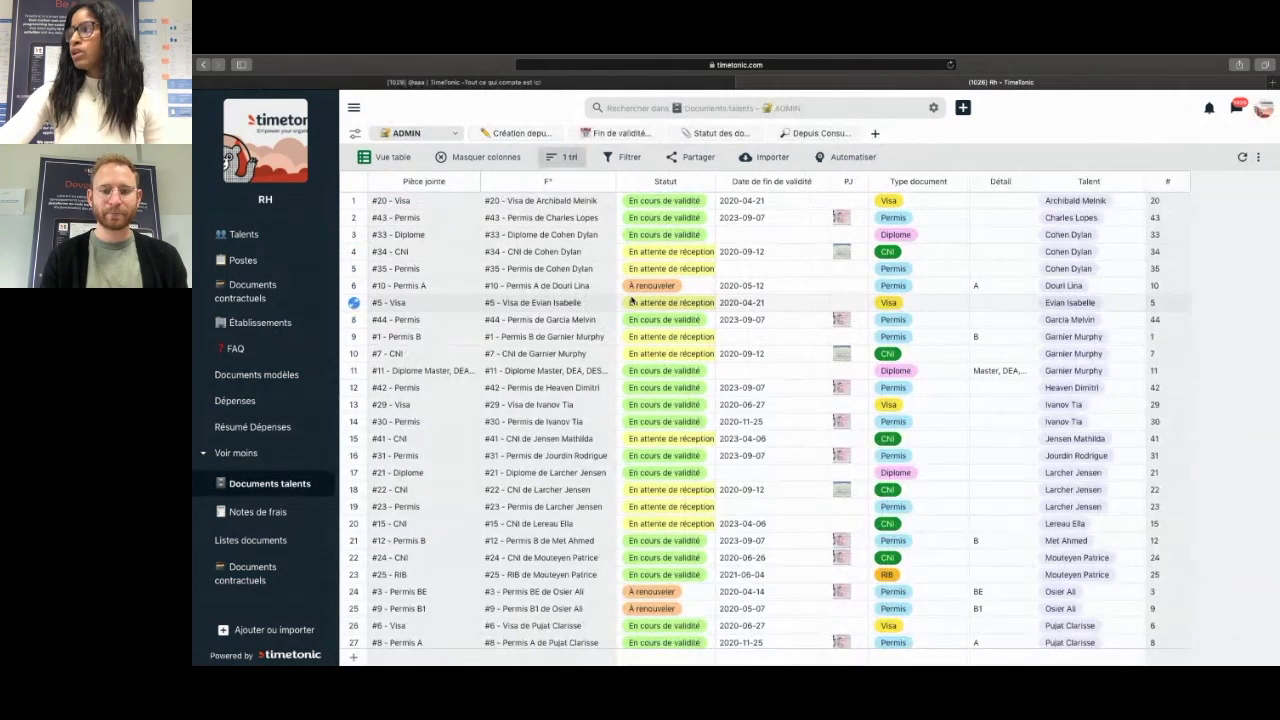
# - Open the first Montrouge talent's record from Talents and add a new entry under Attestations
pyautogui.click(244, 234)
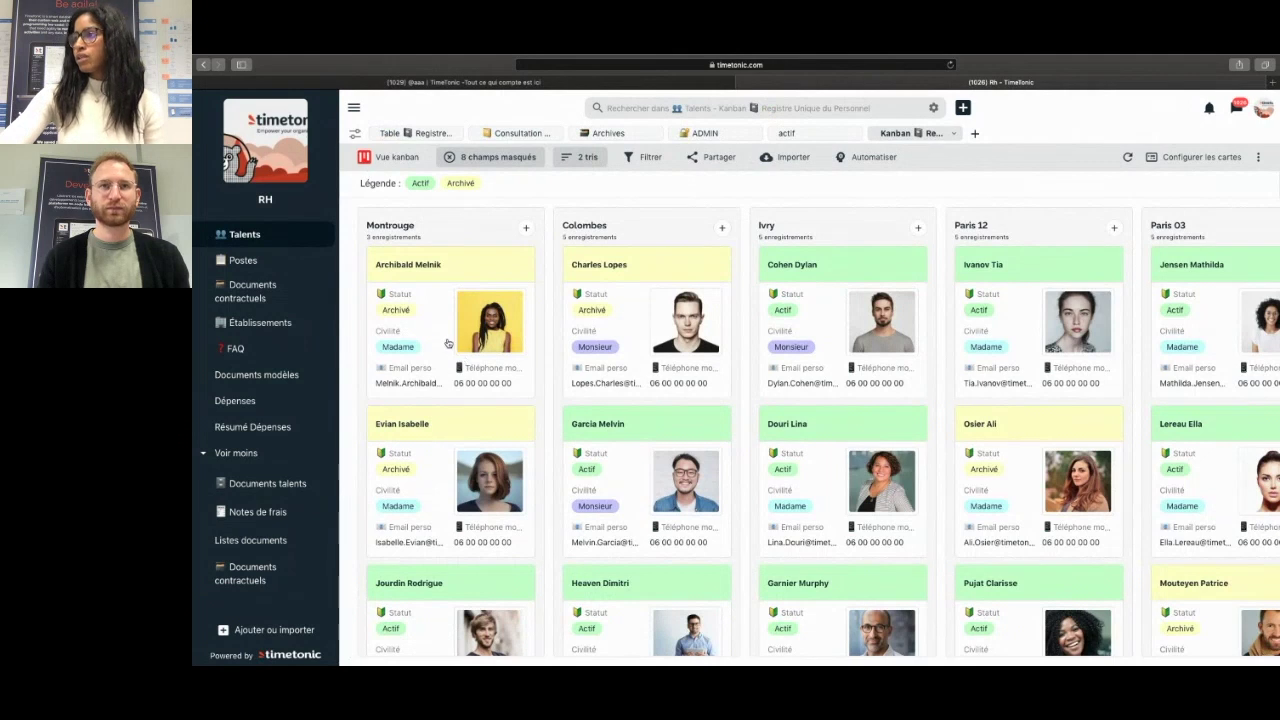
pyautogui.click(447, 344)
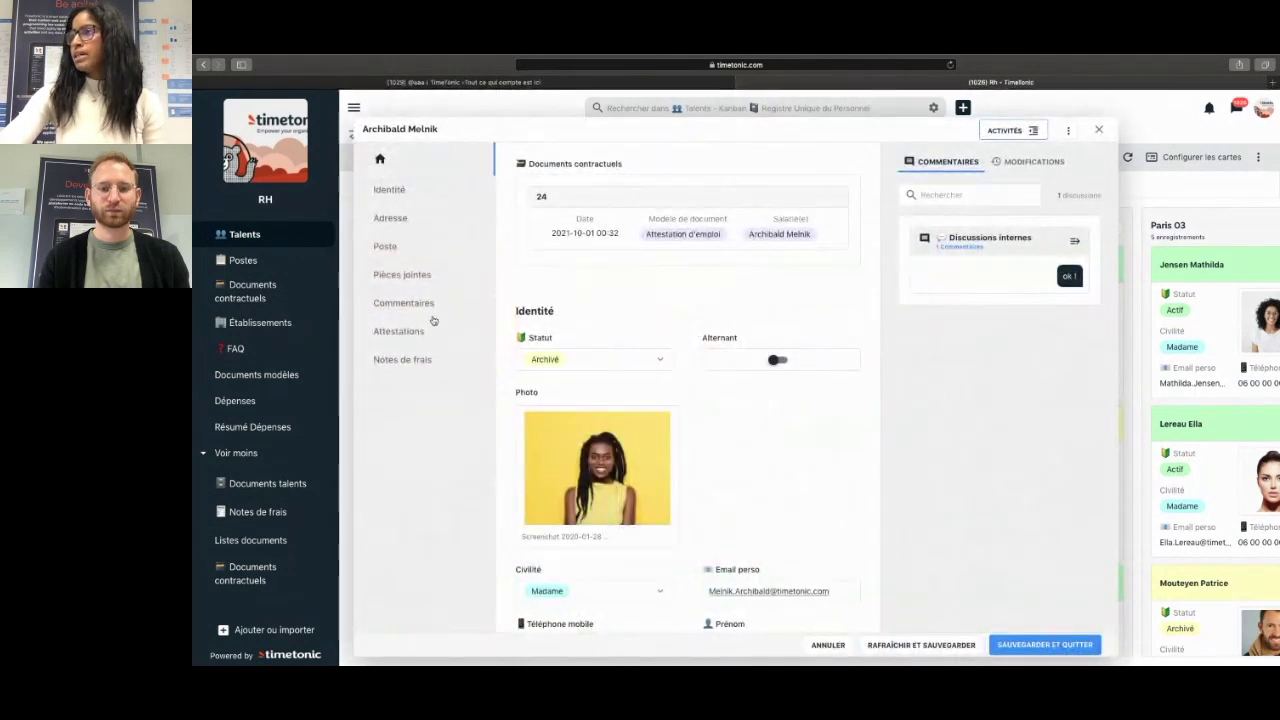
pyautogui.scroll(-1, 758, 456)
pyautogui.scroll(-10, 758, 456)
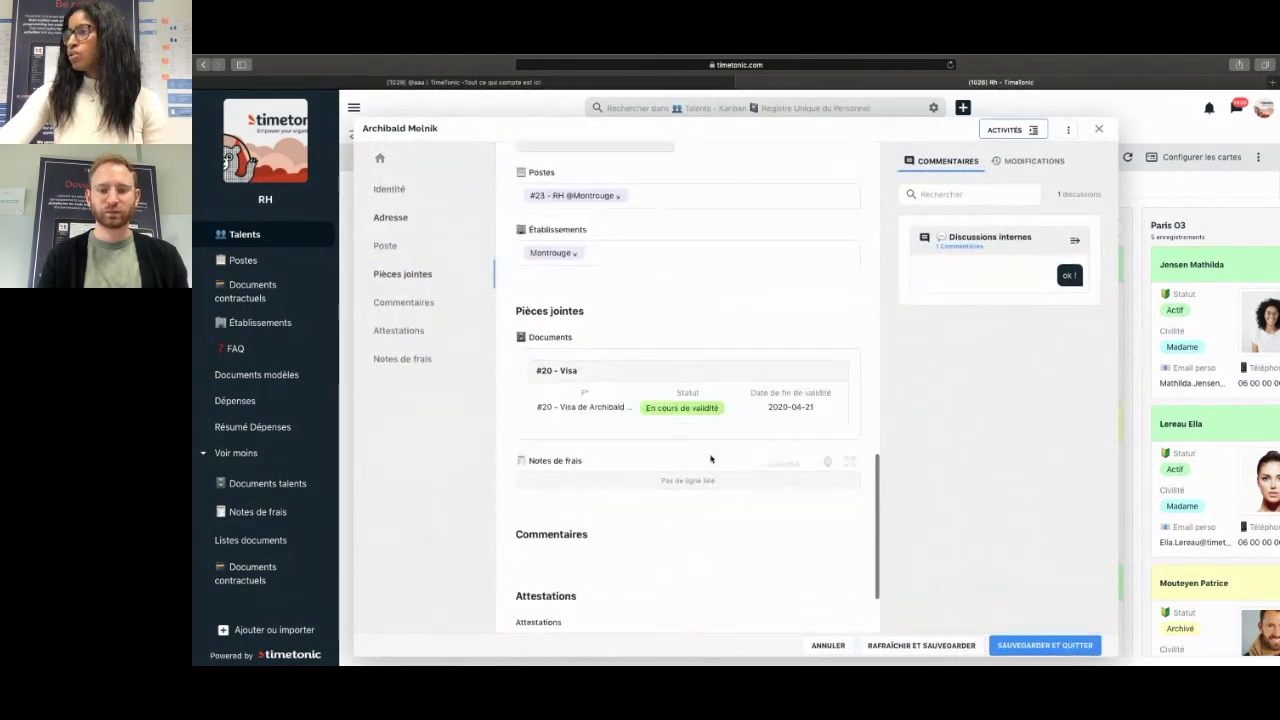
pyautogui.scroll(-5, 737, 415)
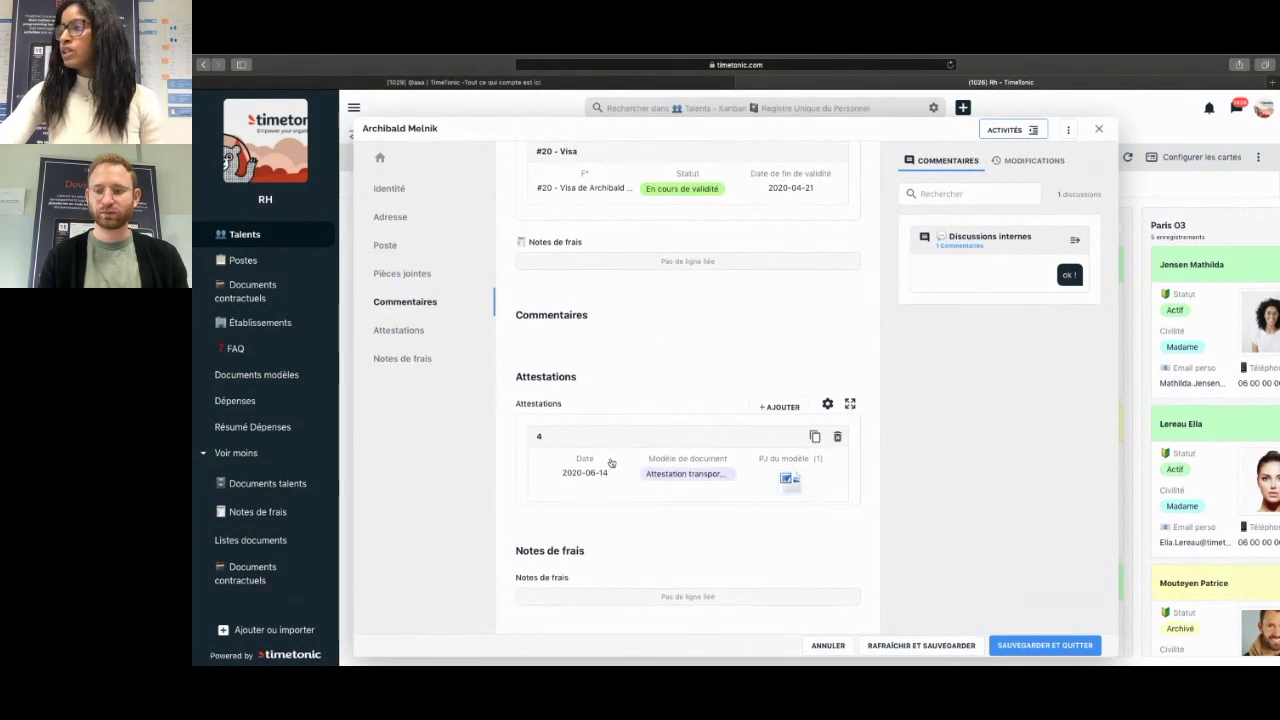
pyautogui.click(779, 407)
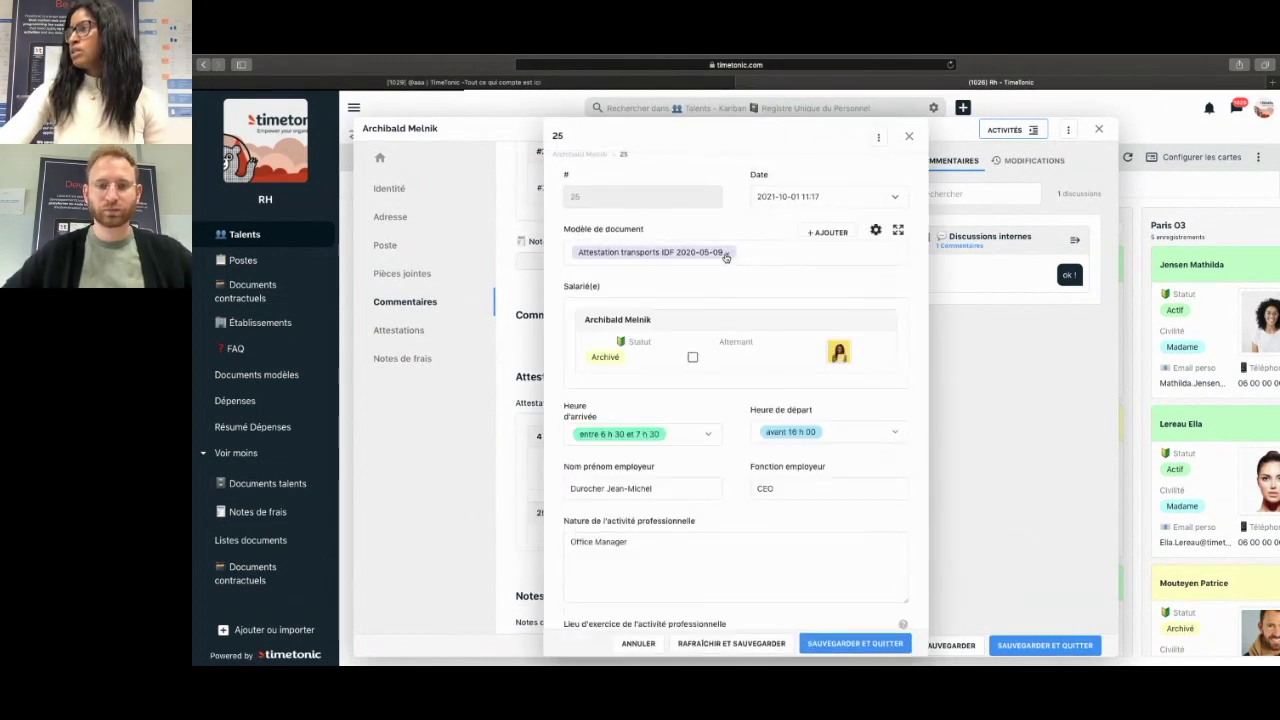
# - Replace the new attestation's document model with Attestation d'emploi
pyautogui.click(726, 254)
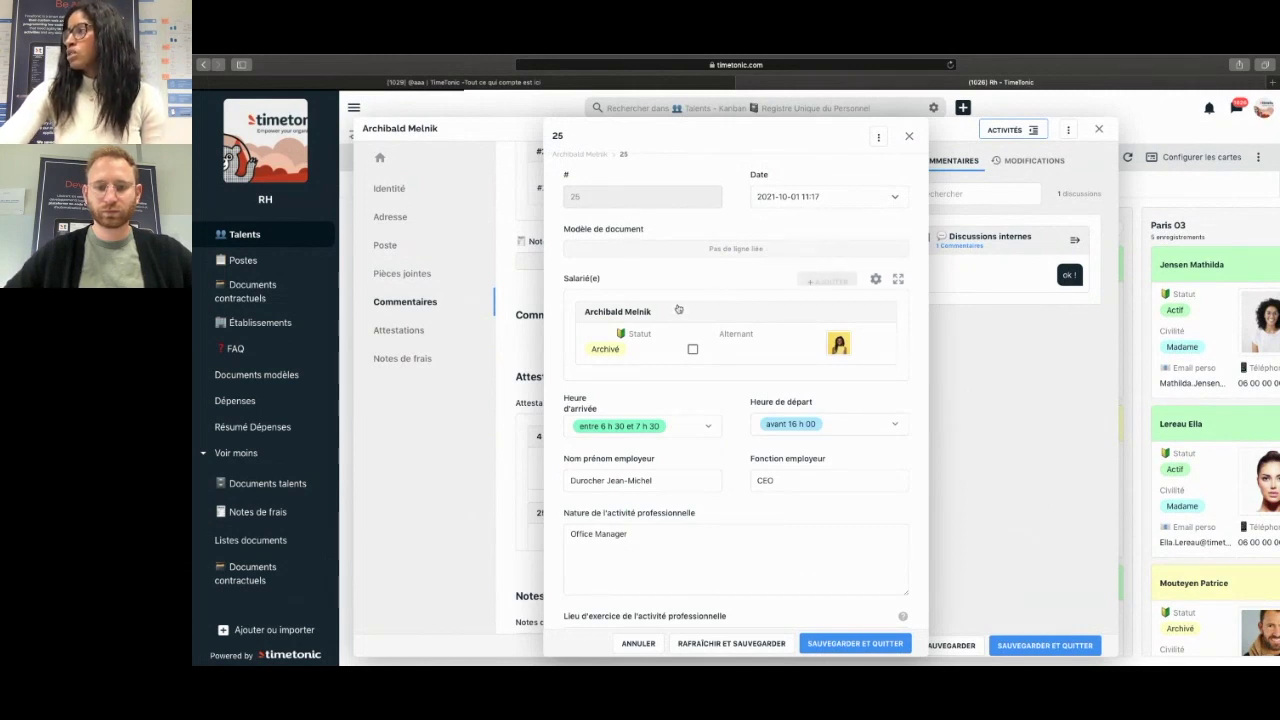
pyautogui.click(740, 249)
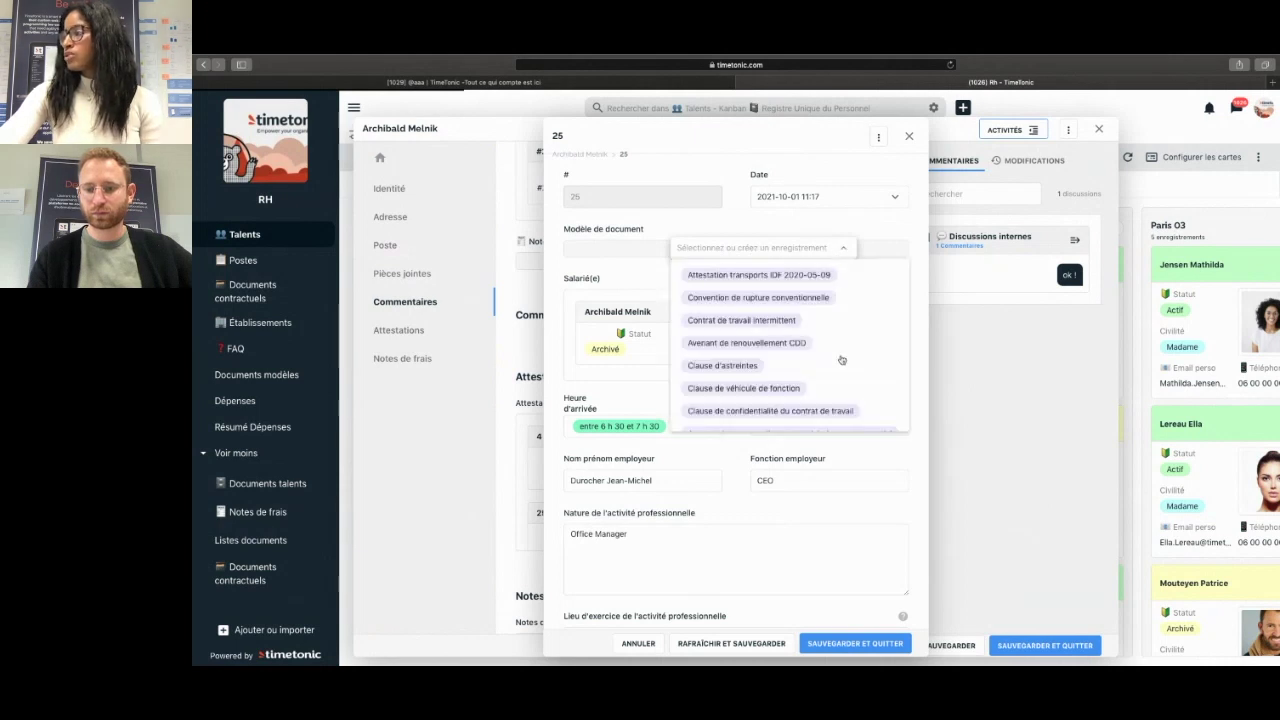
pyautogui.scroll(-1, 841, 360)
pyautogui.scroll(-2, 841, 360)
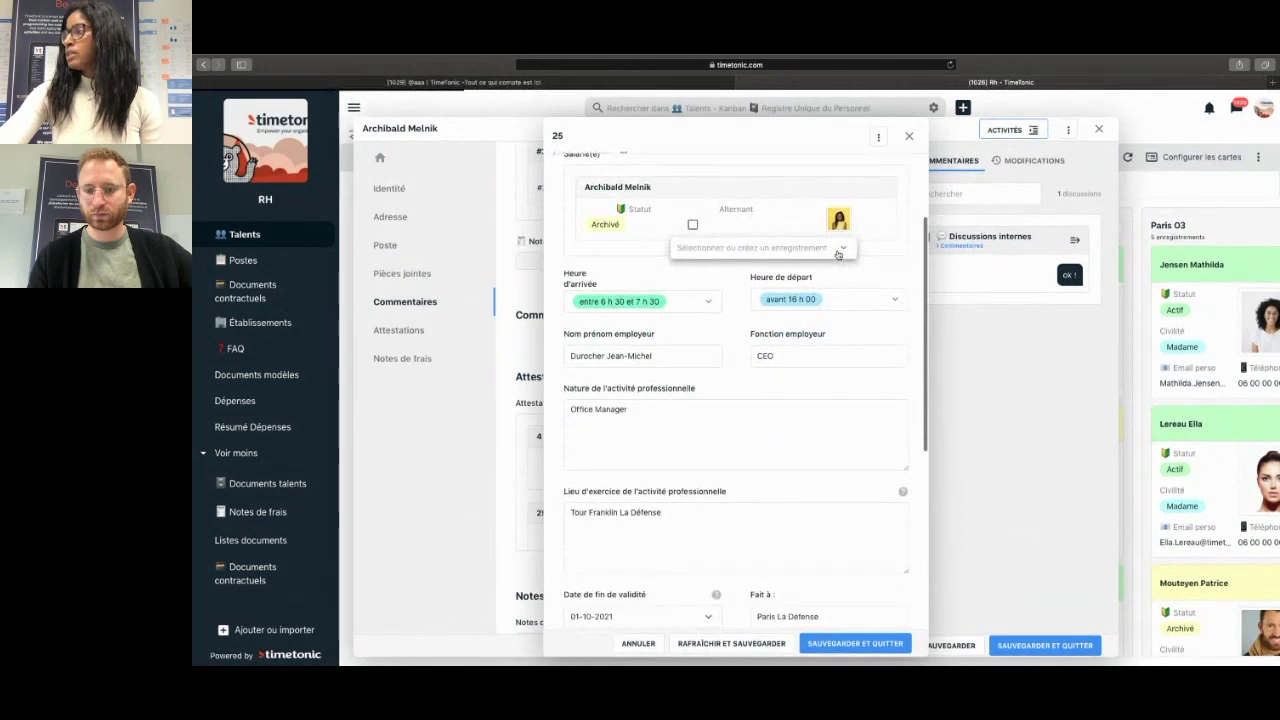
pyautogui.click(838, 253)
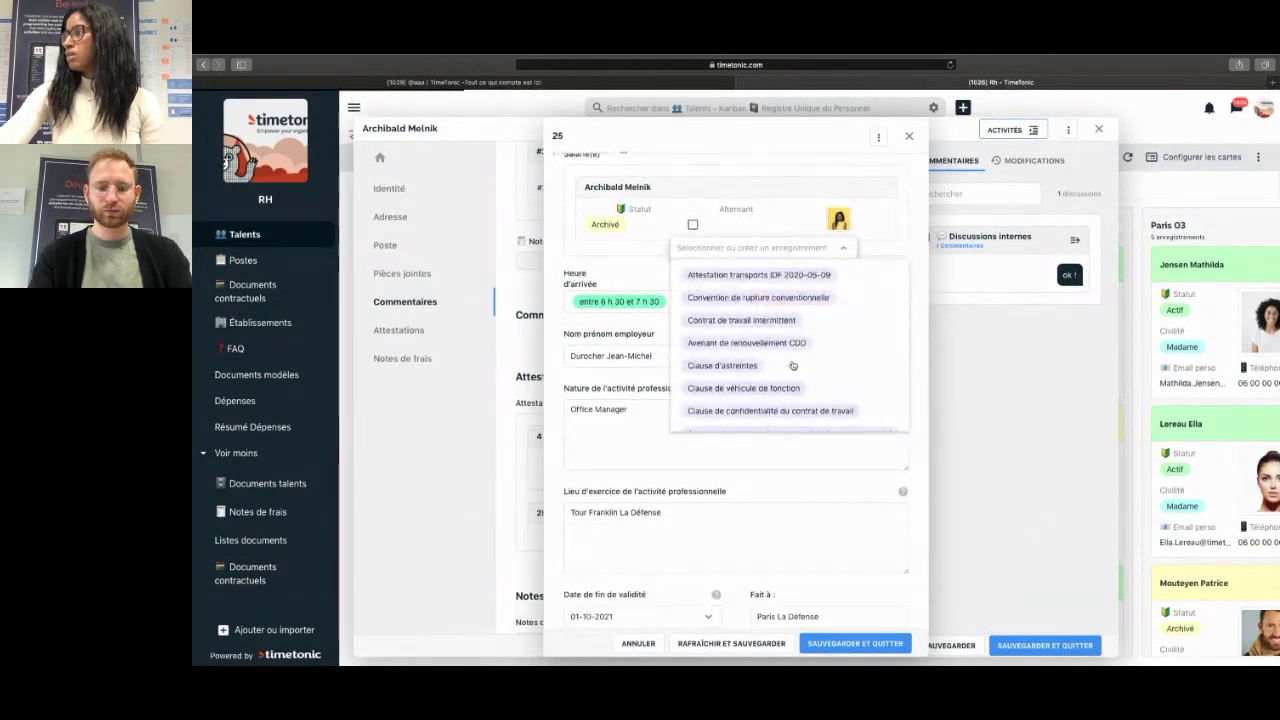
pyautogui.scroll(-3, 728, 420)
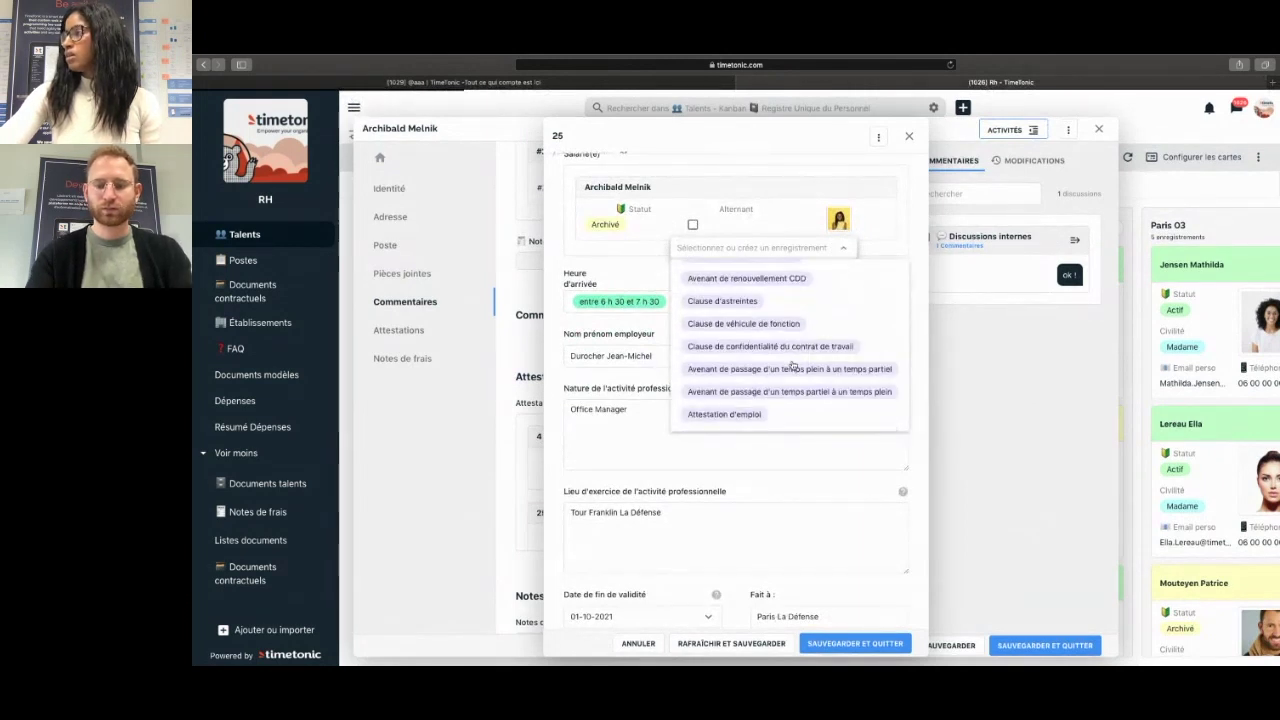
pyautogui.click(722, 416)
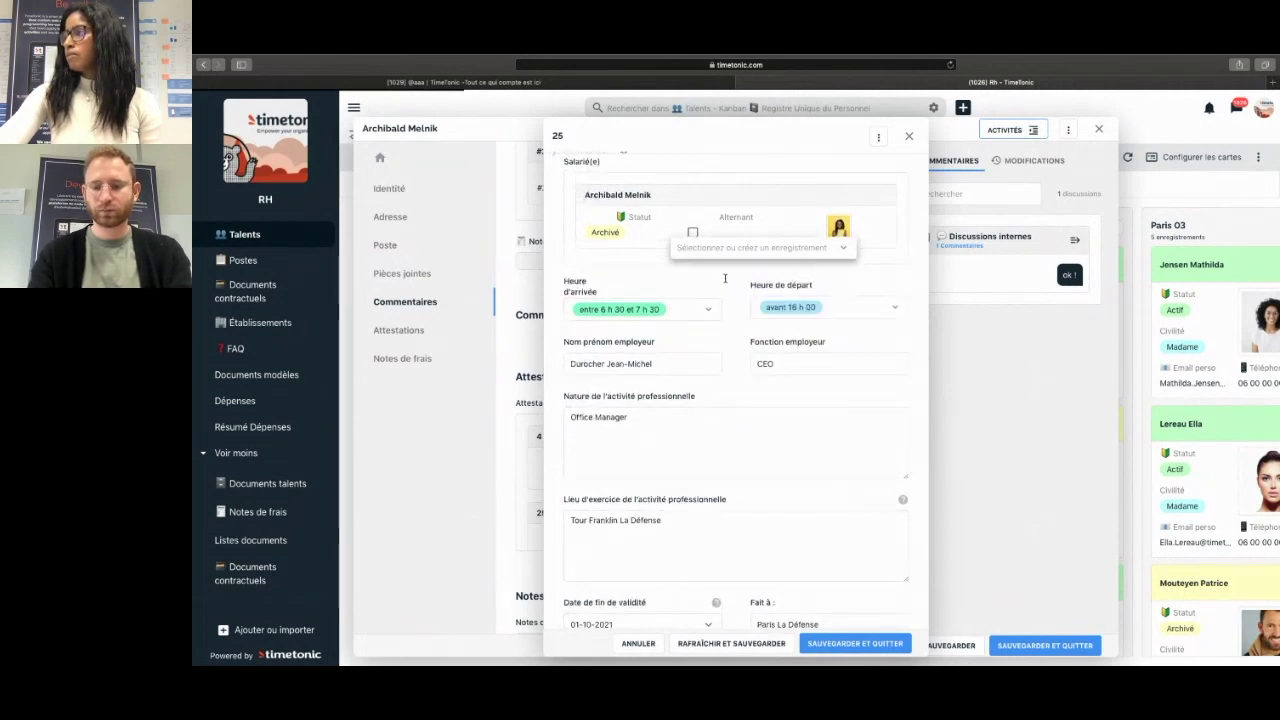
pyautogui.scroll(2, 726, 283)
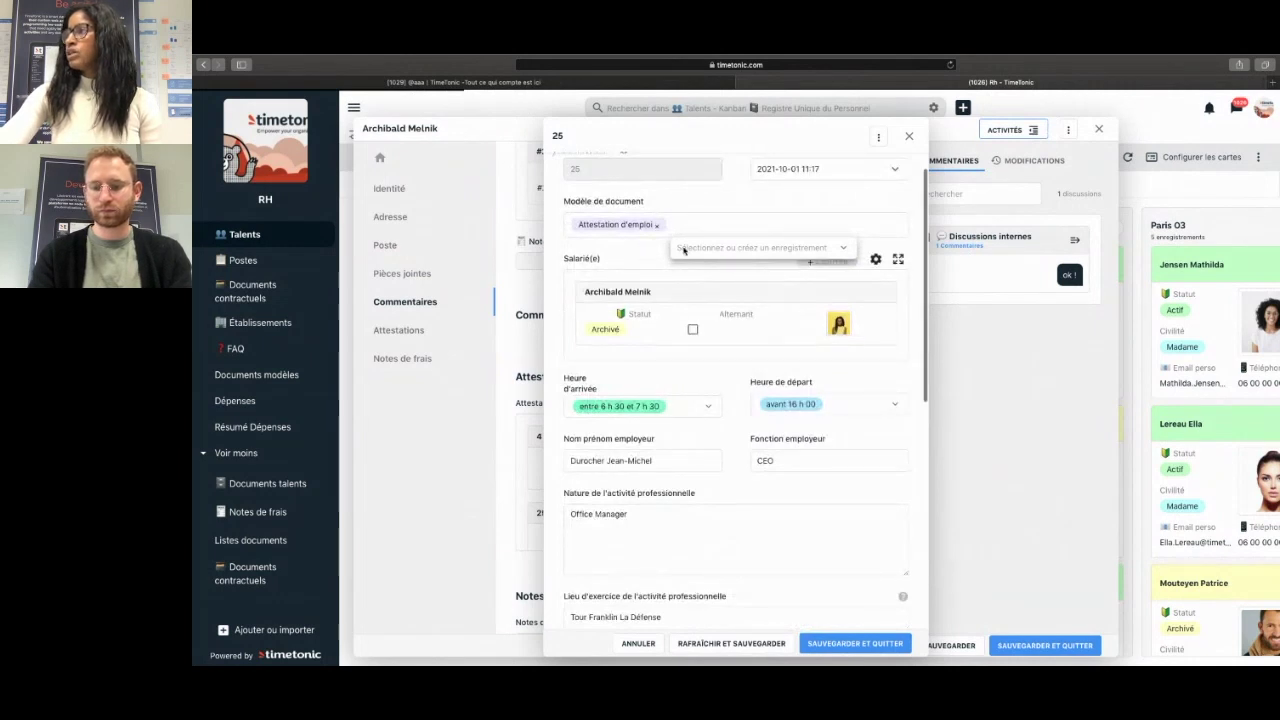
# - Generate the attestation document from the new entry
pyautogui.scroll(-2, 671, 473)
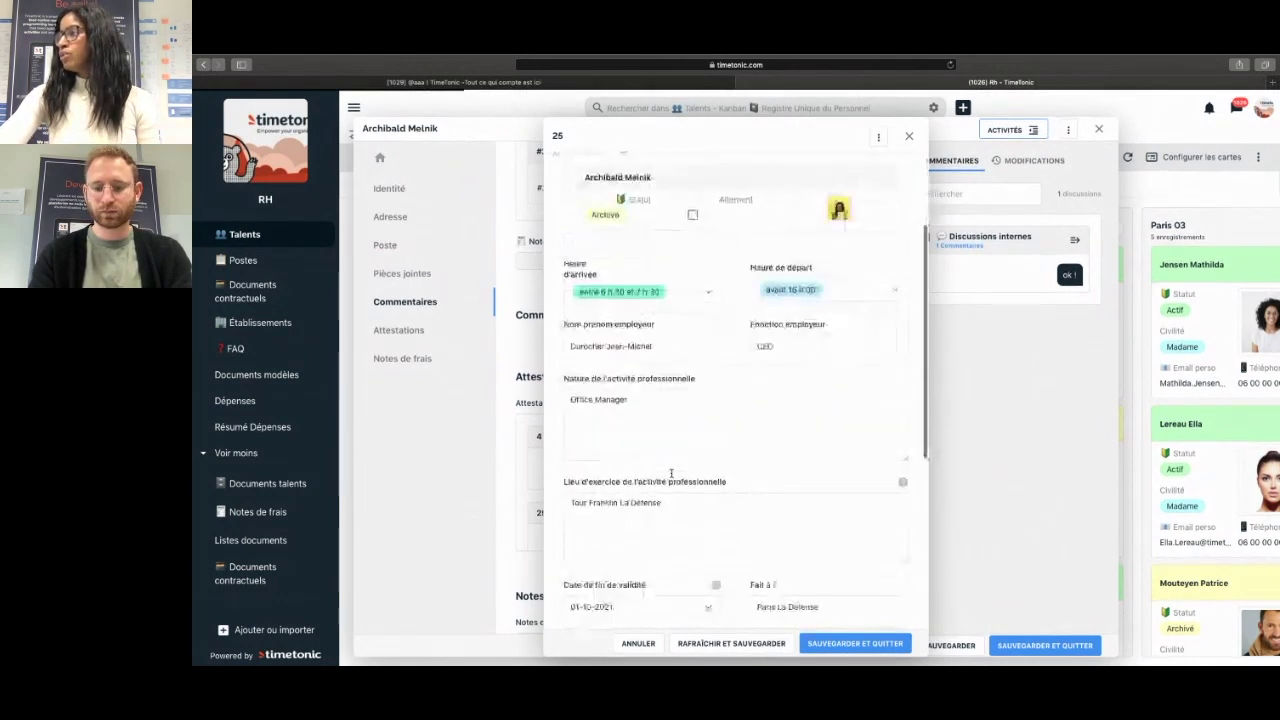
pyautogui.scroll(-6, 671, 473)
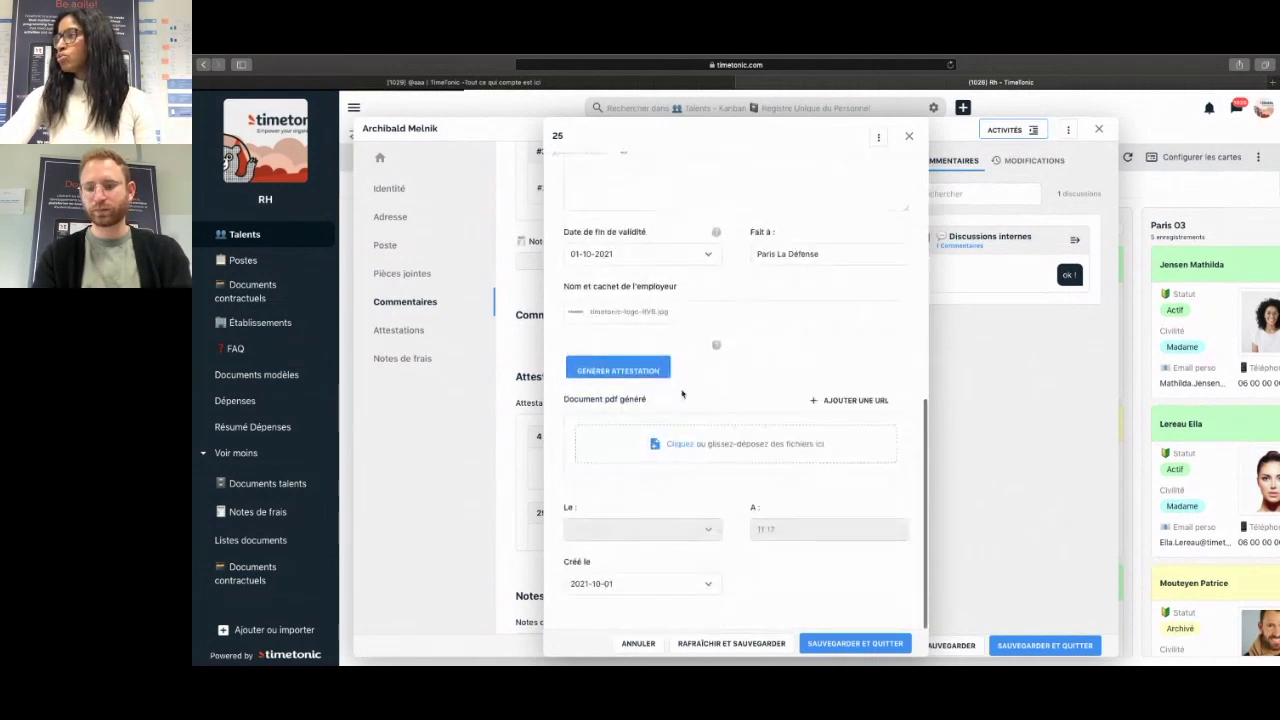
pyautogui.click(624, 371)
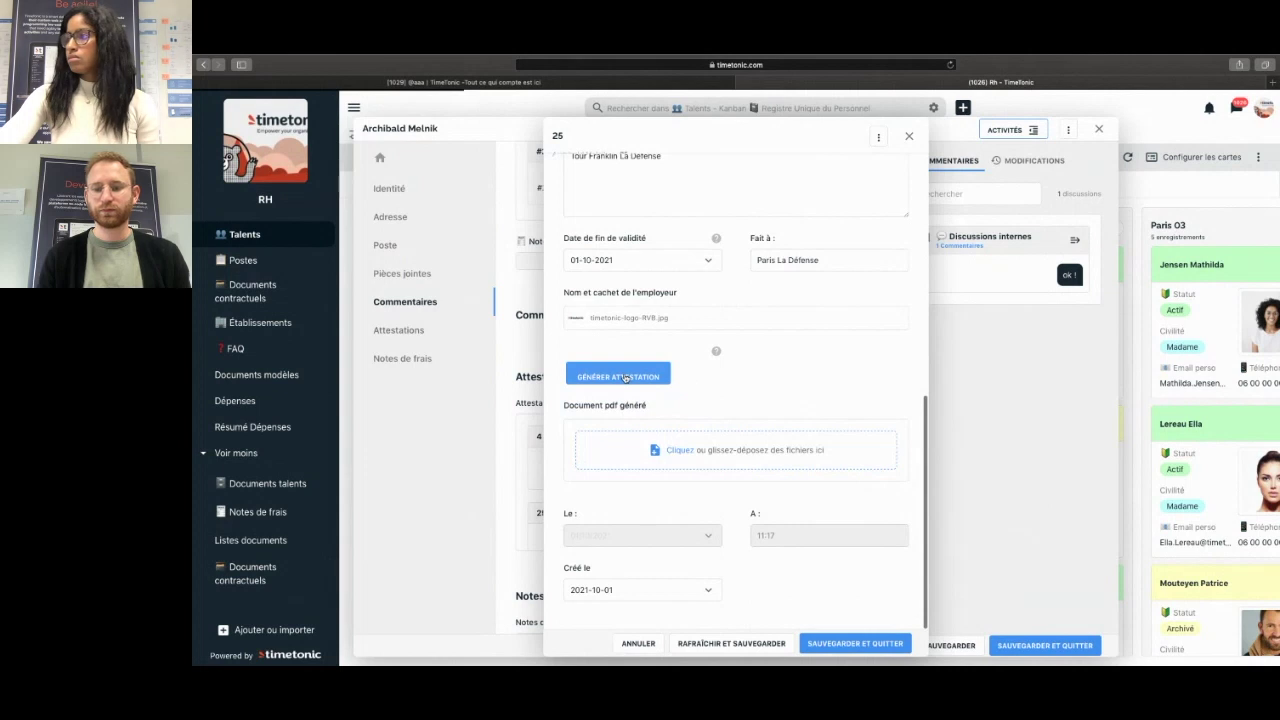